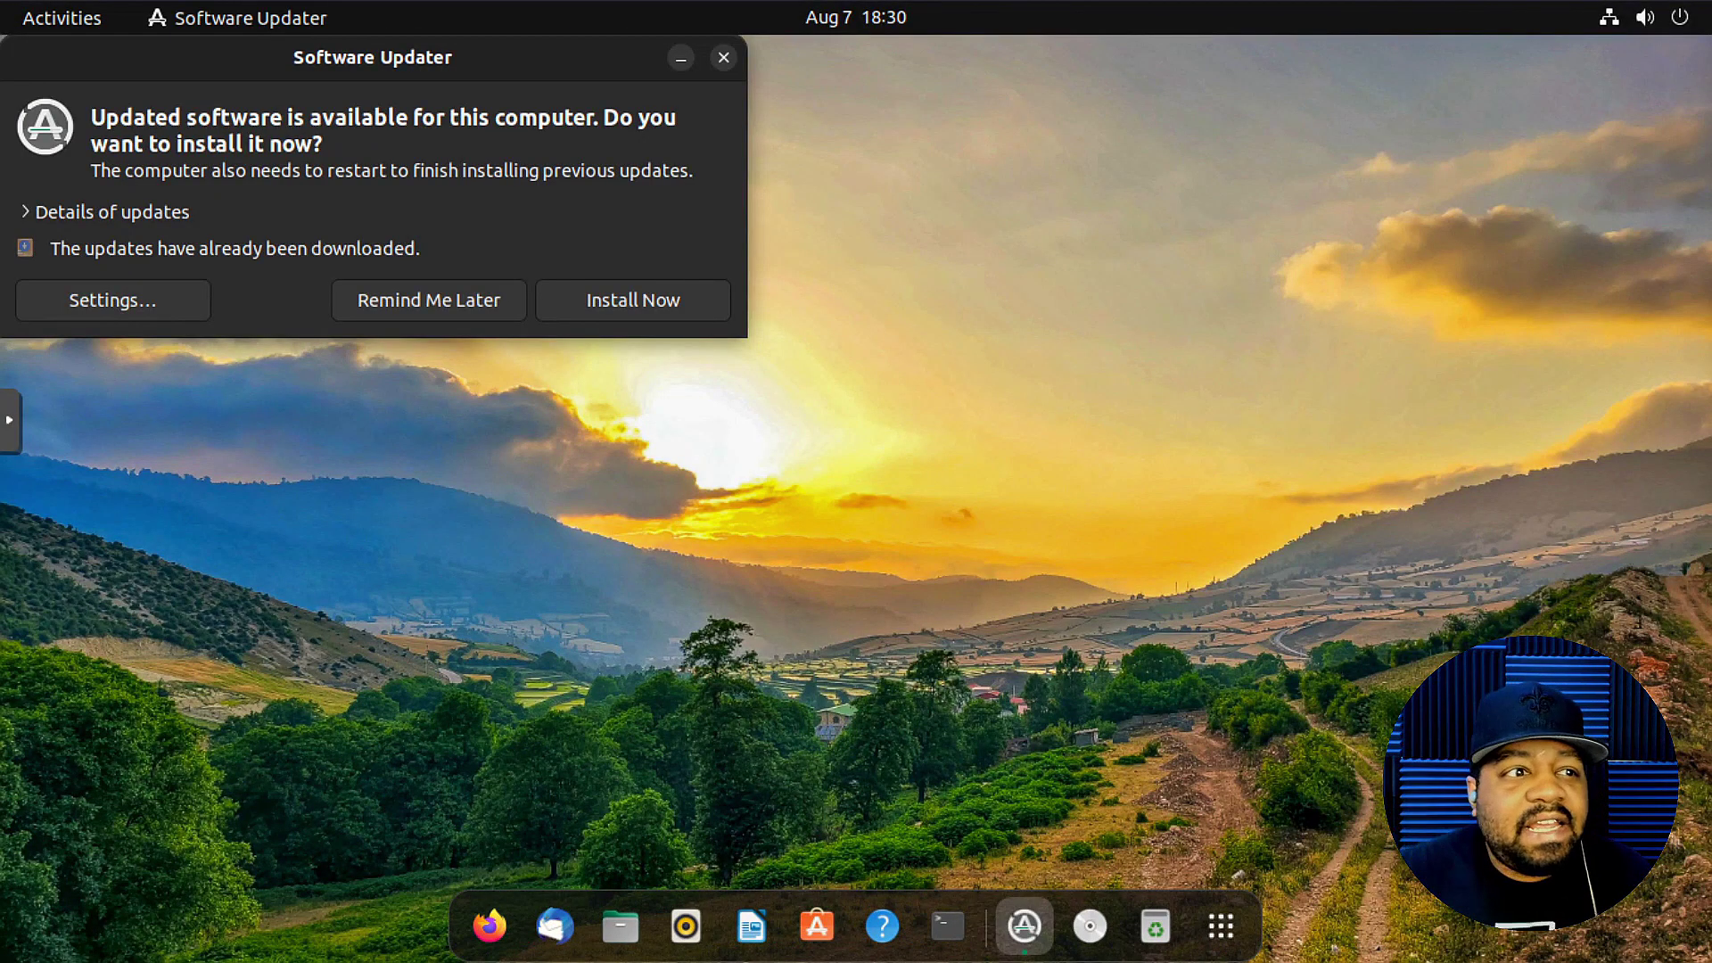
# Dismiss the update prompt, search 'opera' in the software store, then close the store.
pyautogui.click(723, 59)
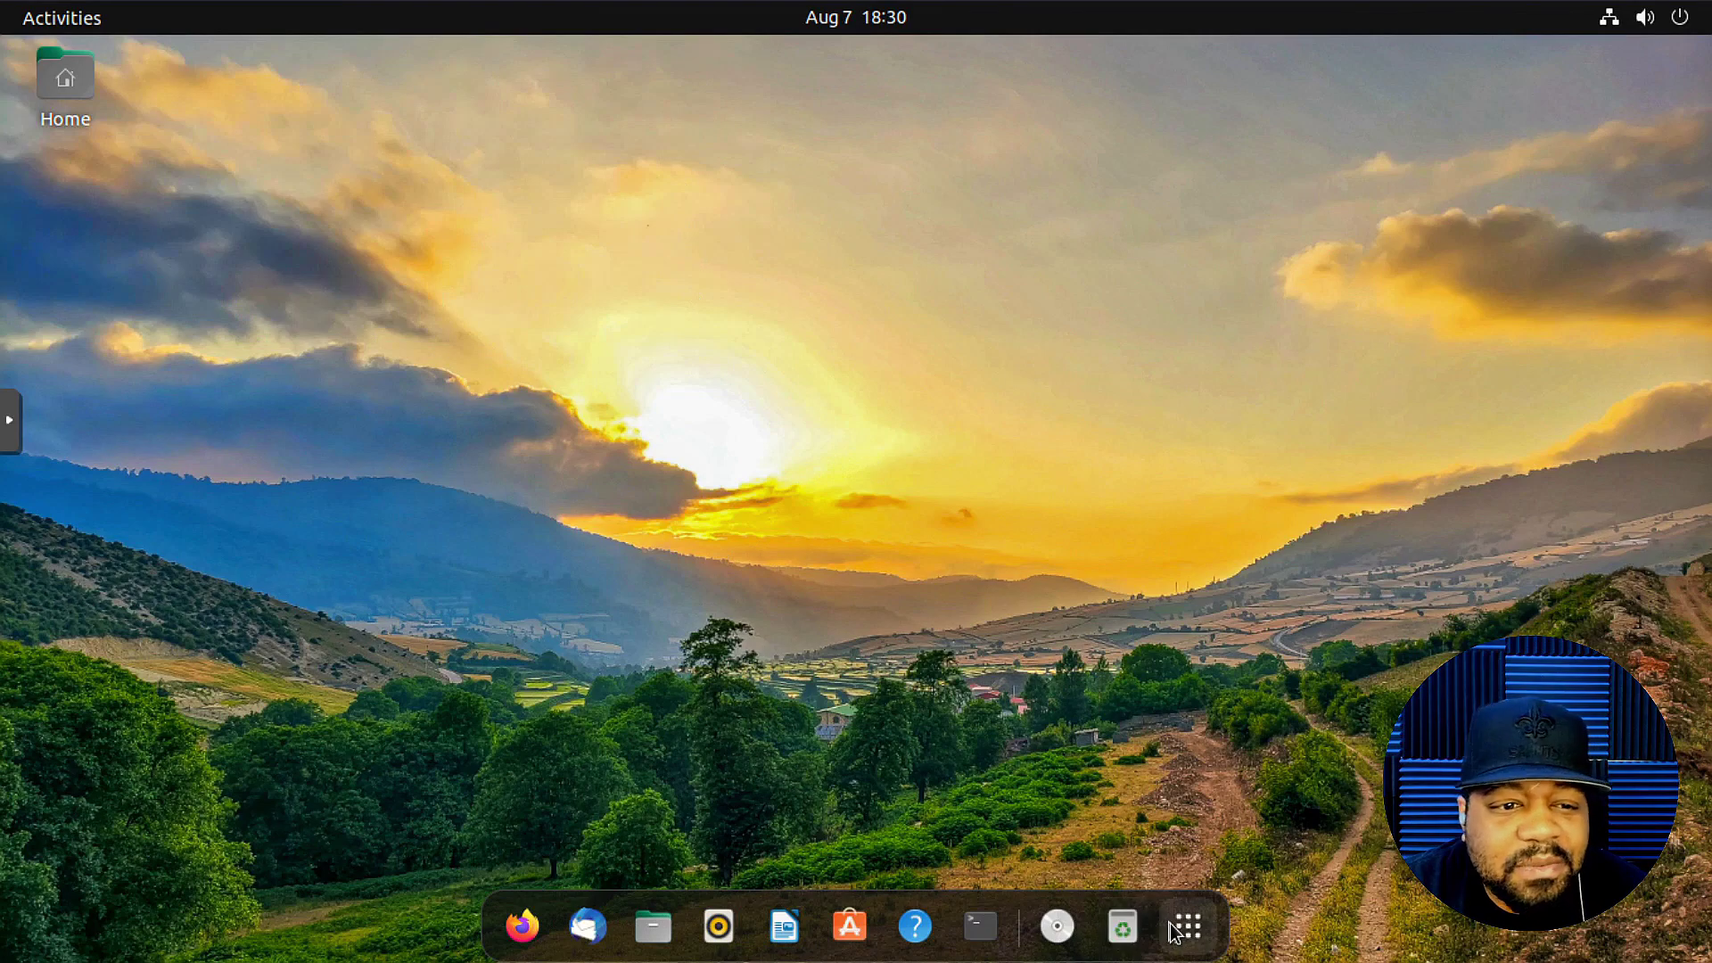
pyautogui.click(848, 931)
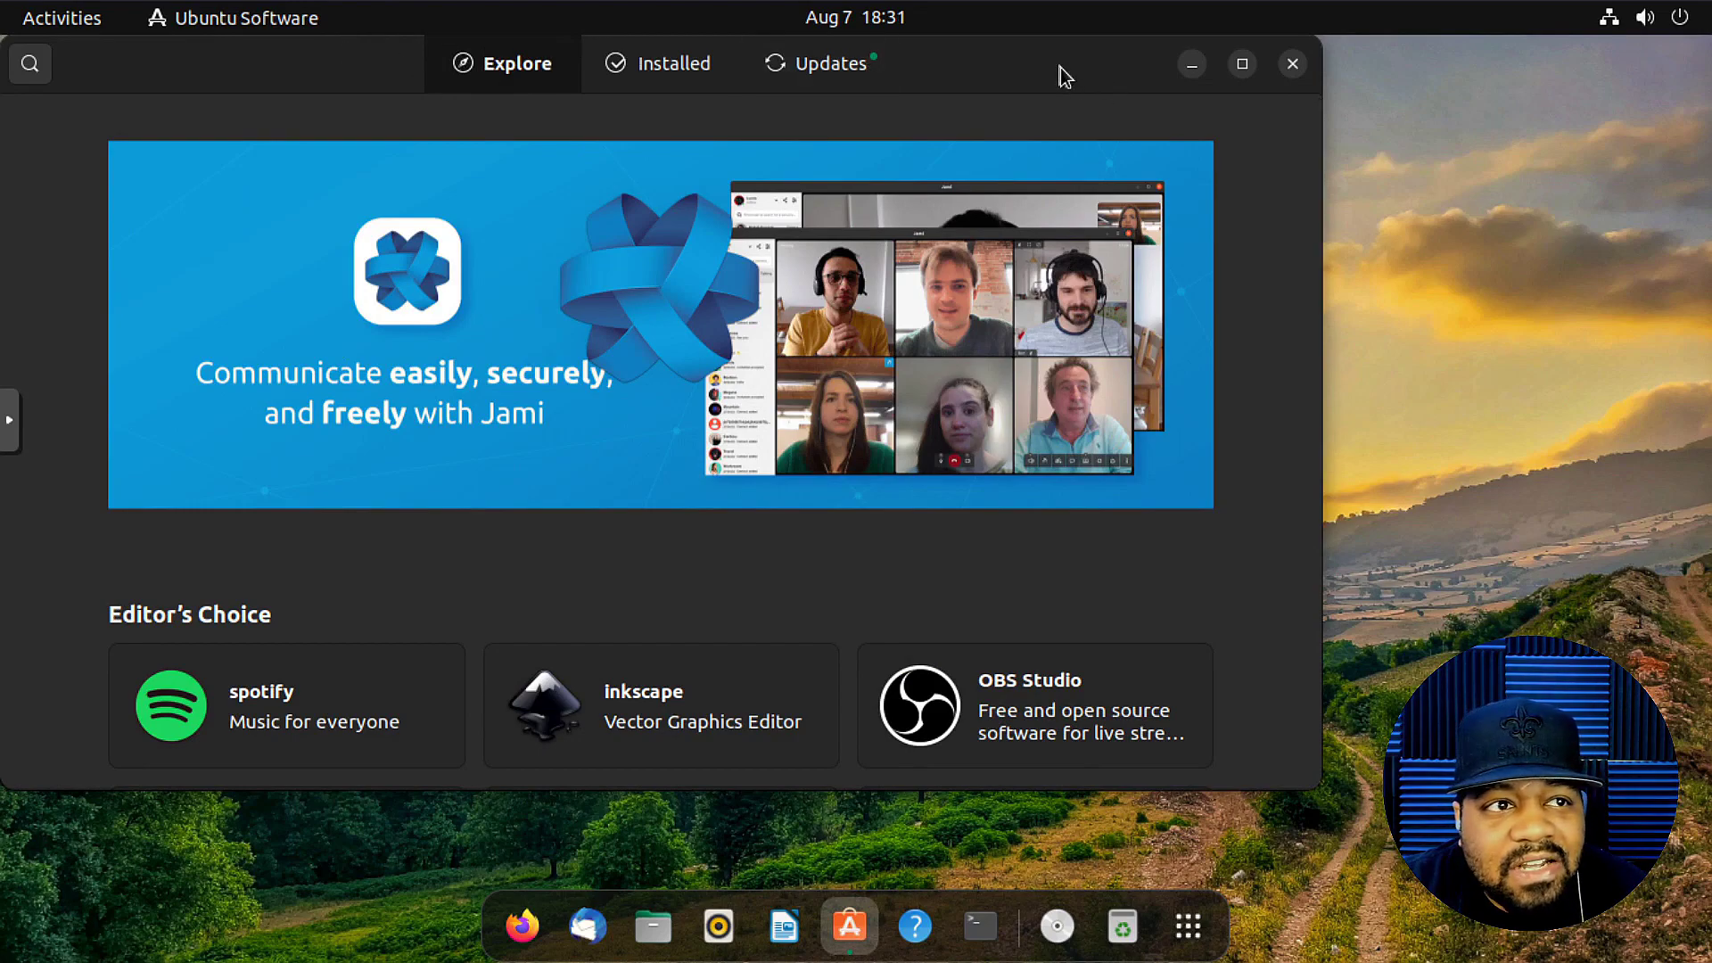
pyautogui.moveTo(1062, 72); pyautogui.dragTo(1192, 131)
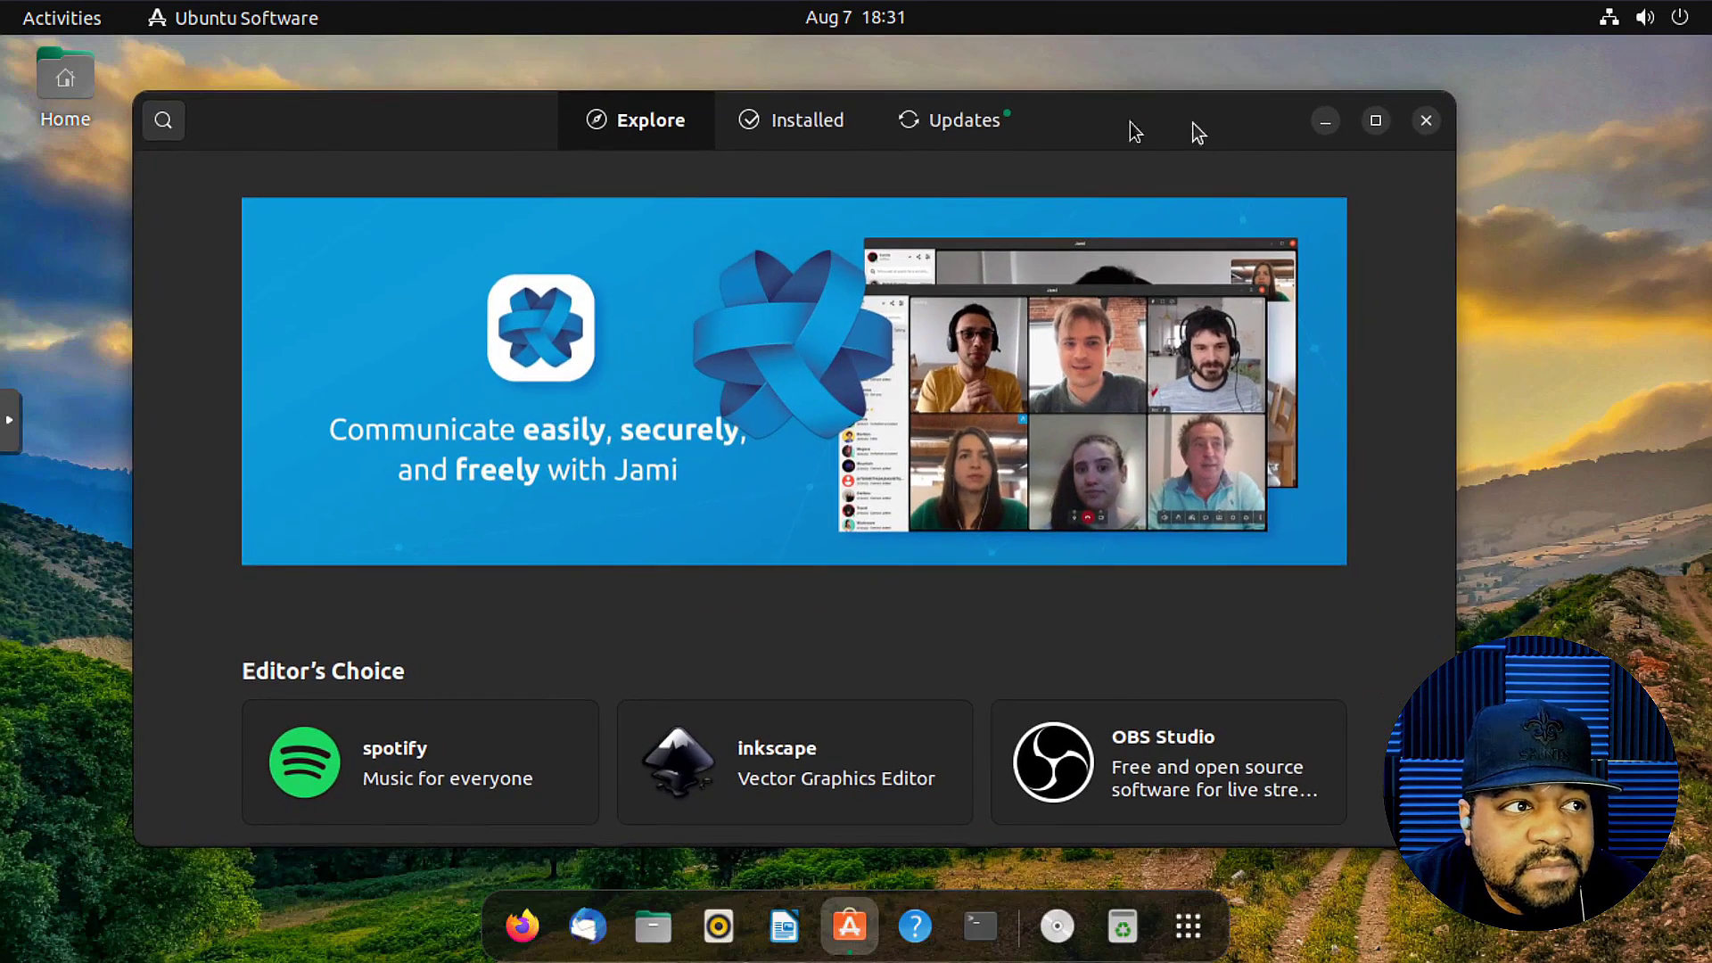
pyautogui.click(169, 127)
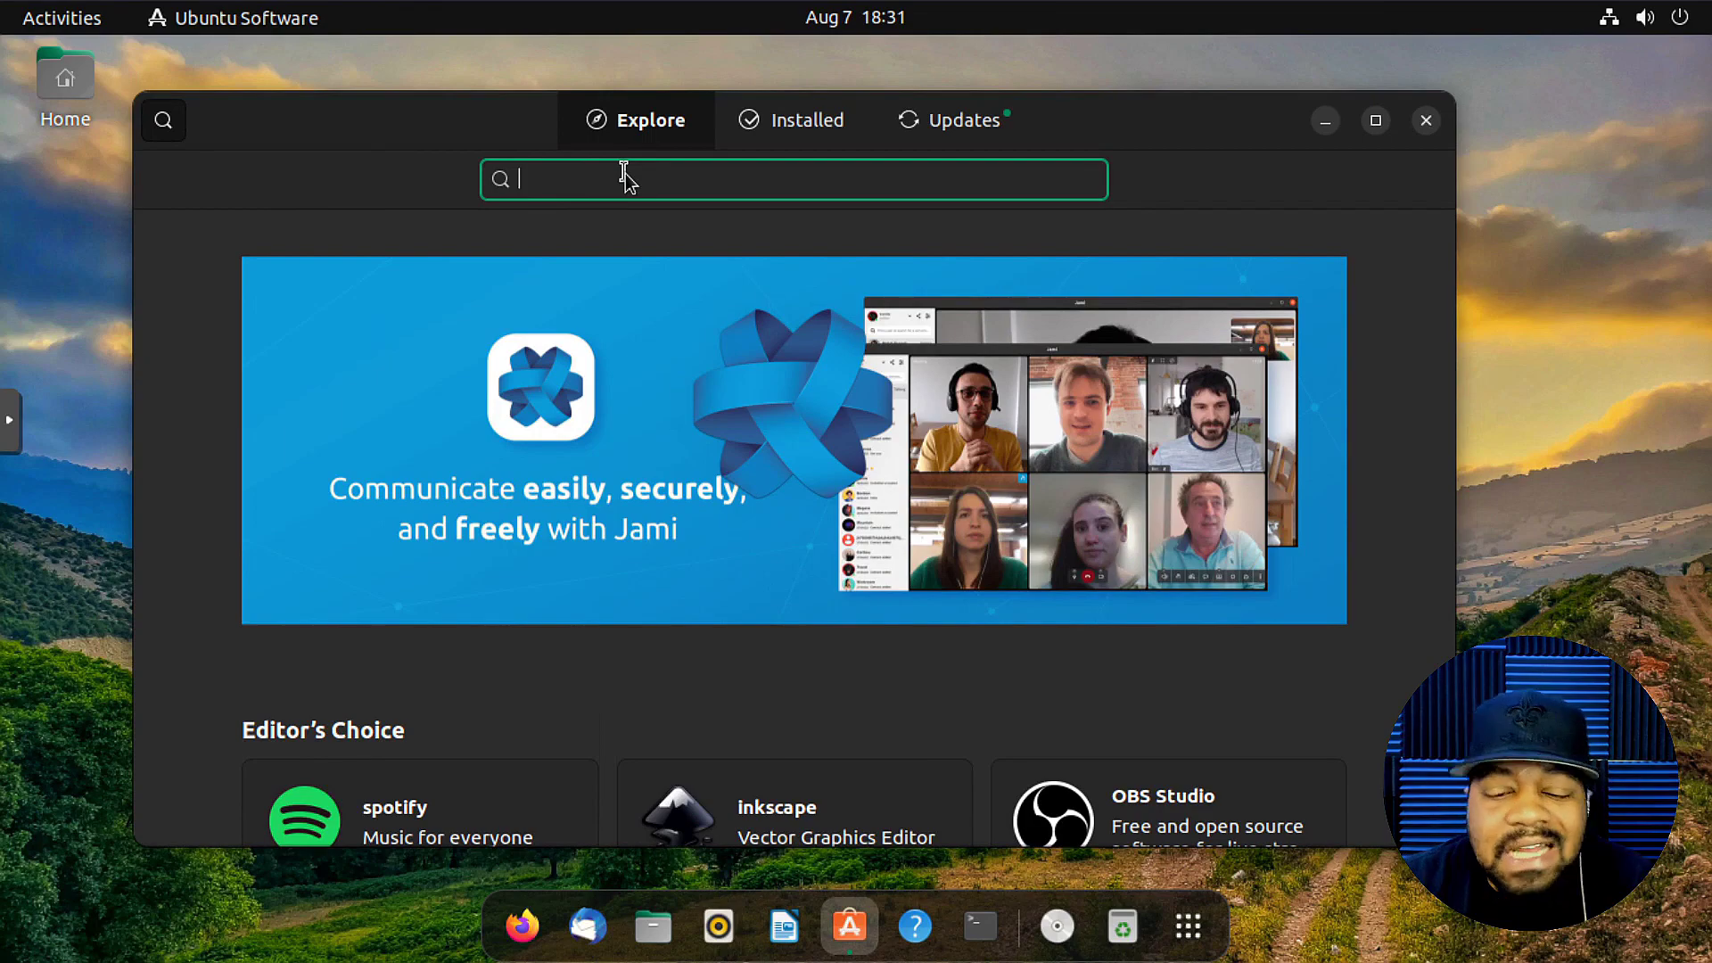
pyautogui.write('oper')
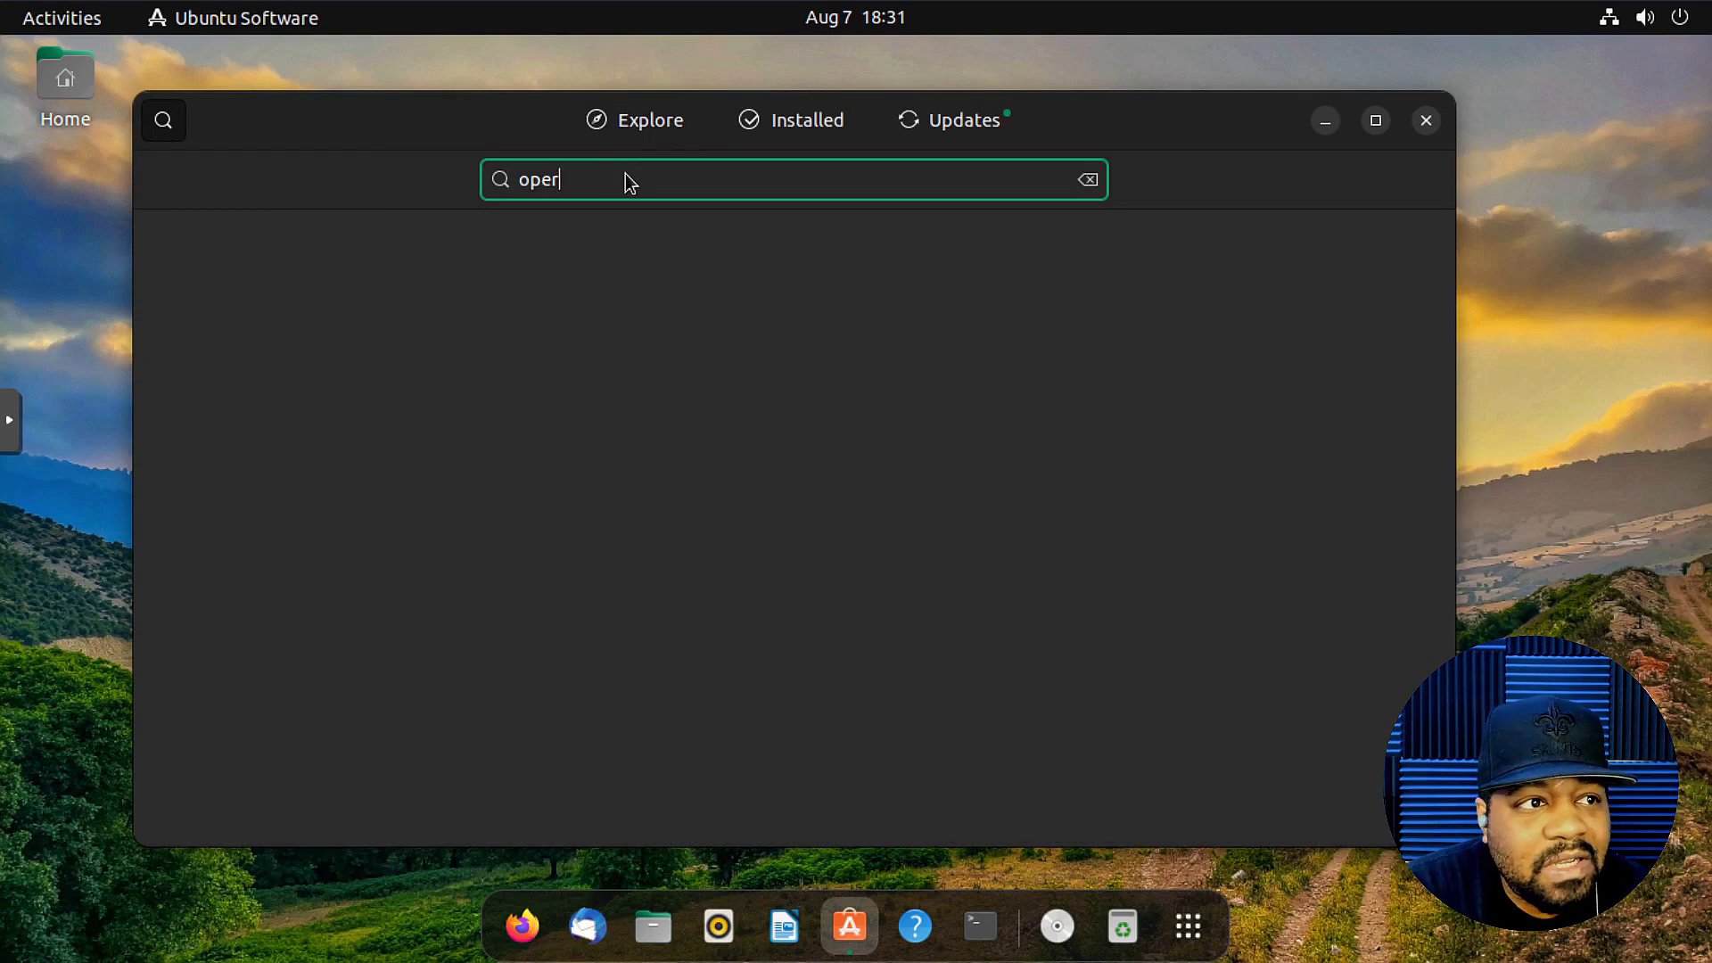
pyautogui.write('a')
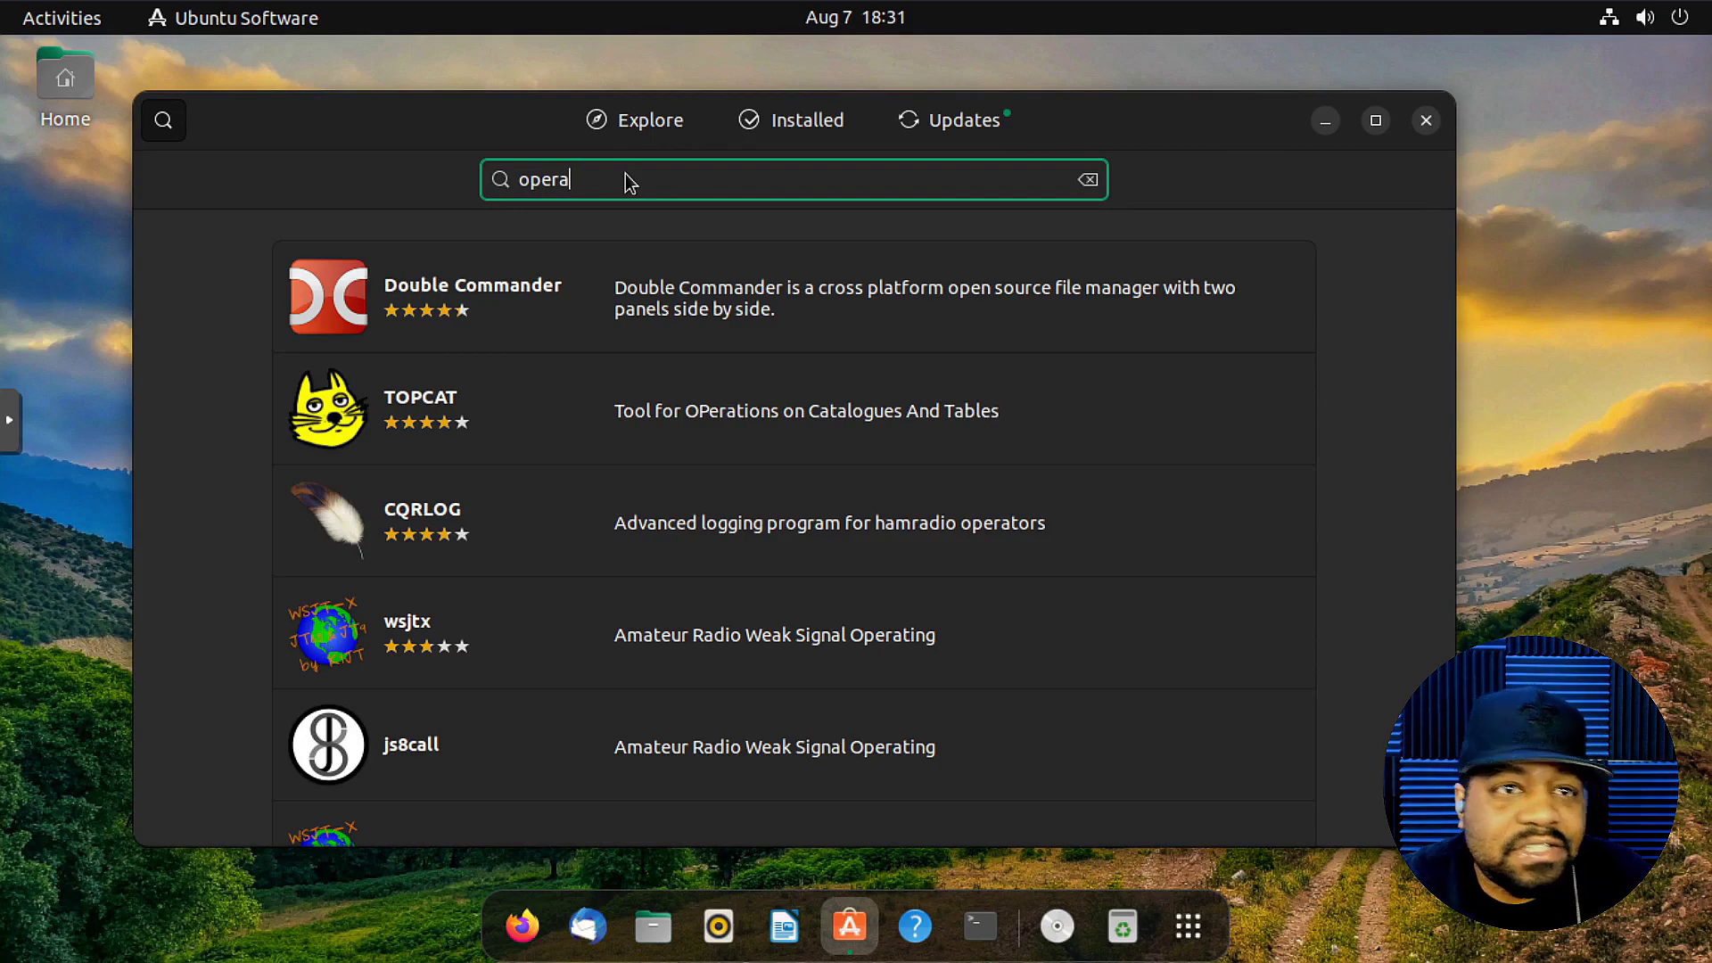
pyautogui.click(1430, 122)
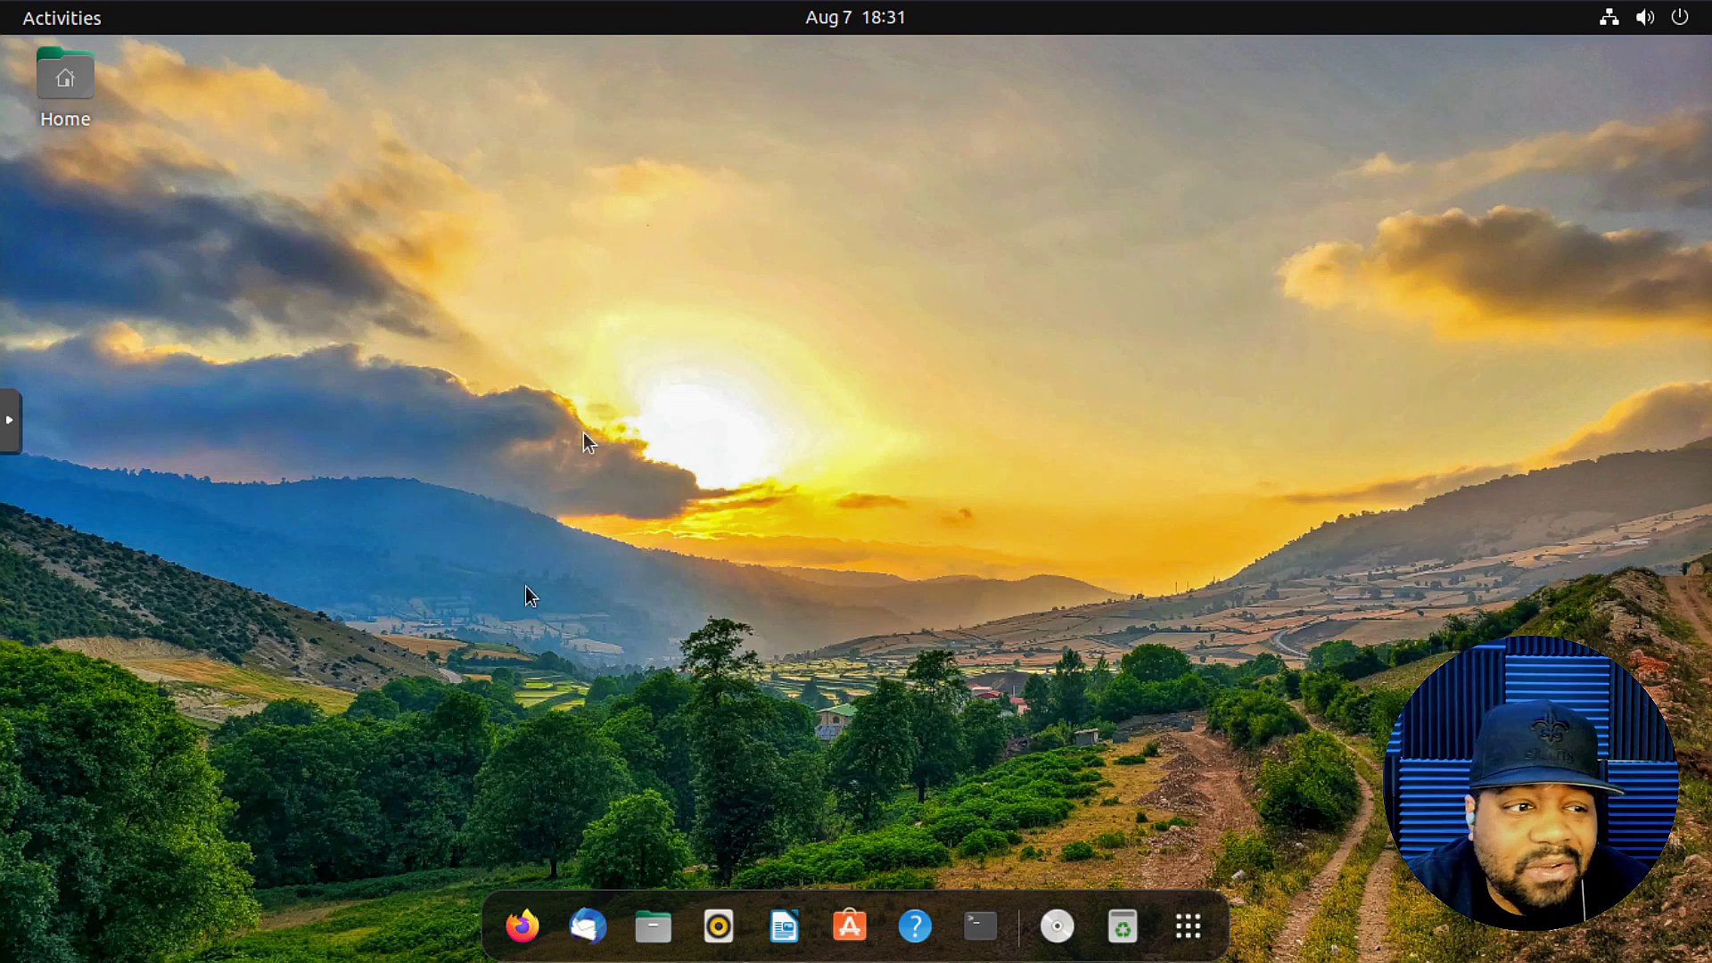
# Google 'opera' in Firefox and download the Opera Linux package from opera.com.
pyautogui.click(523, 927)
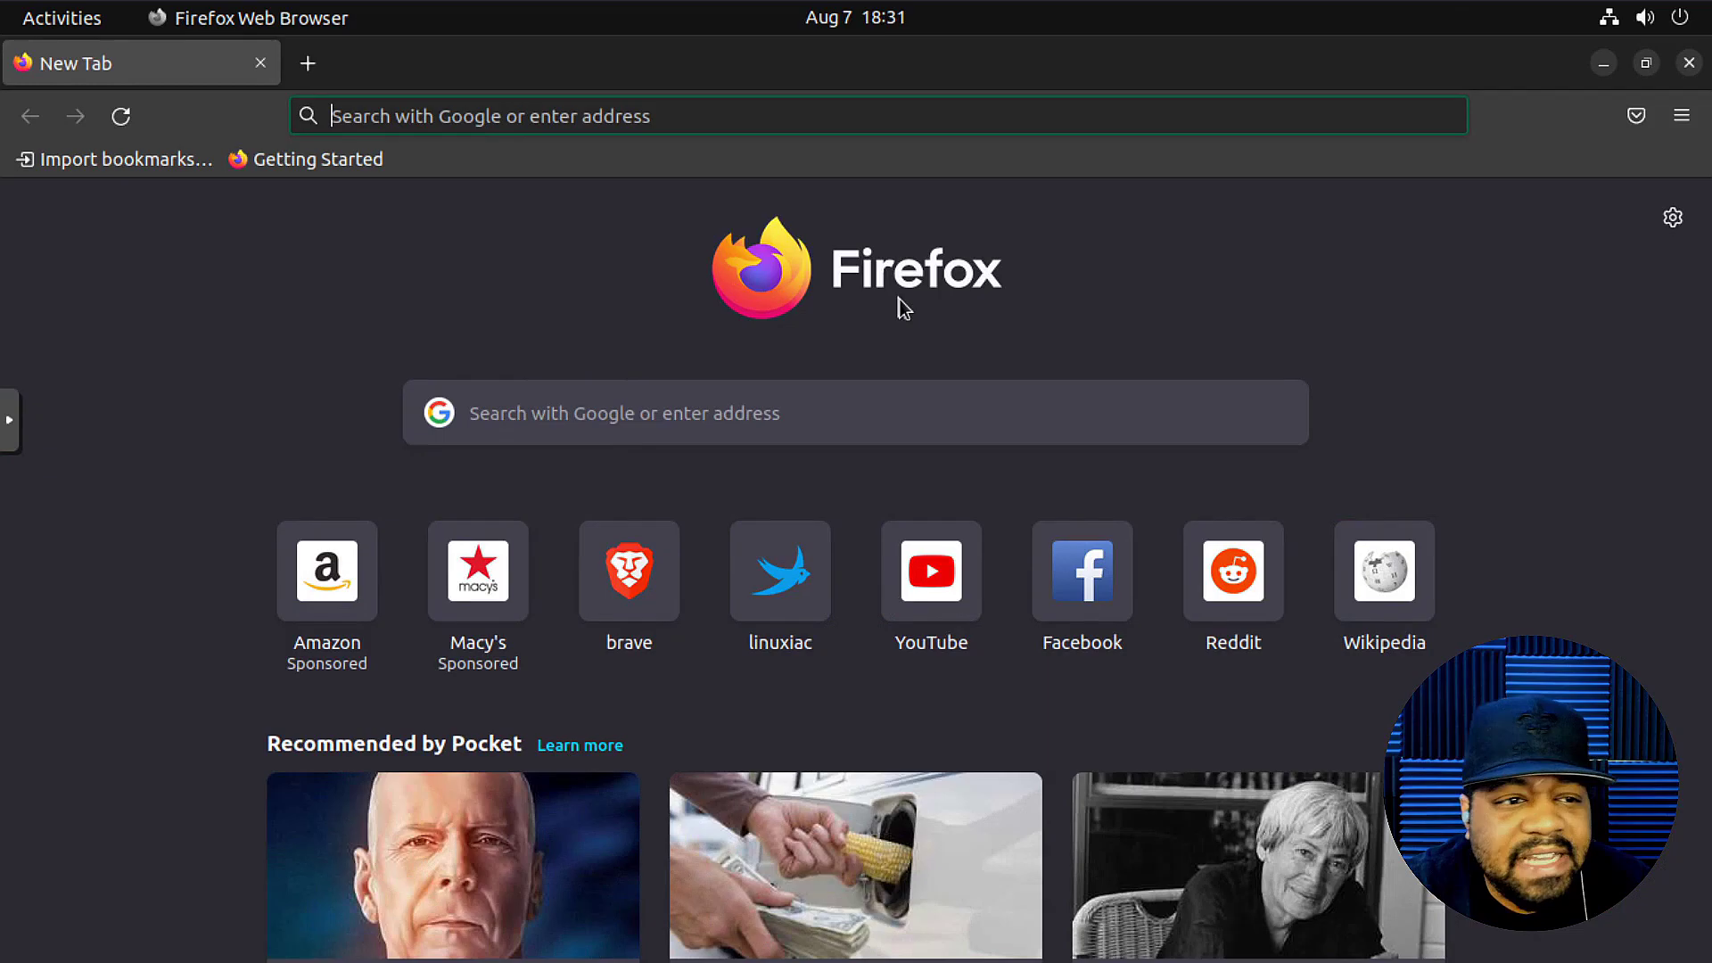
pyautogui.click(1150, 114)
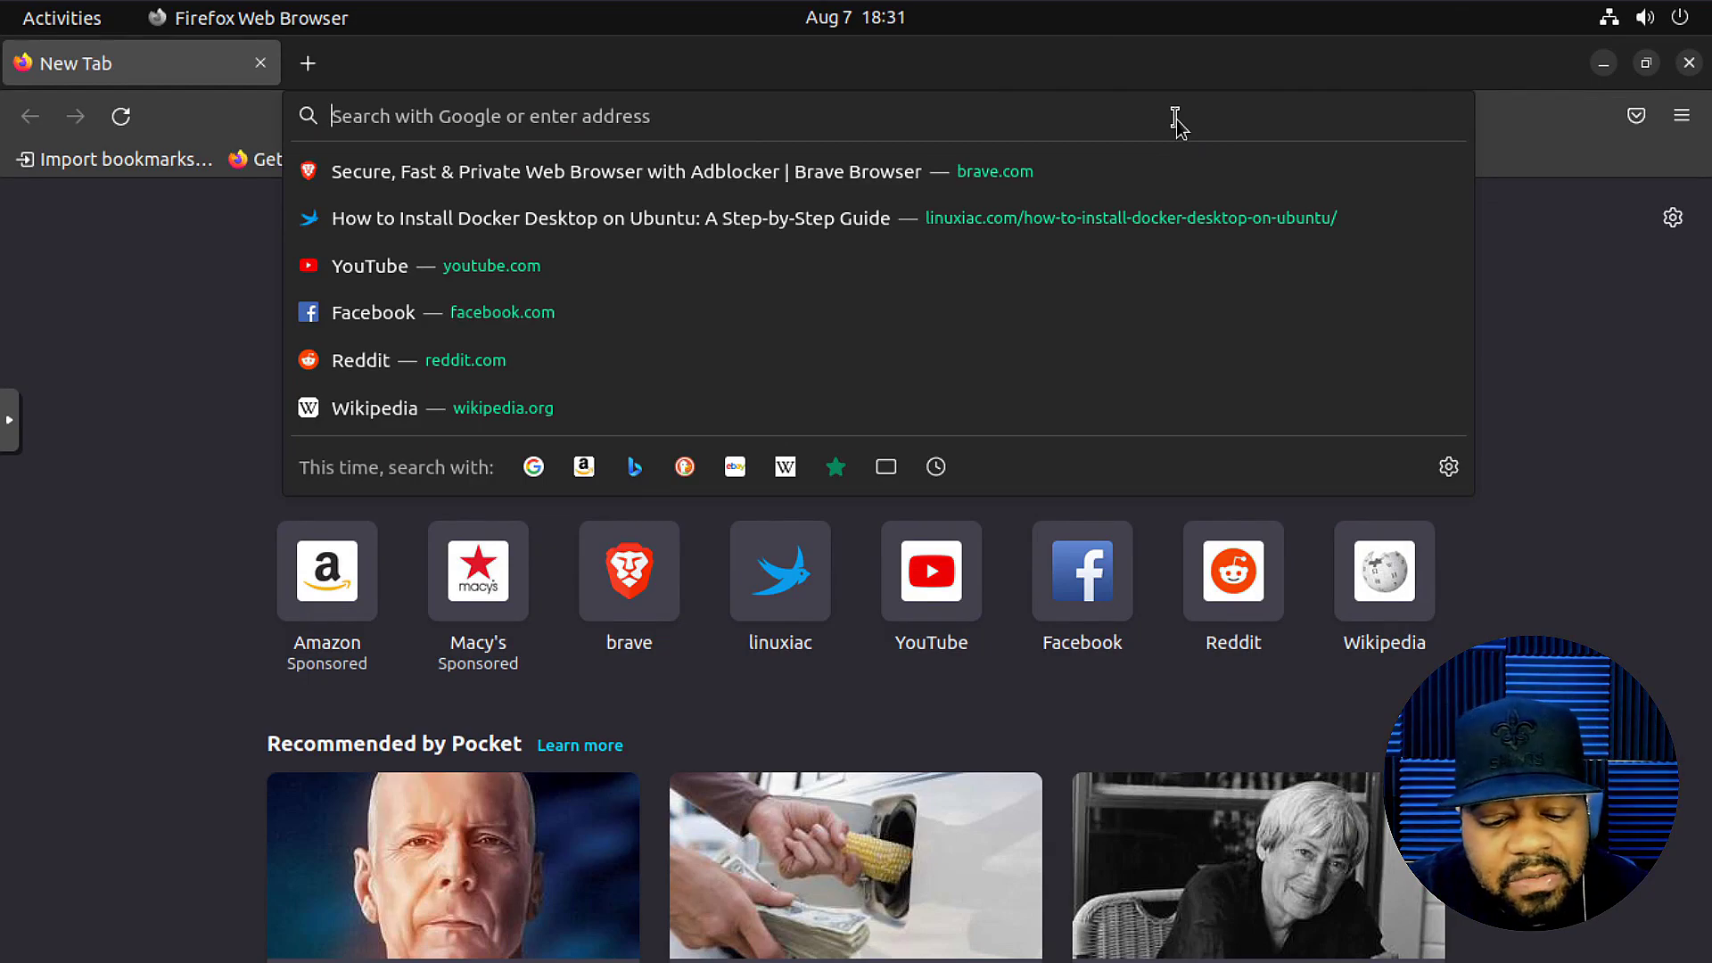
pyautogui.write('opera')
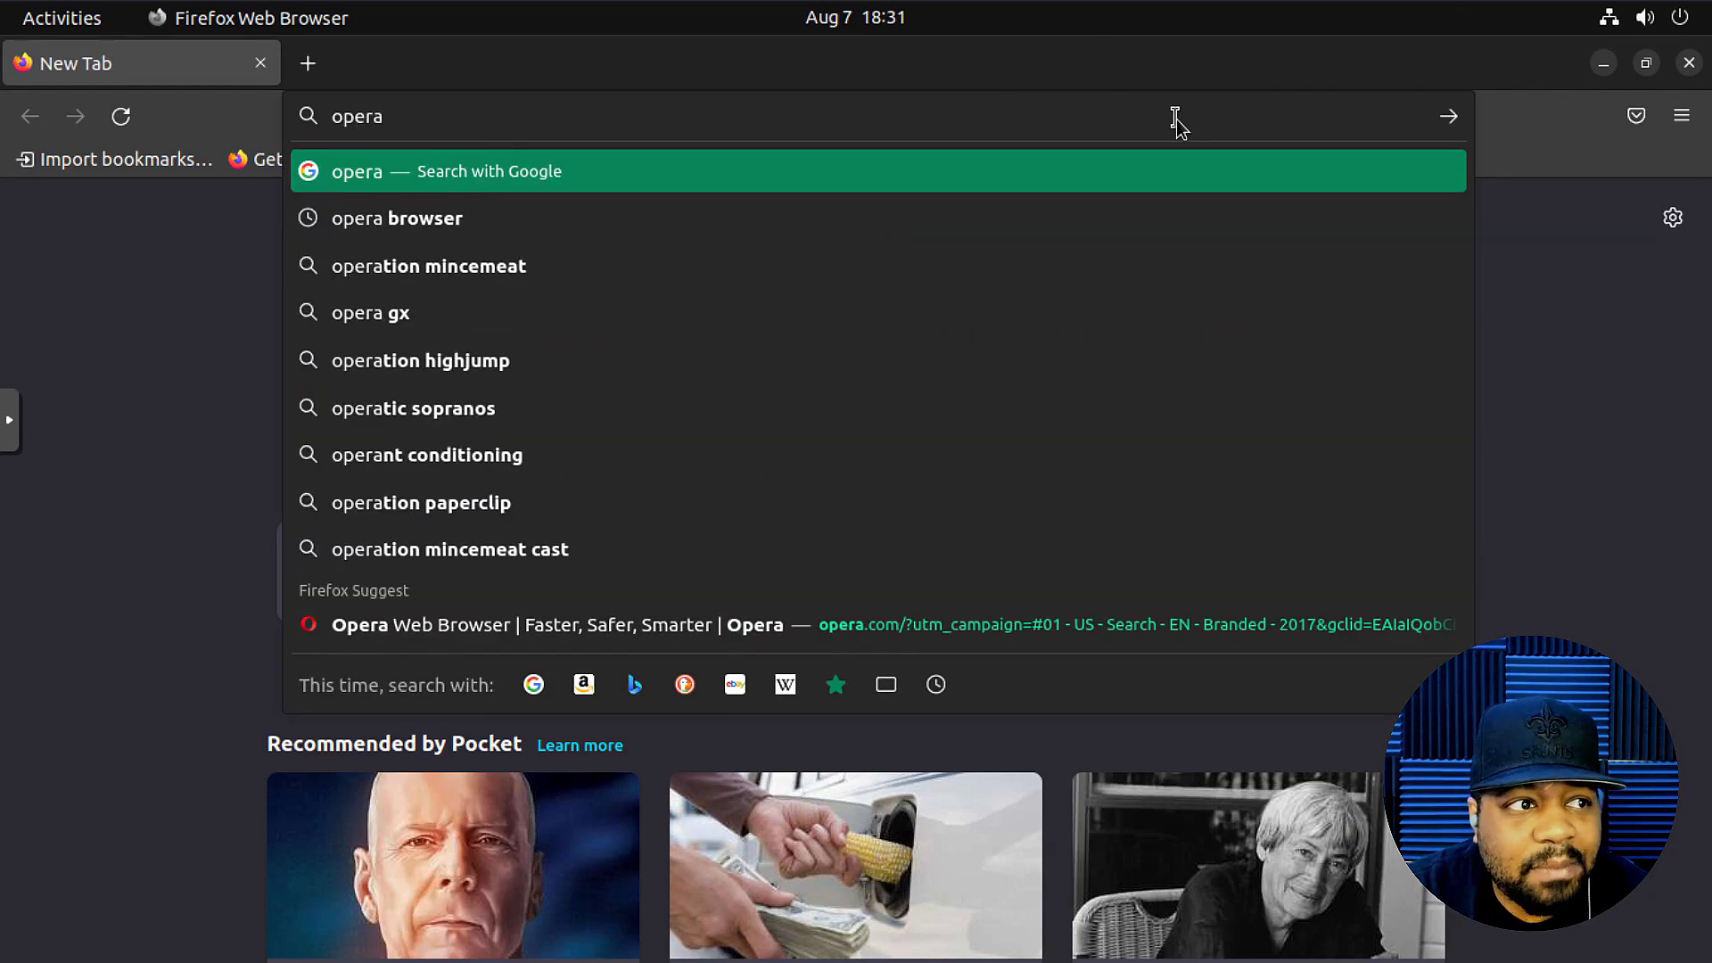
pyautogui.press('Return')
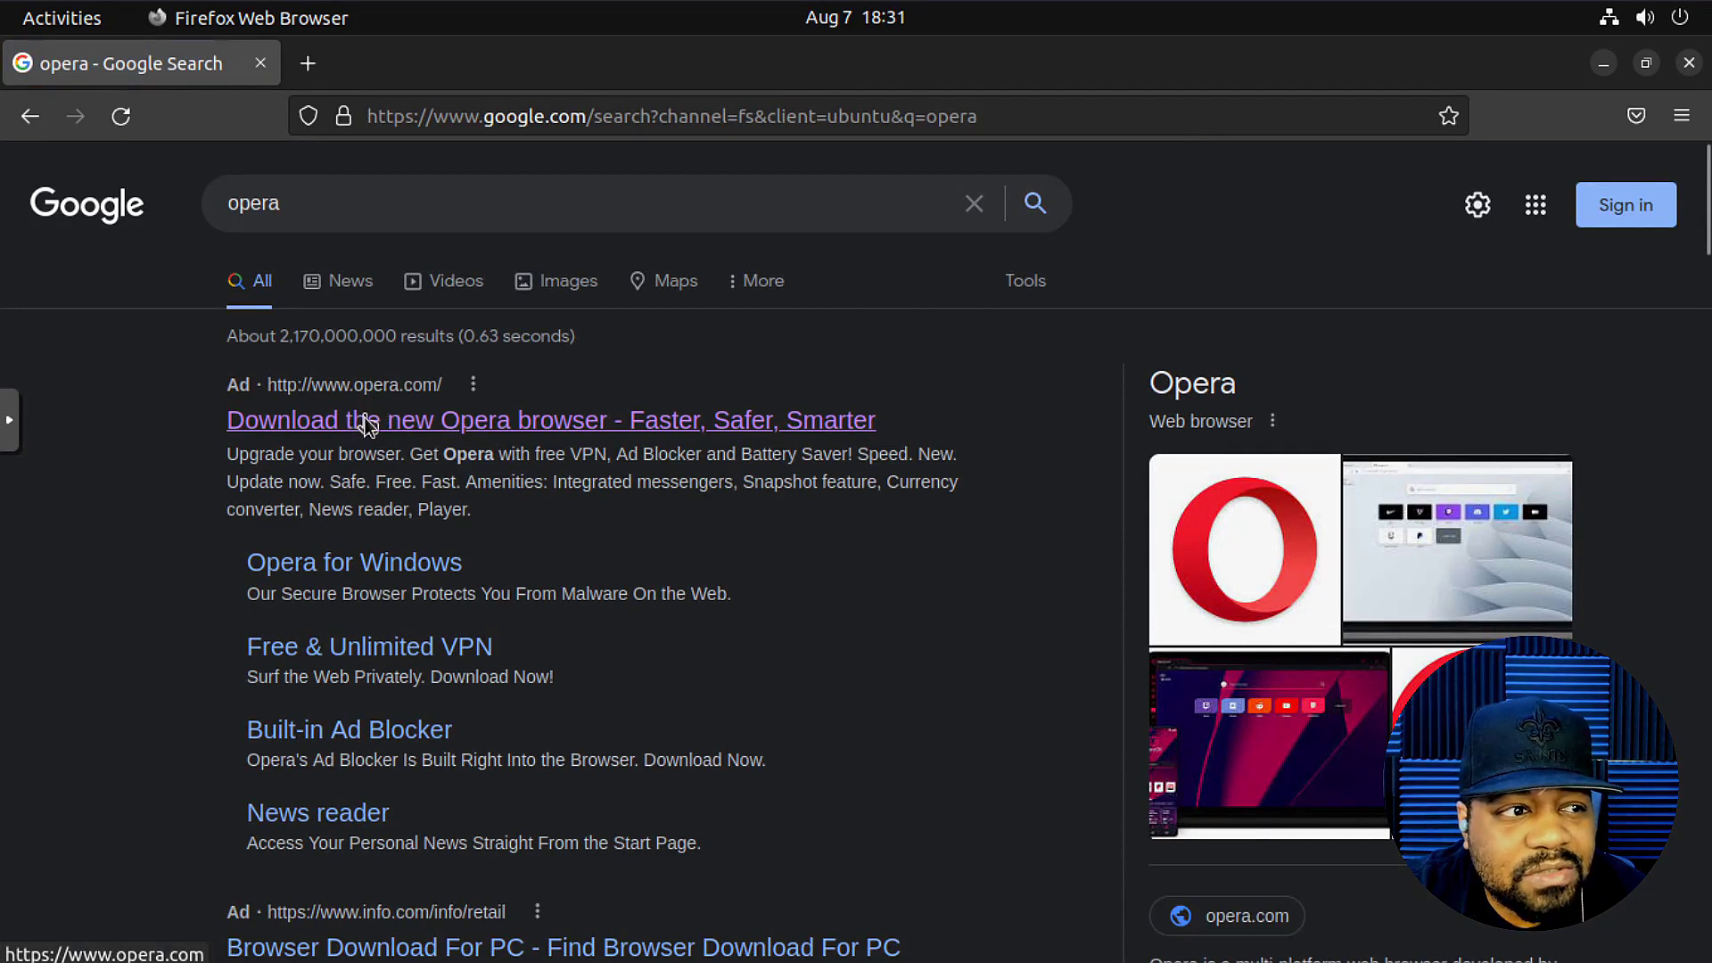
pyautogui.click(368, 425)
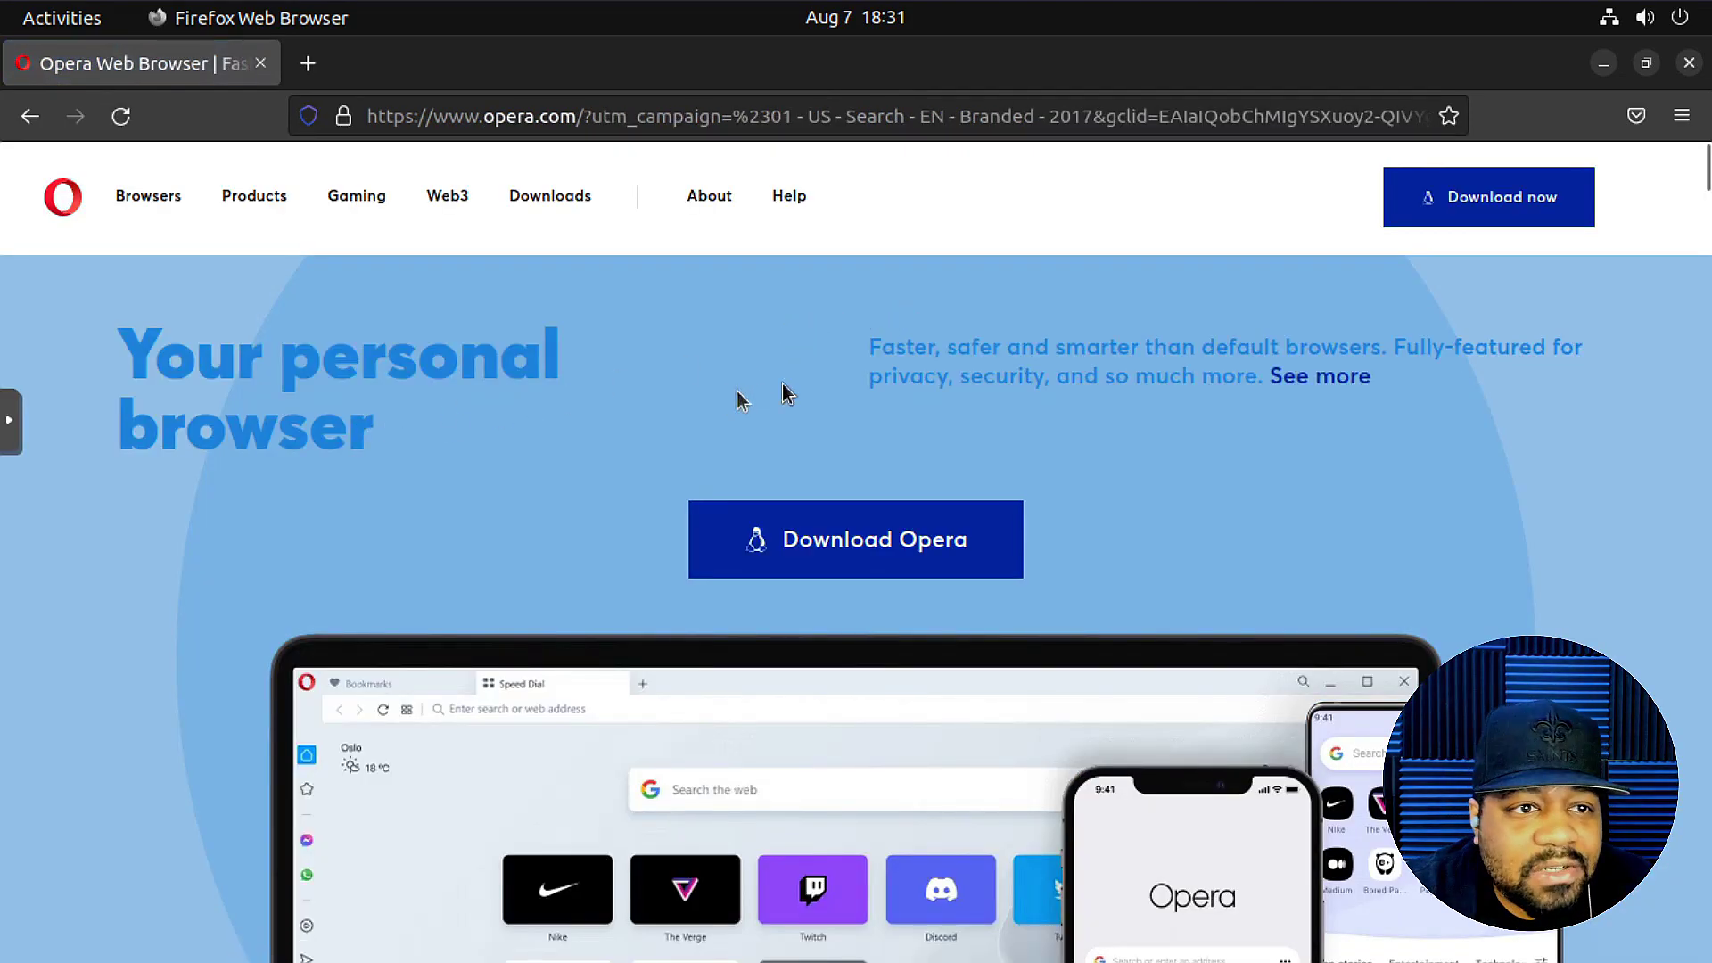
pyautogui.moveTo(585, 198)
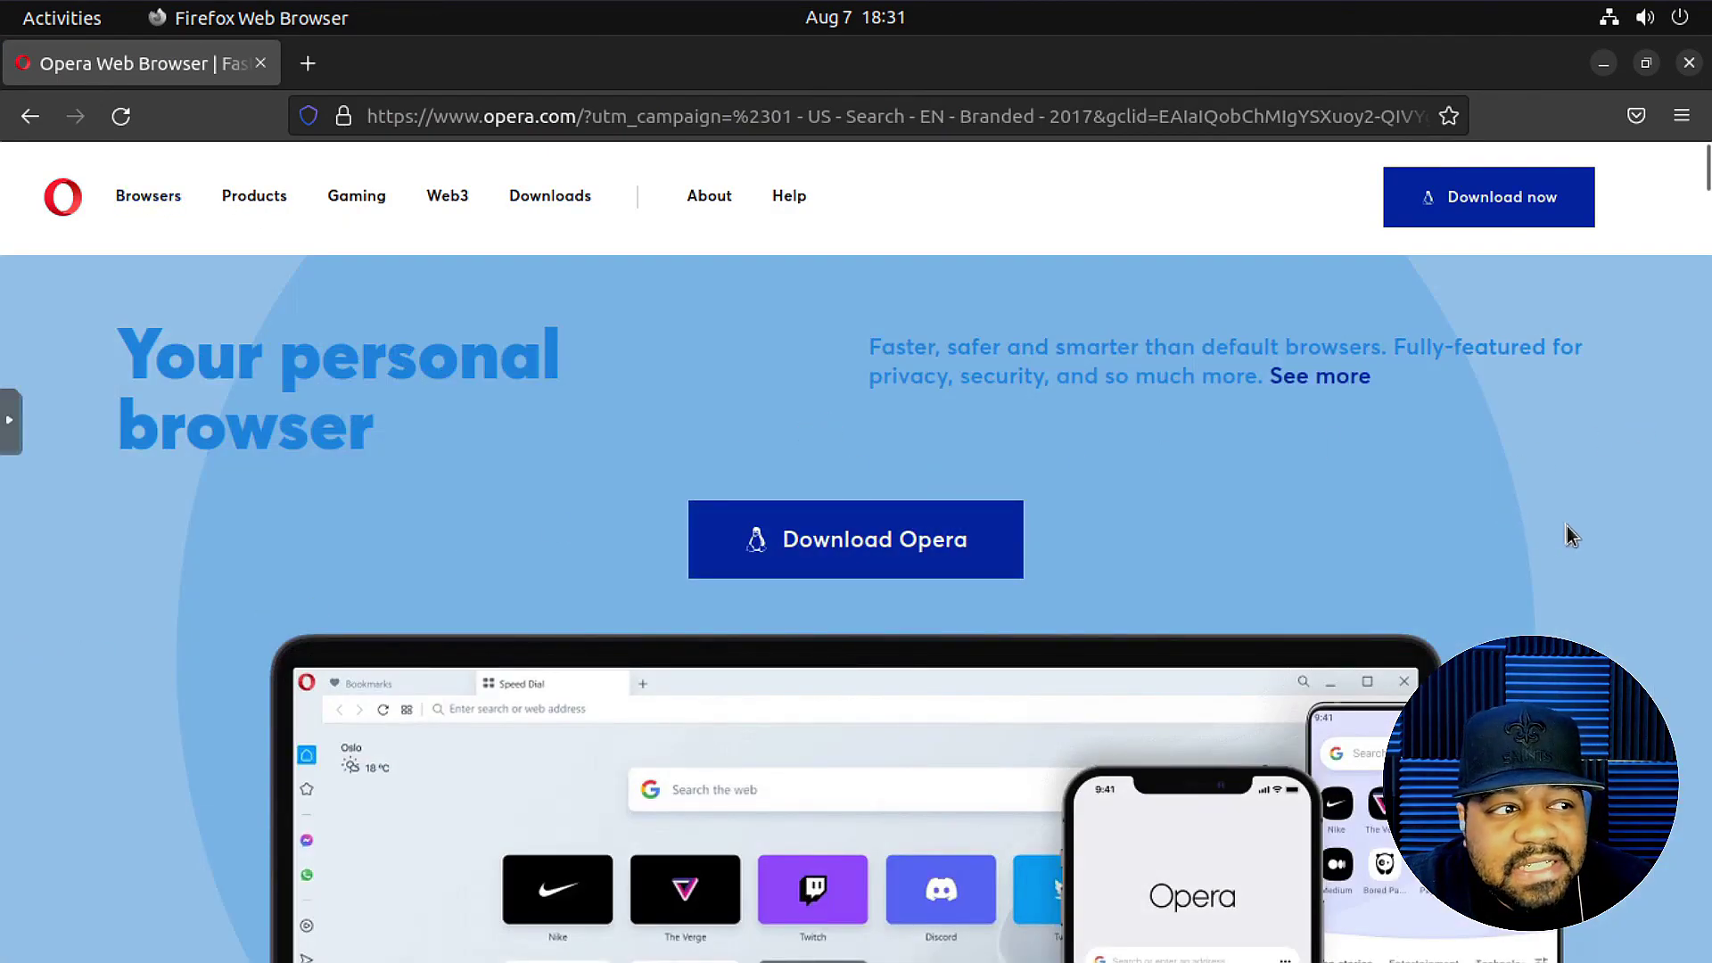
pyautogui.scroll(-3, 1567, 526)
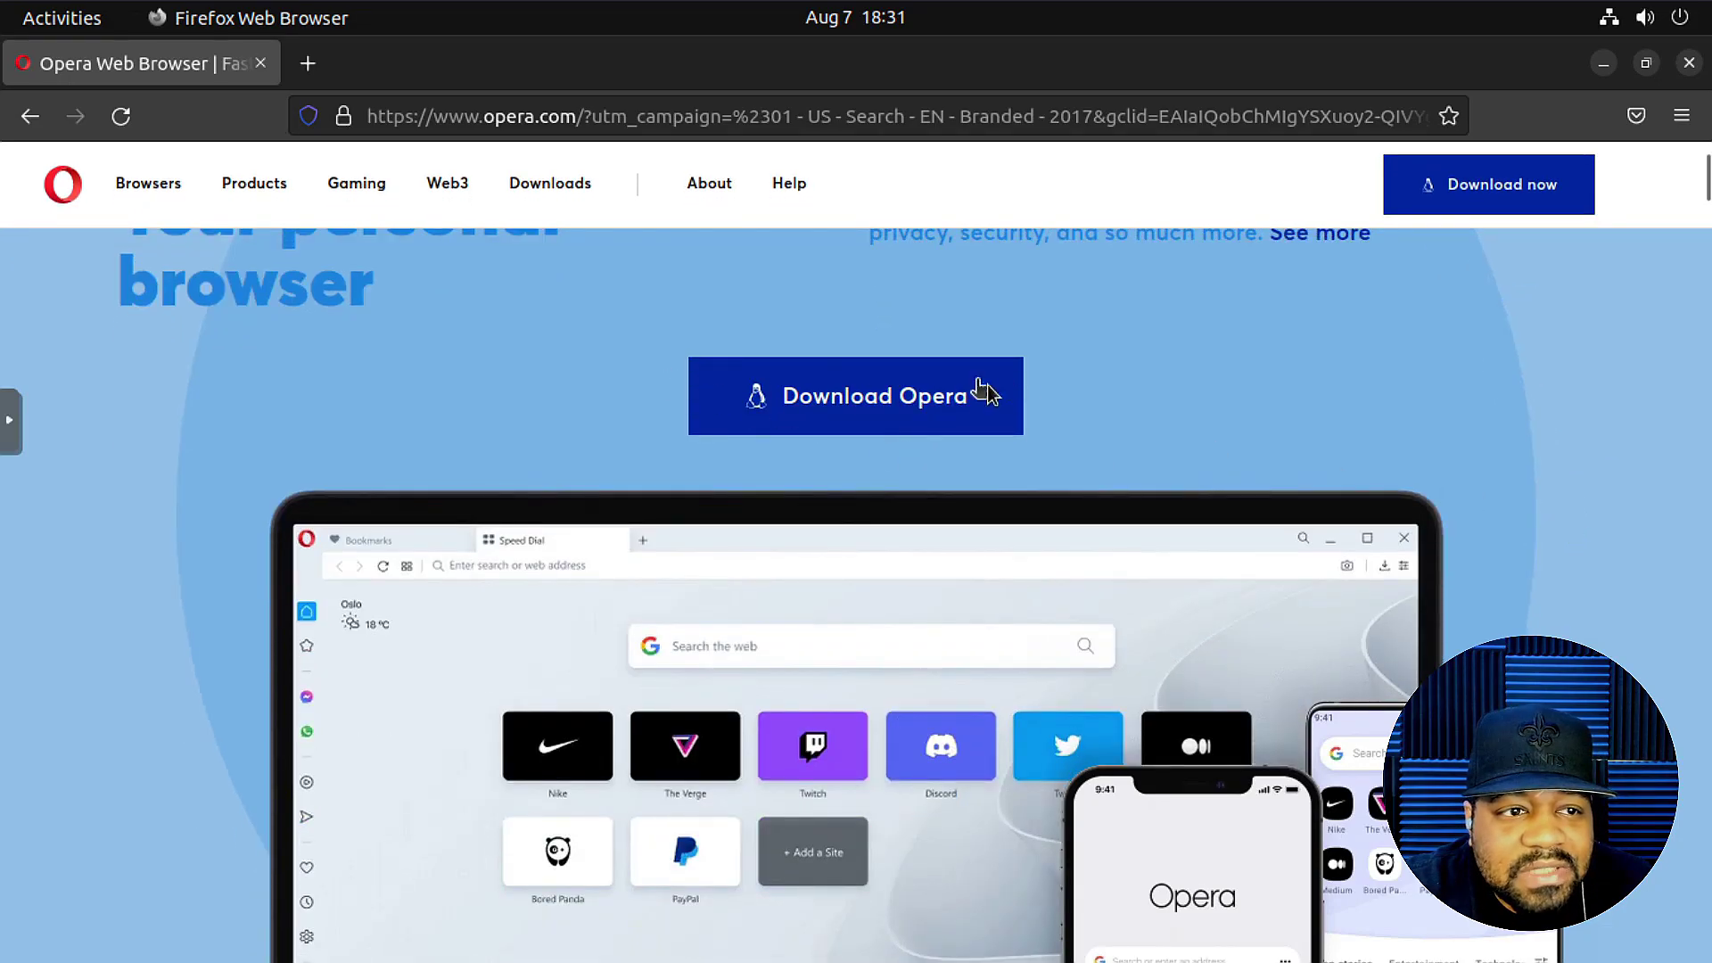
pyautogui.click(851, 399)
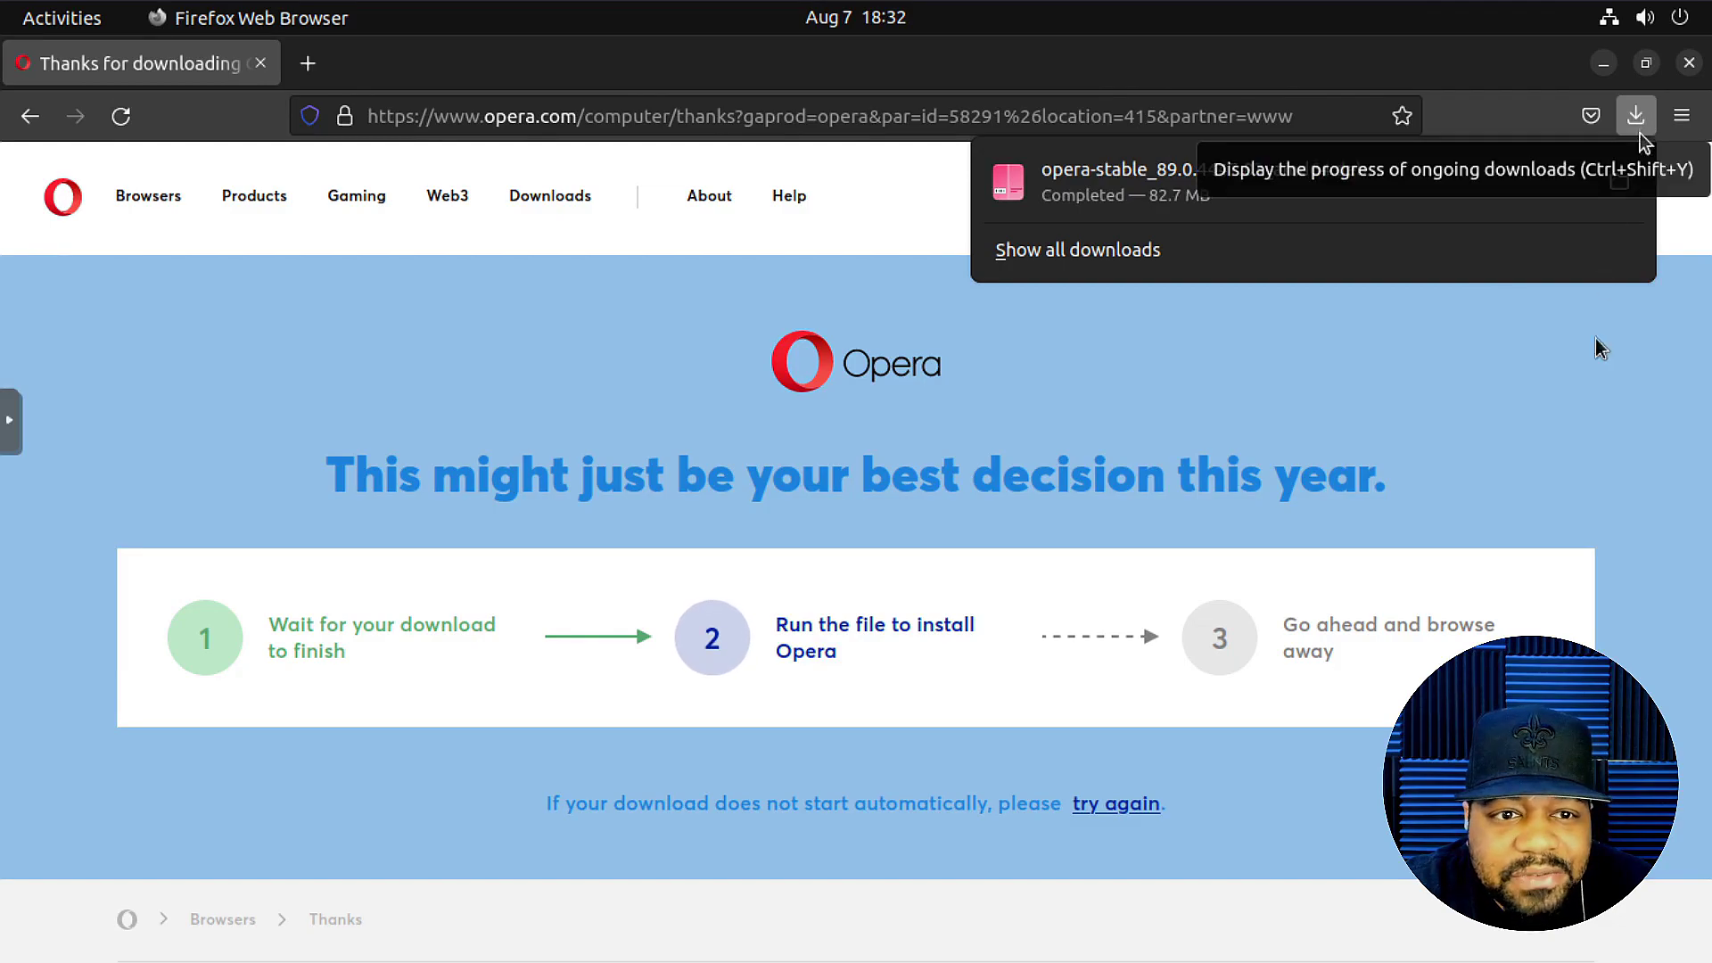
# Close the downloads list and go to Opera's Browsers page.
pyautogui.click(1635, 510)
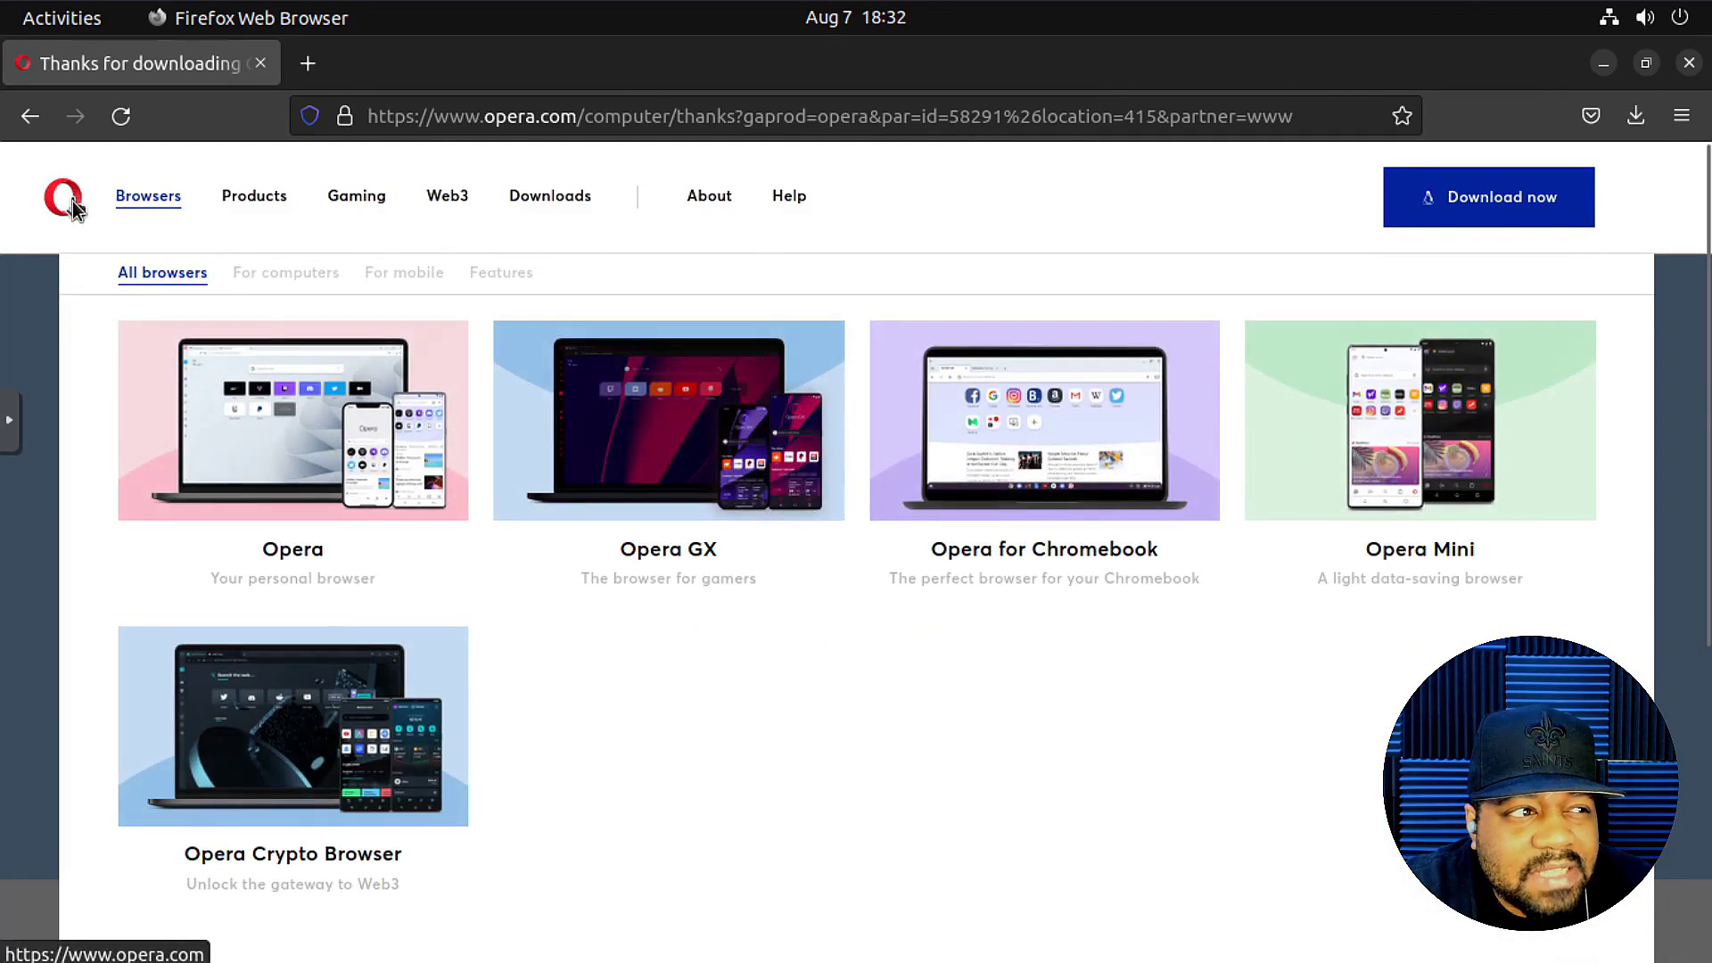
pyautogui.click(26, 195)
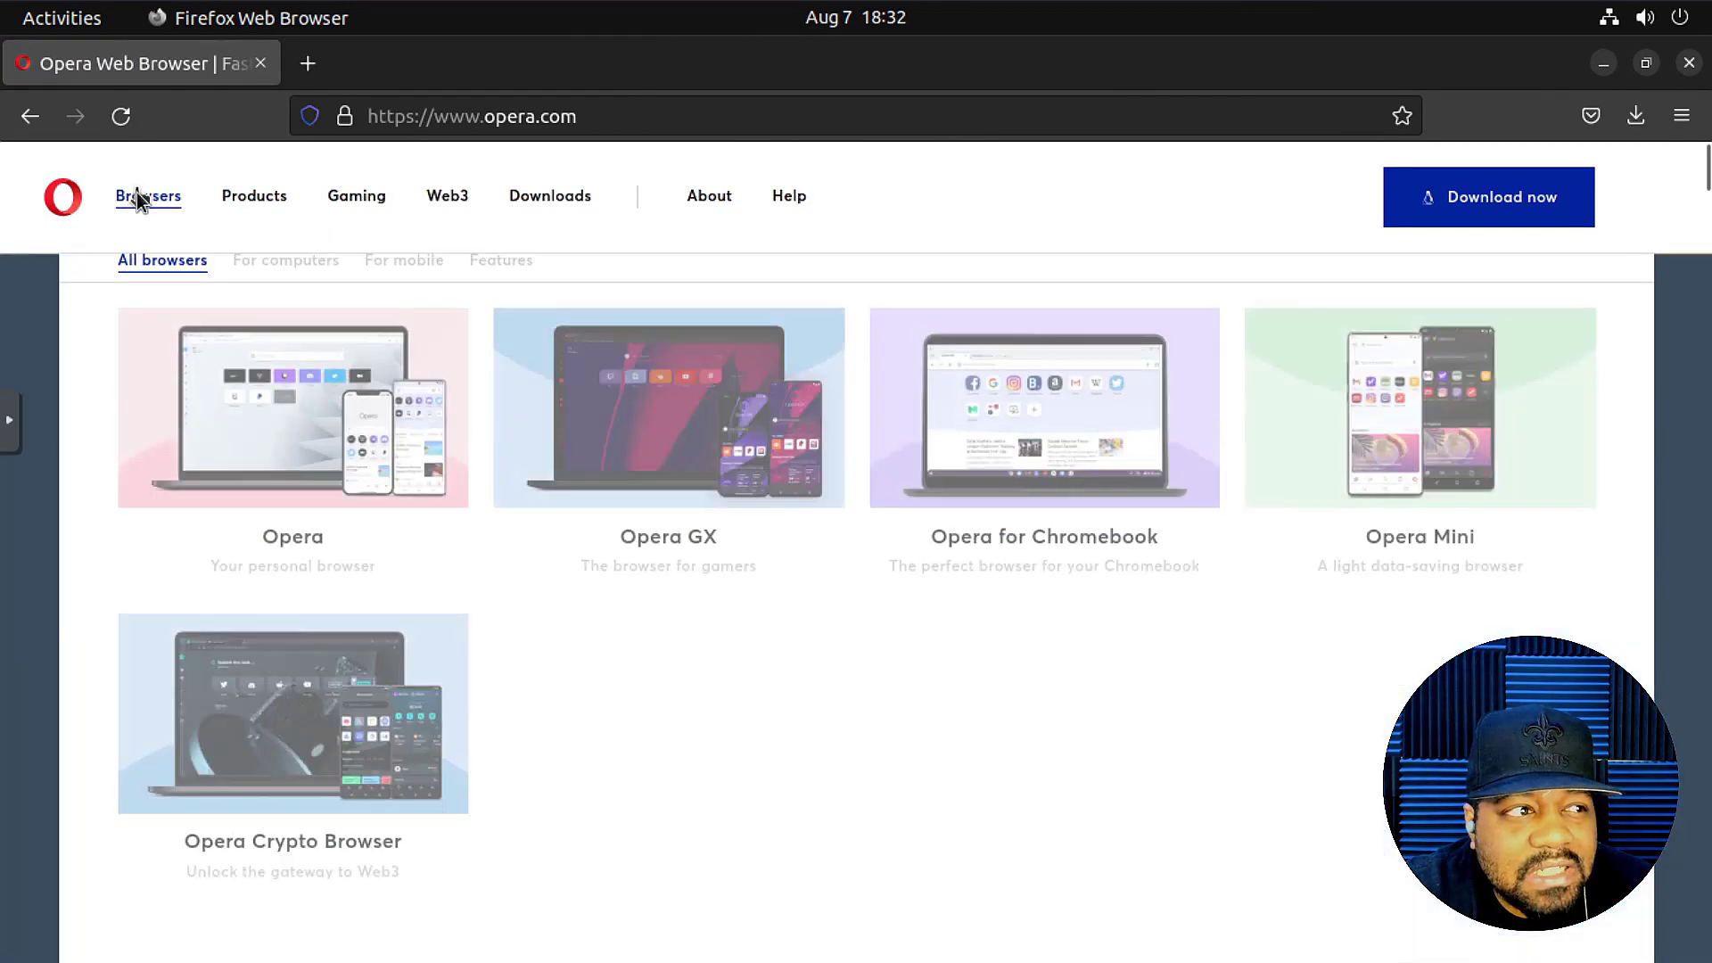
pyautogui.click(135, 194)
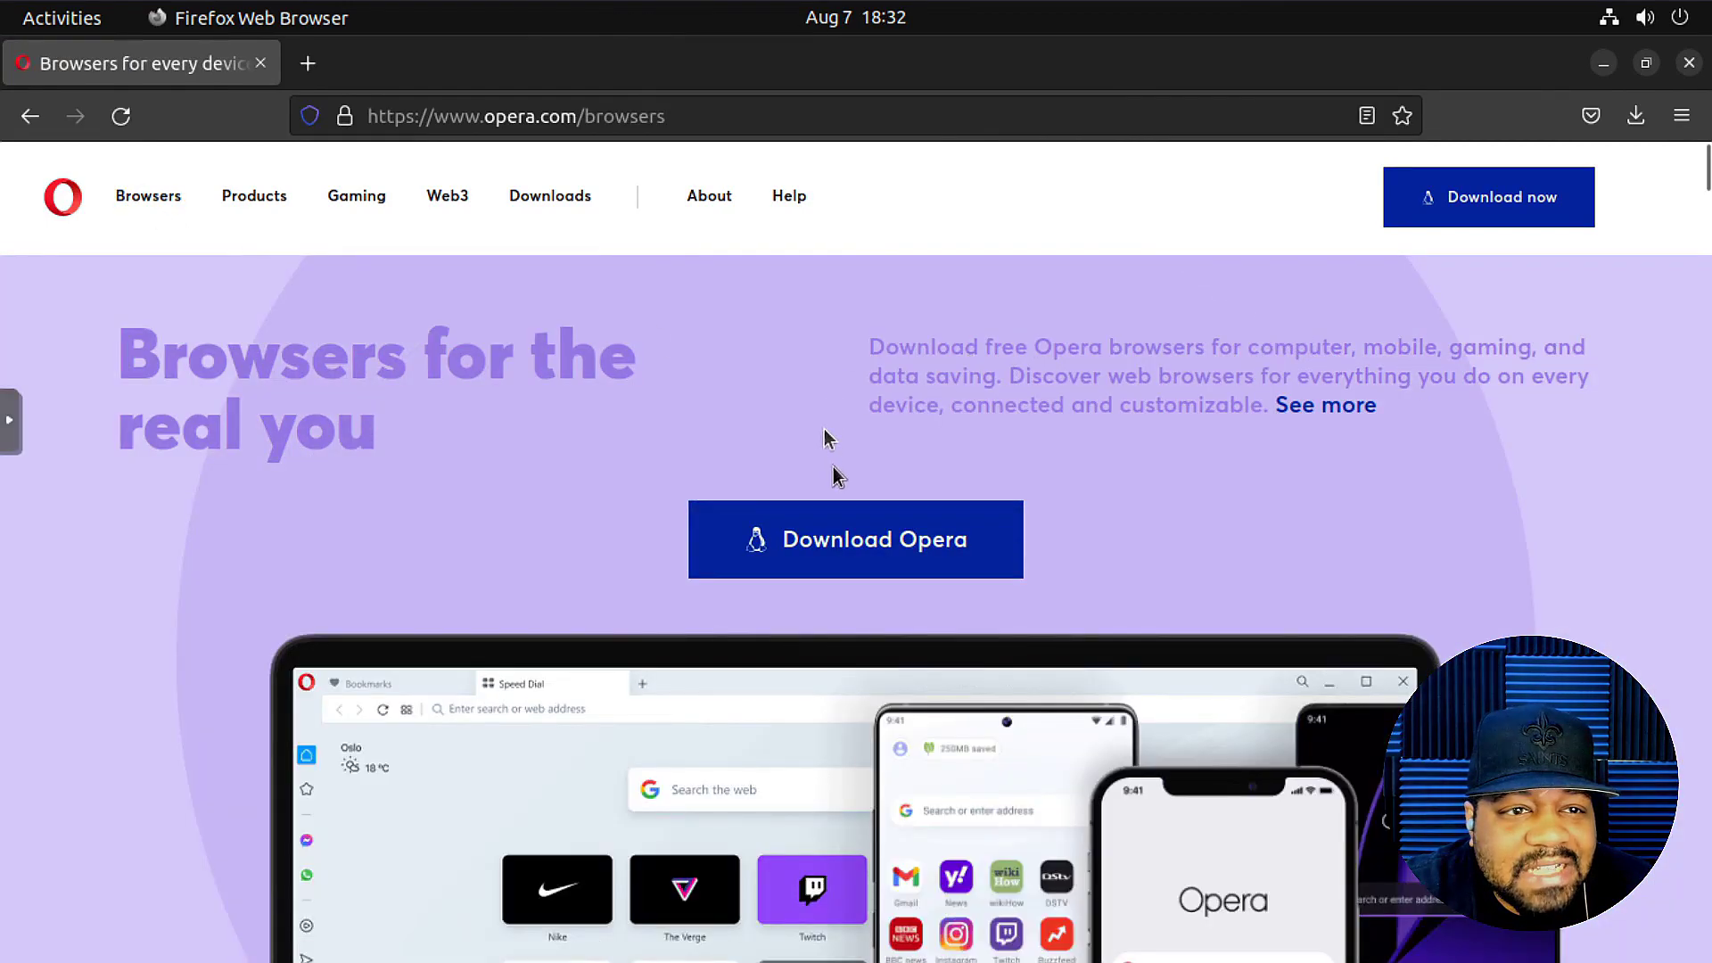
# Scroll down and highlight 'Browse faster, safer and smarter.' and the Opera Browser description.
pyautogui.scroll(-6, 1293, 535)
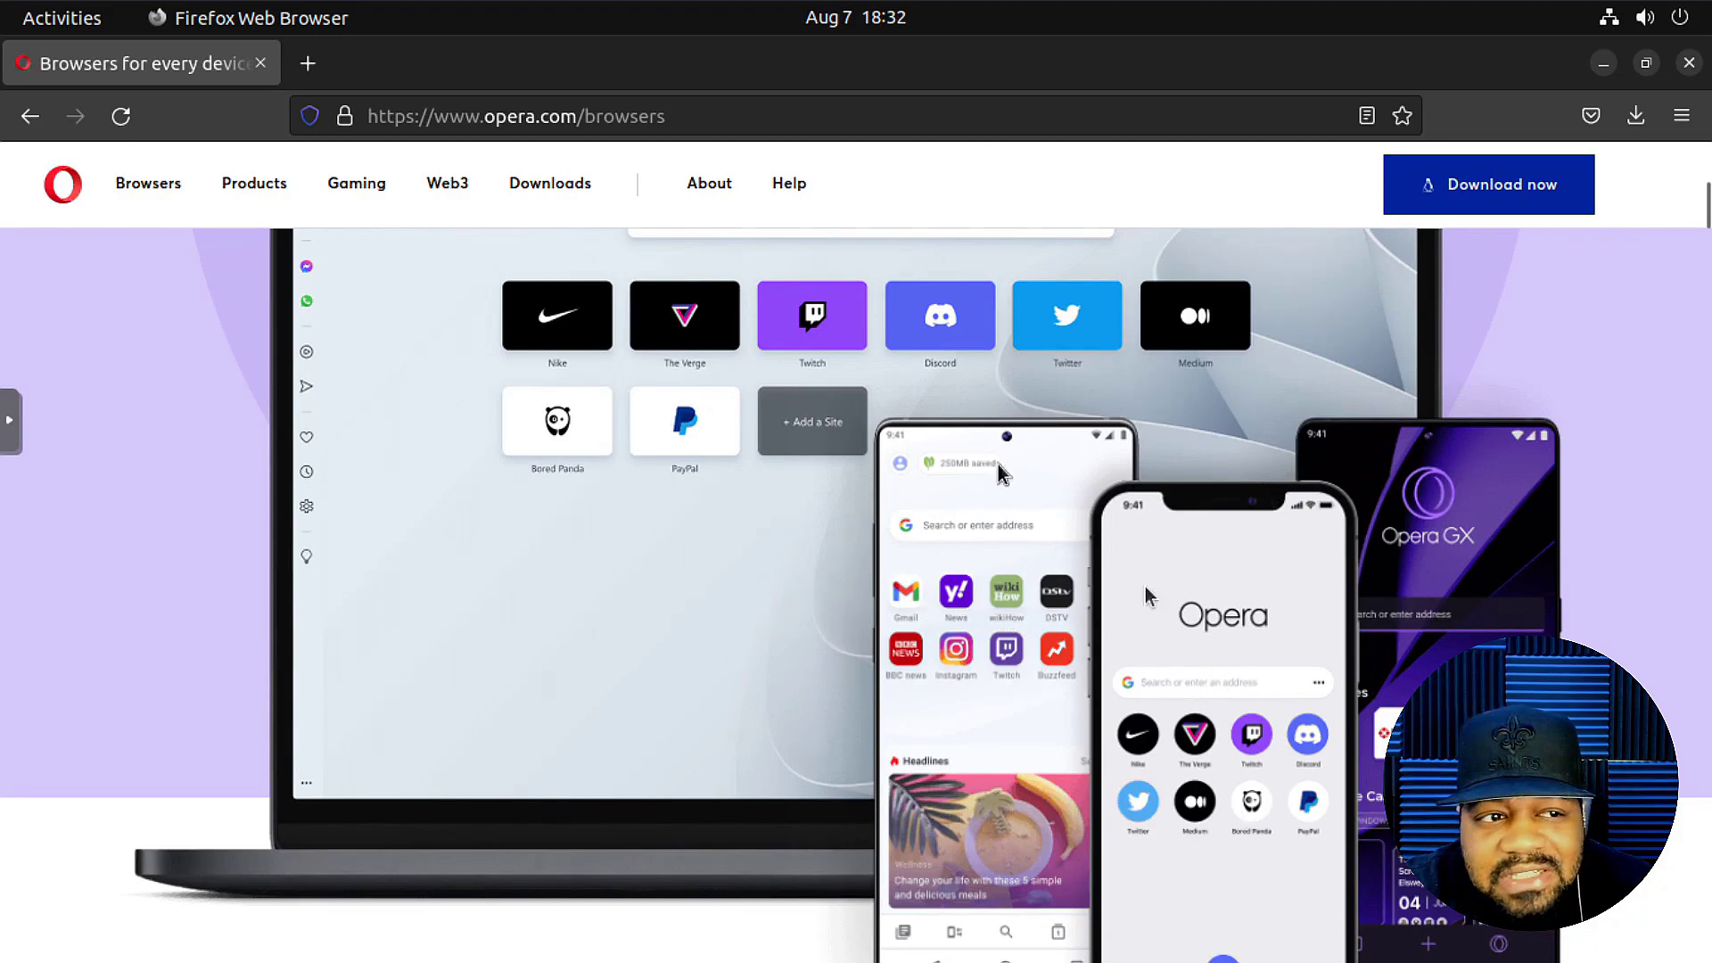
pyautogui.scroll(-7, 1034, 606)
pyautogui.scroll(-7, 1031, 605)
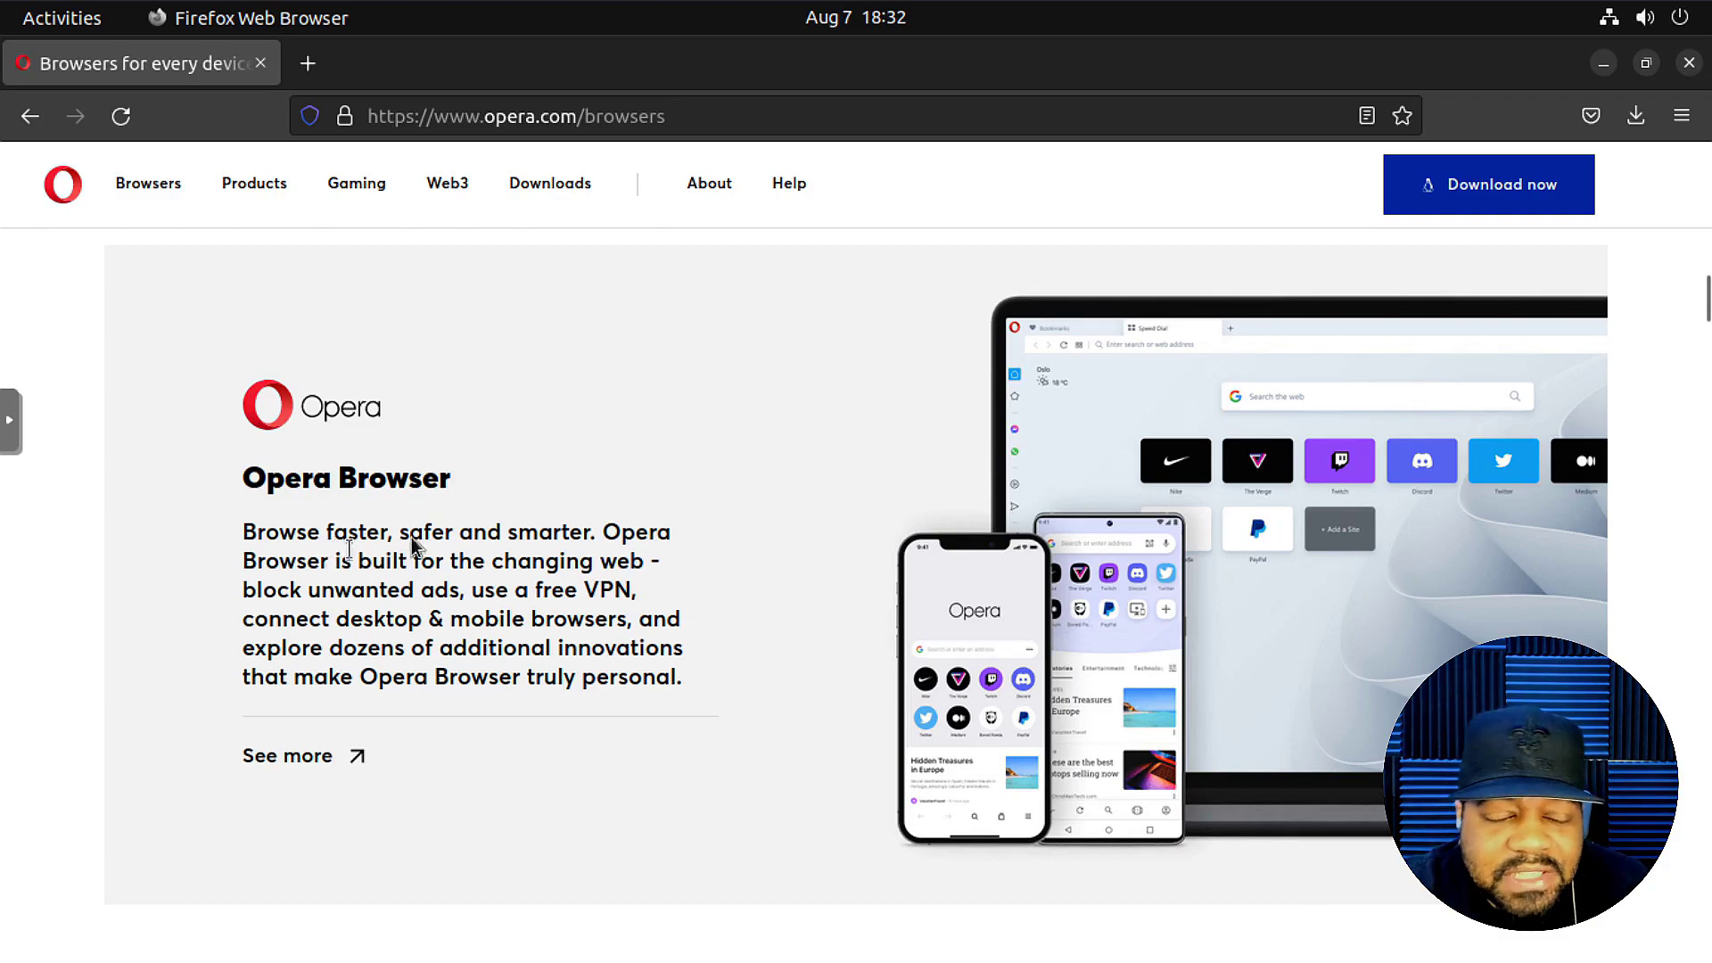
pyautogui.moveTo(596, 532); pyautogui.dragTo(233, 535)
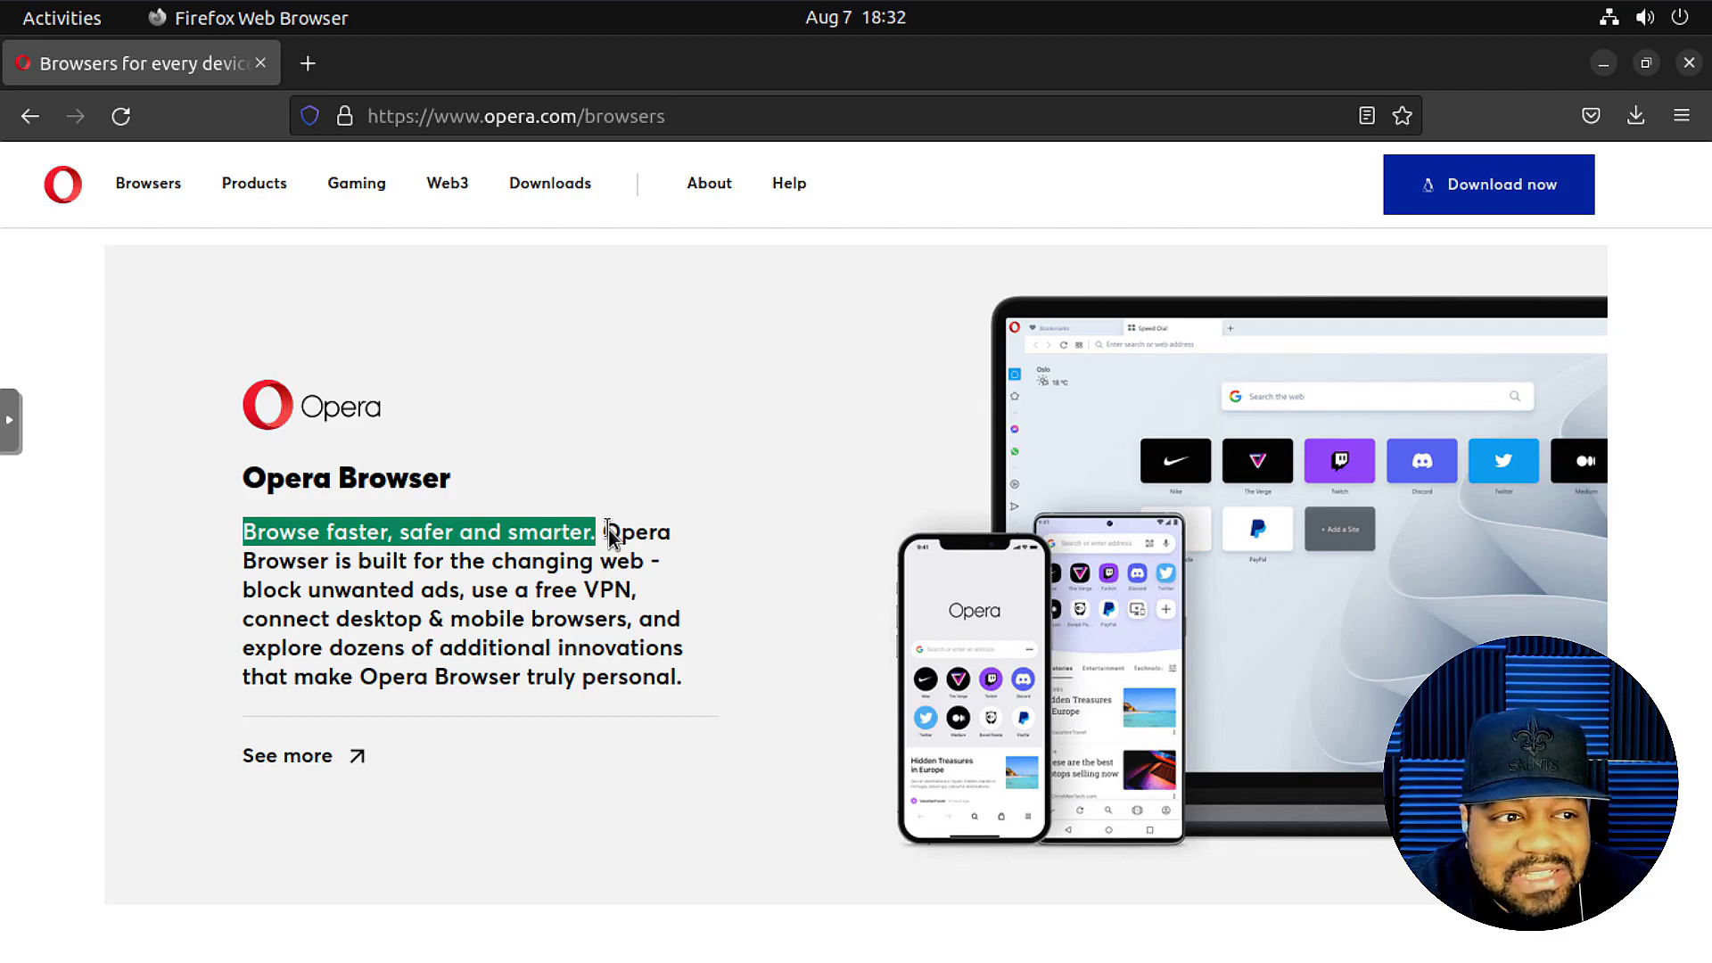
pyautogui.moveTo(605, 531); pyautogui.dragTo(465, 567)
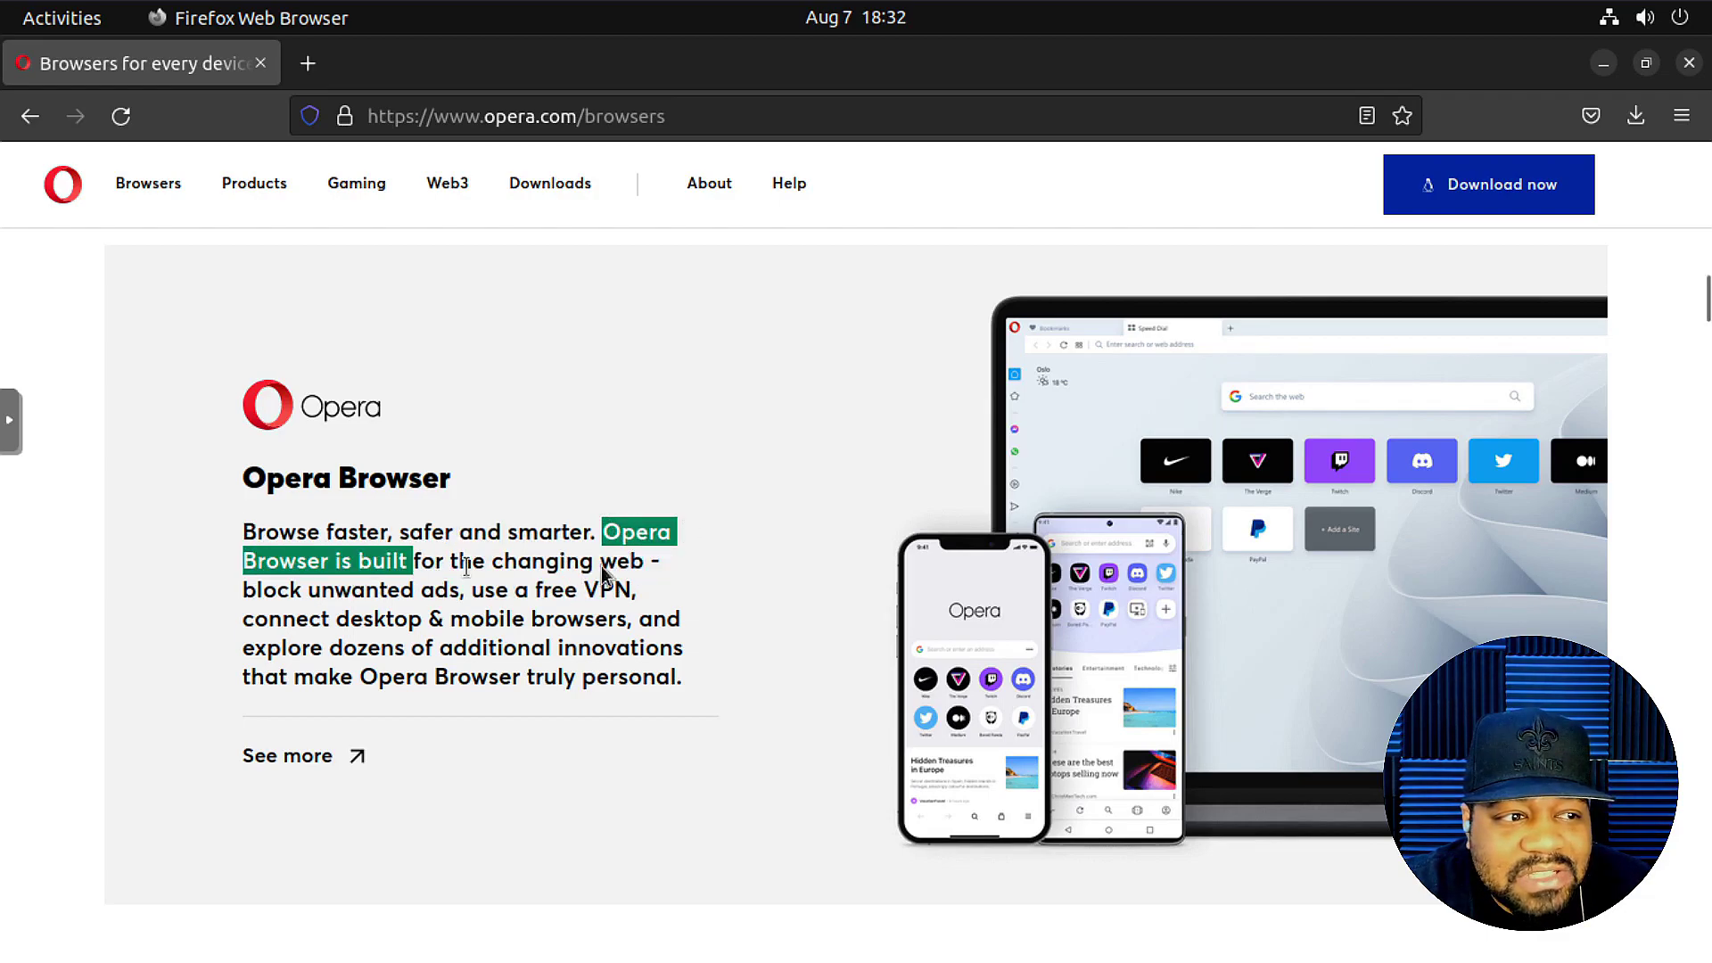
pyautogui.moveTo(602, 566); pyautogui.dragTo(688, 683)
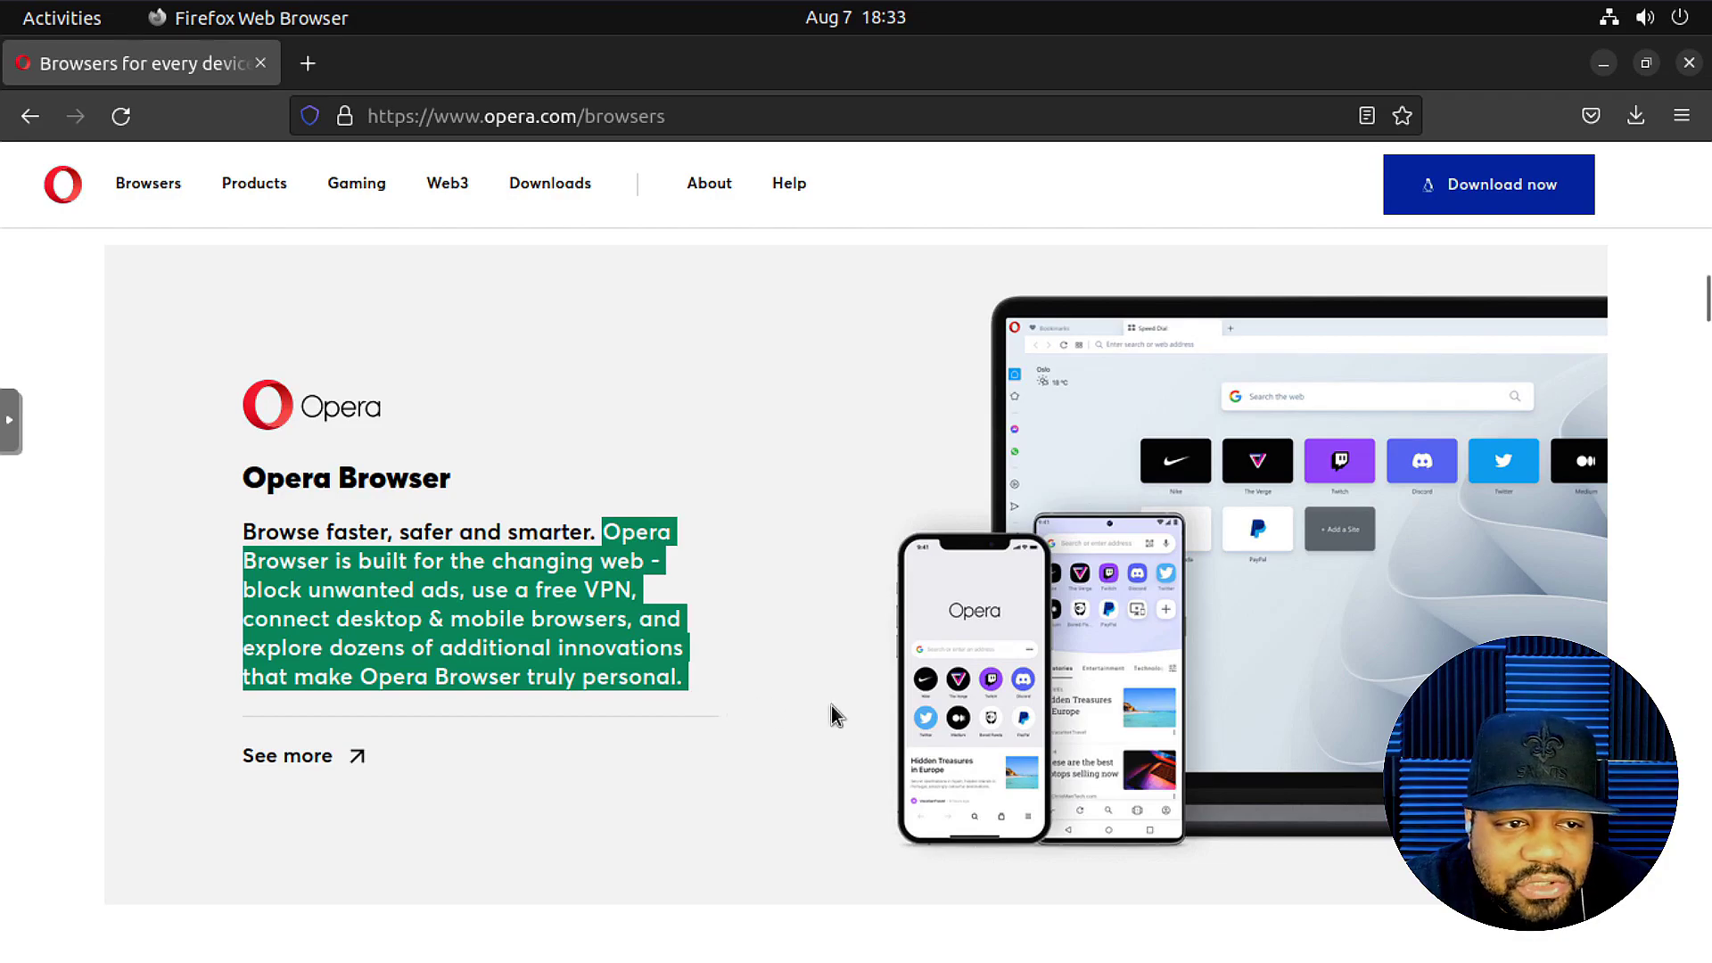
# Scroll through the remaining browser sections, then close Firefox.
pyautogui.scroll(-6, 829, 705)
pyautogui.scroll(-3, 756, 649)
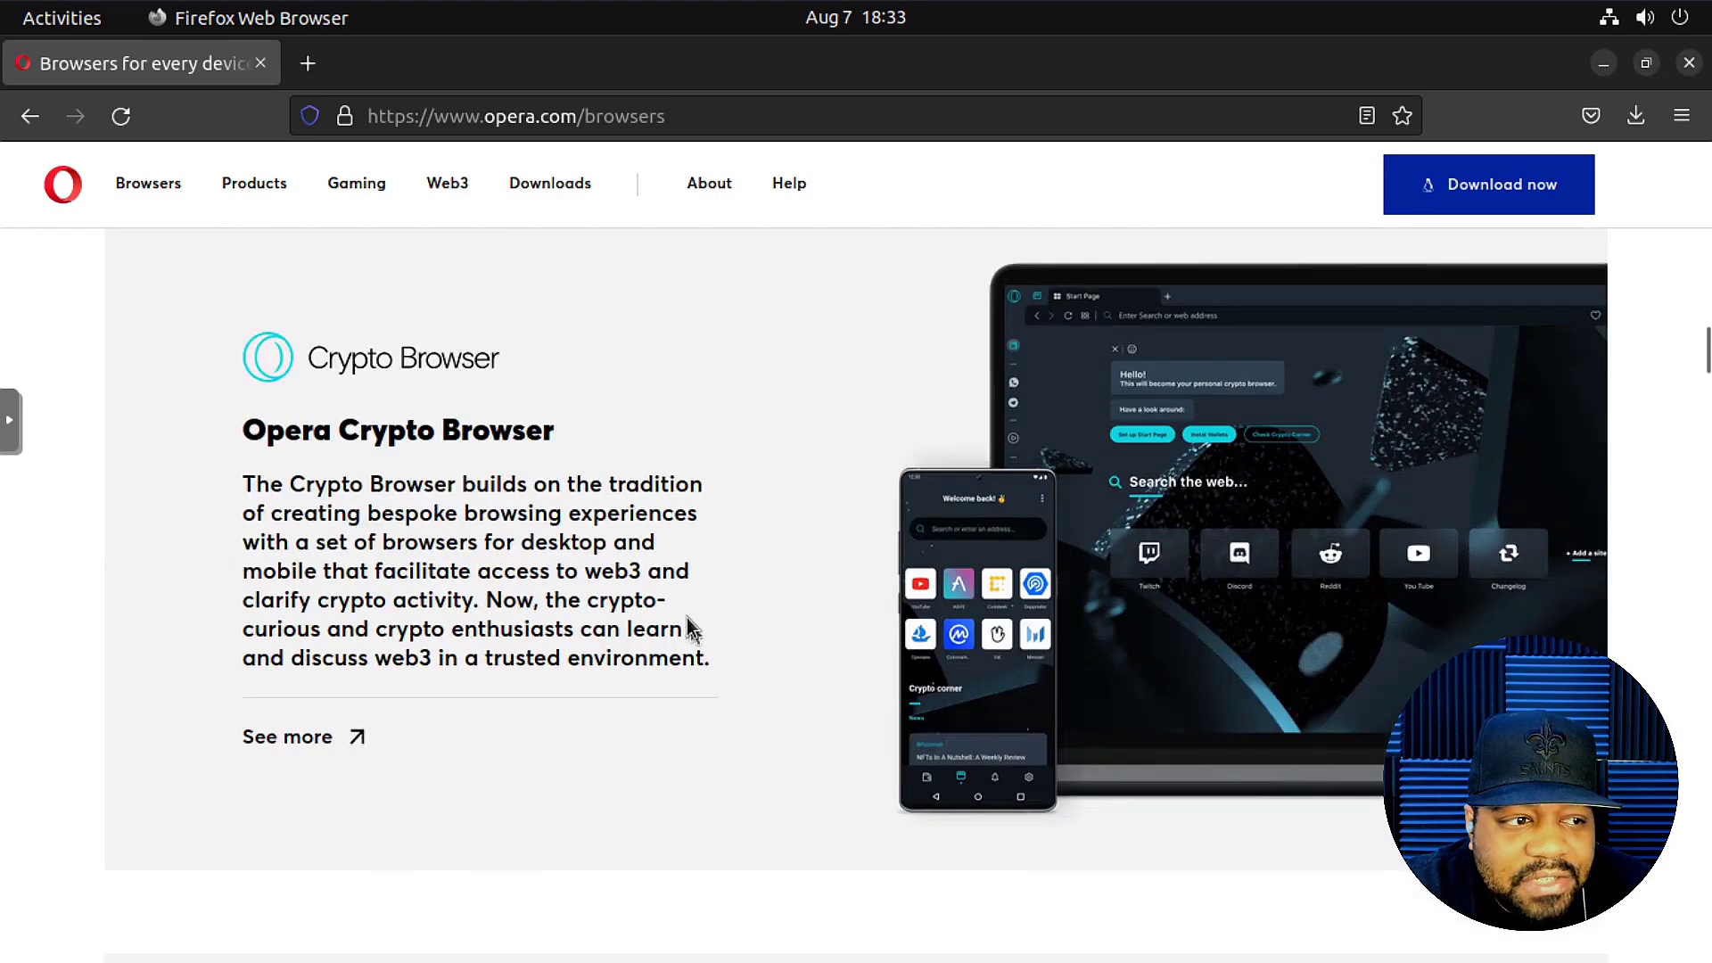
pyautogui.scroll(-10, 767, 678)
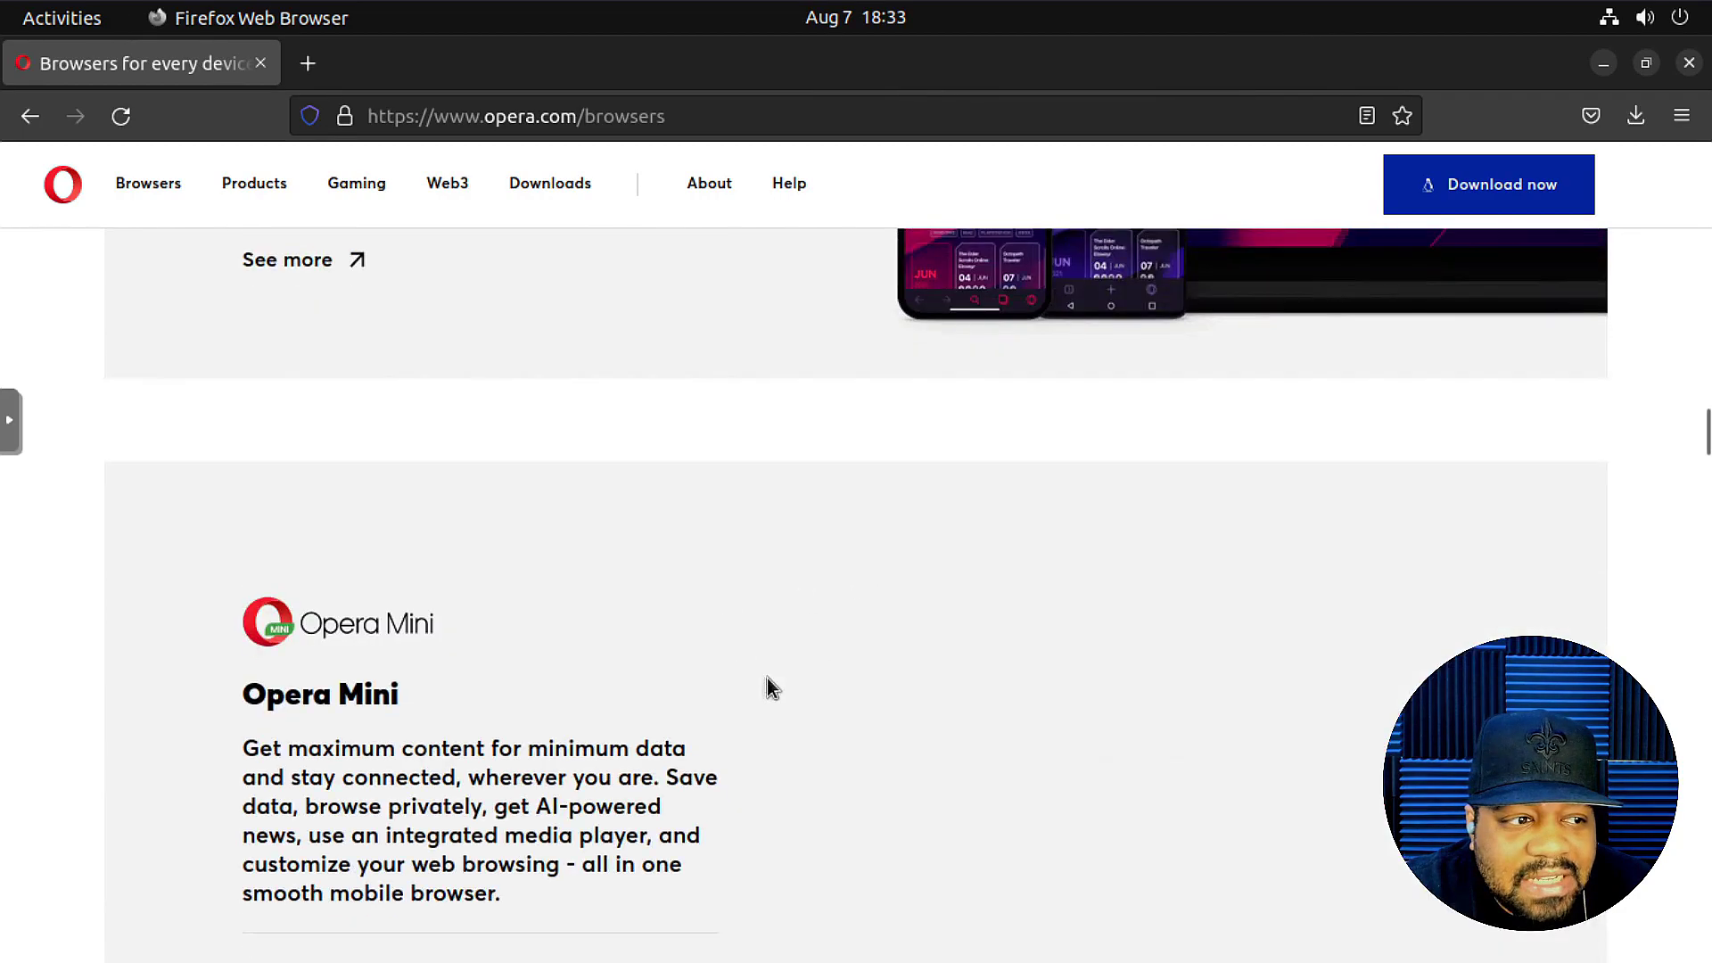
pyautogui.scroll(3, 687, 581)
pyautogui.scroll(-3, 795, 726)
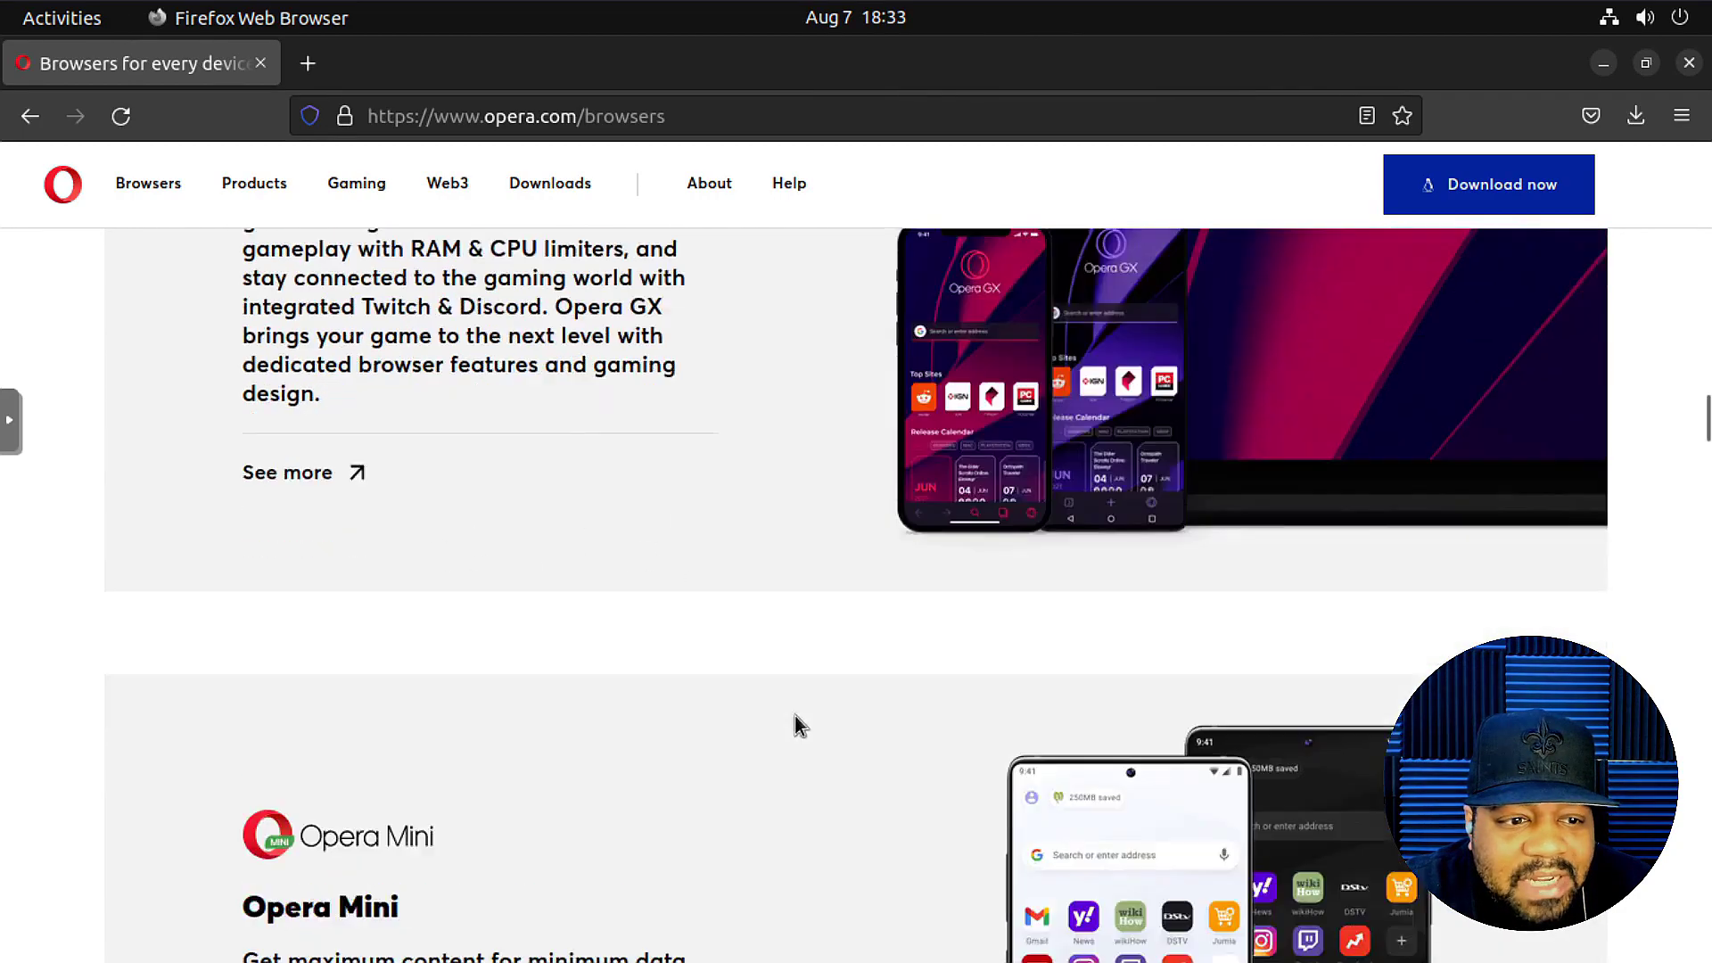
pyautogui.scroll(20, 797, 756)
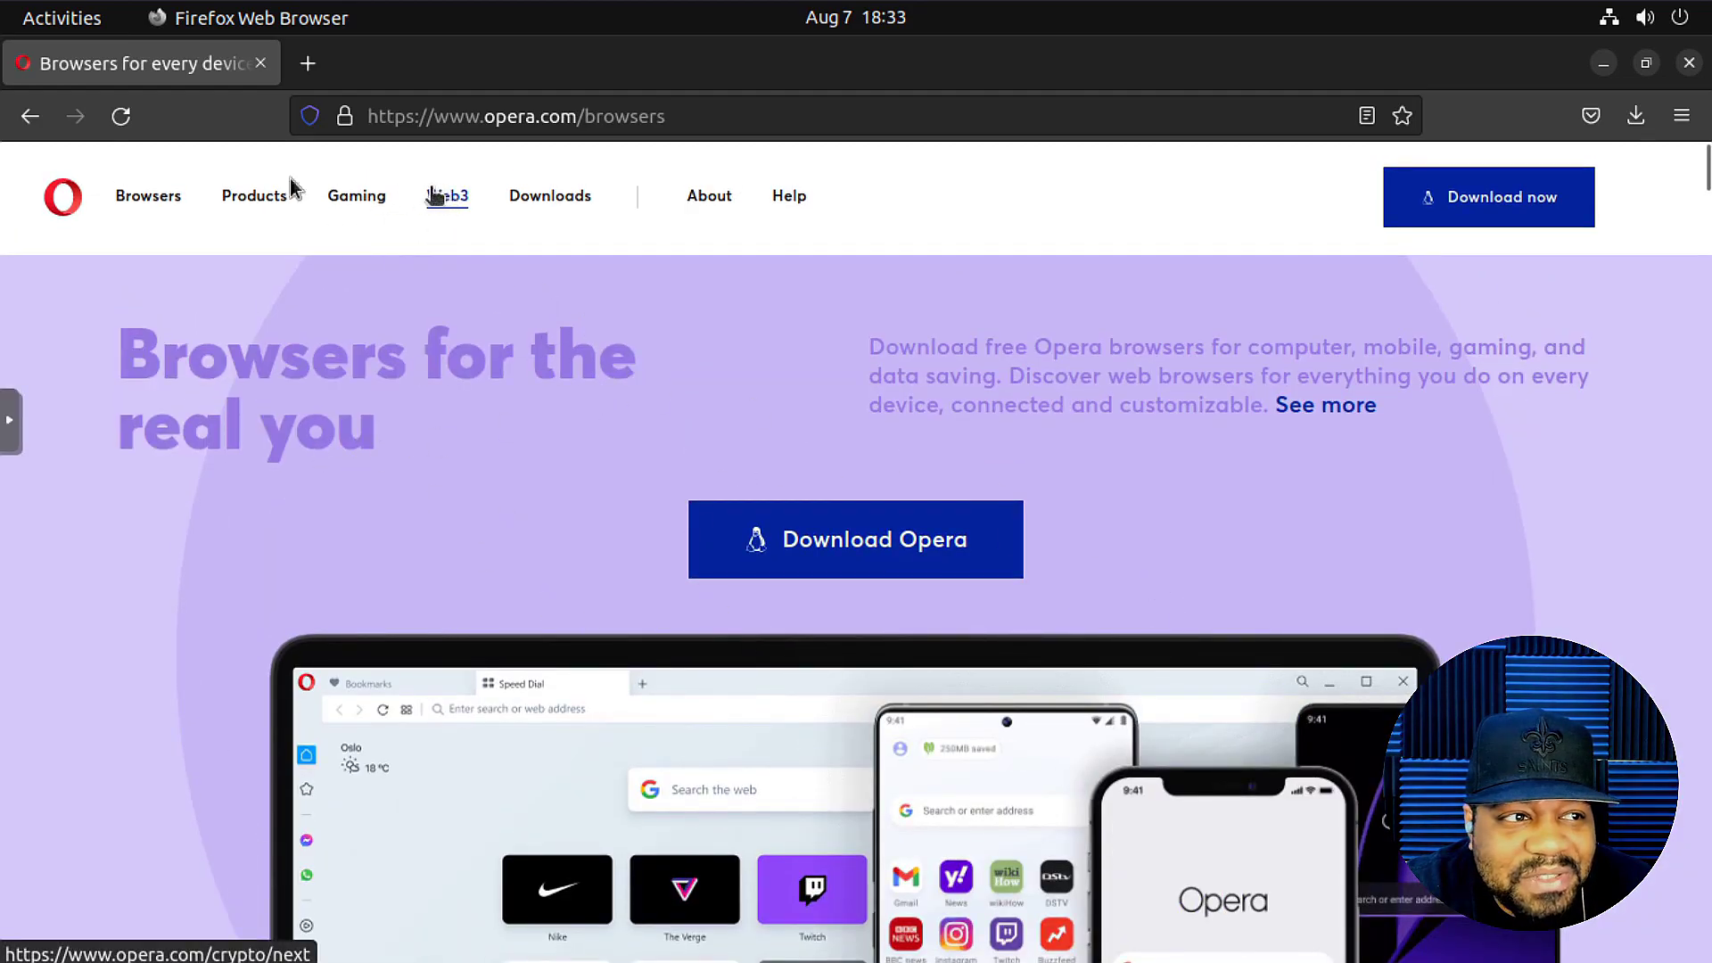
pyautogui.moveTo(154, 201)
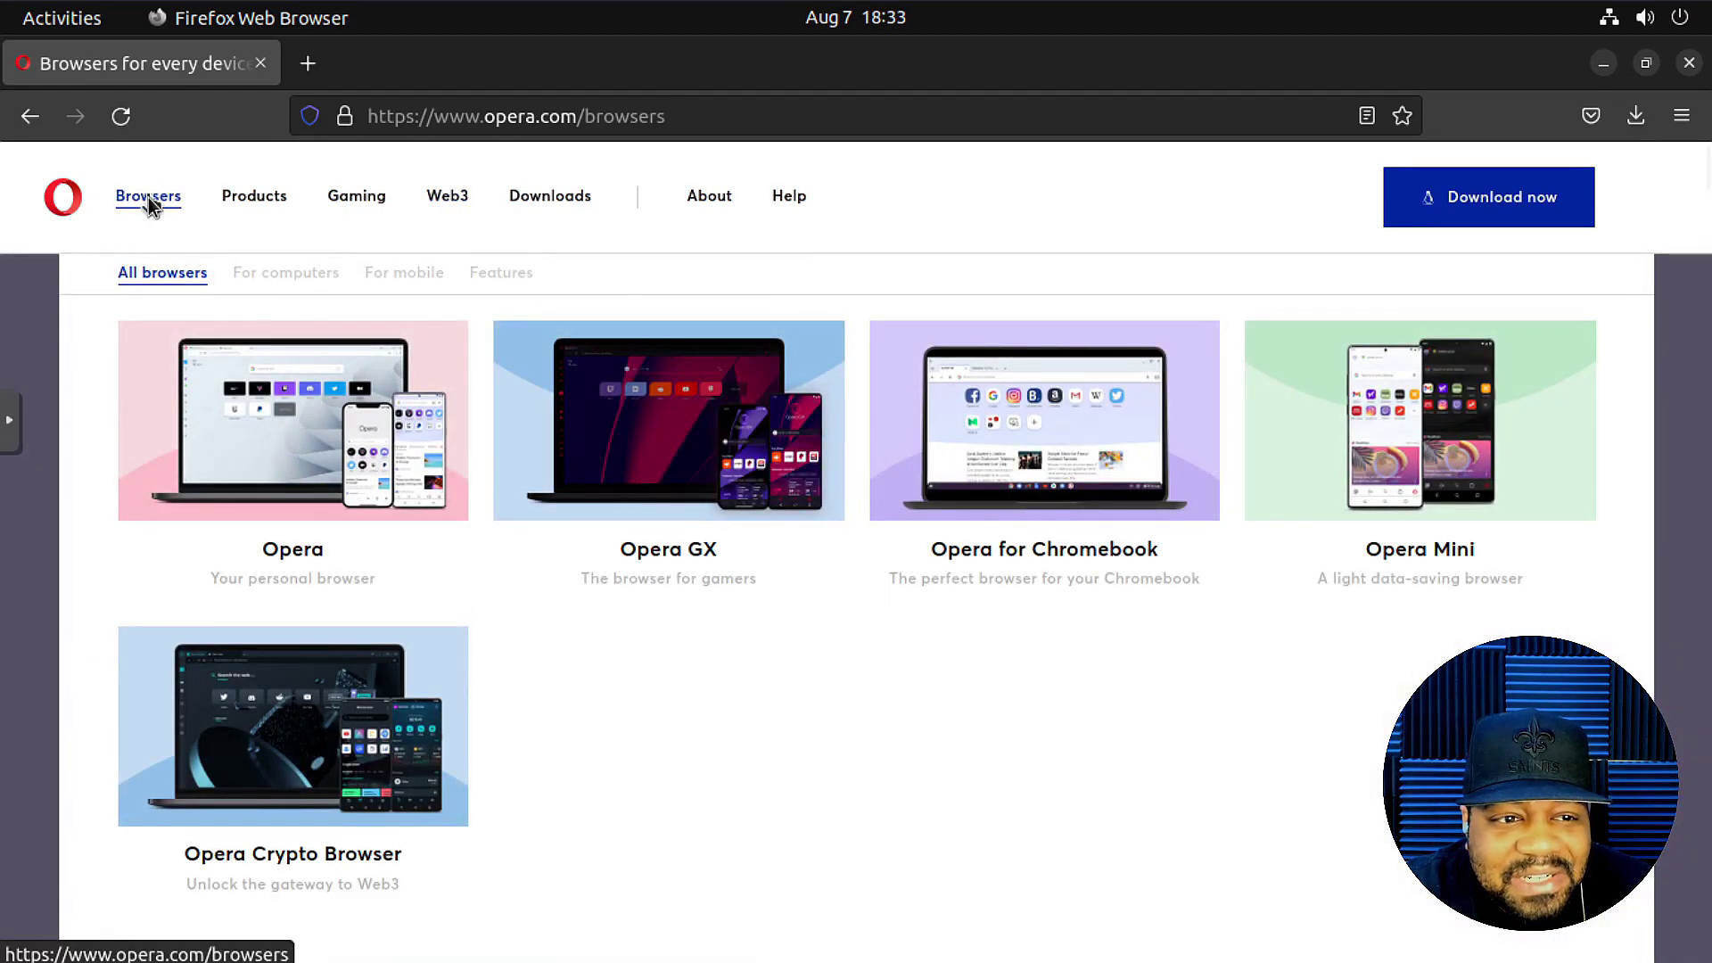
pyautogui.click(1688, 68)
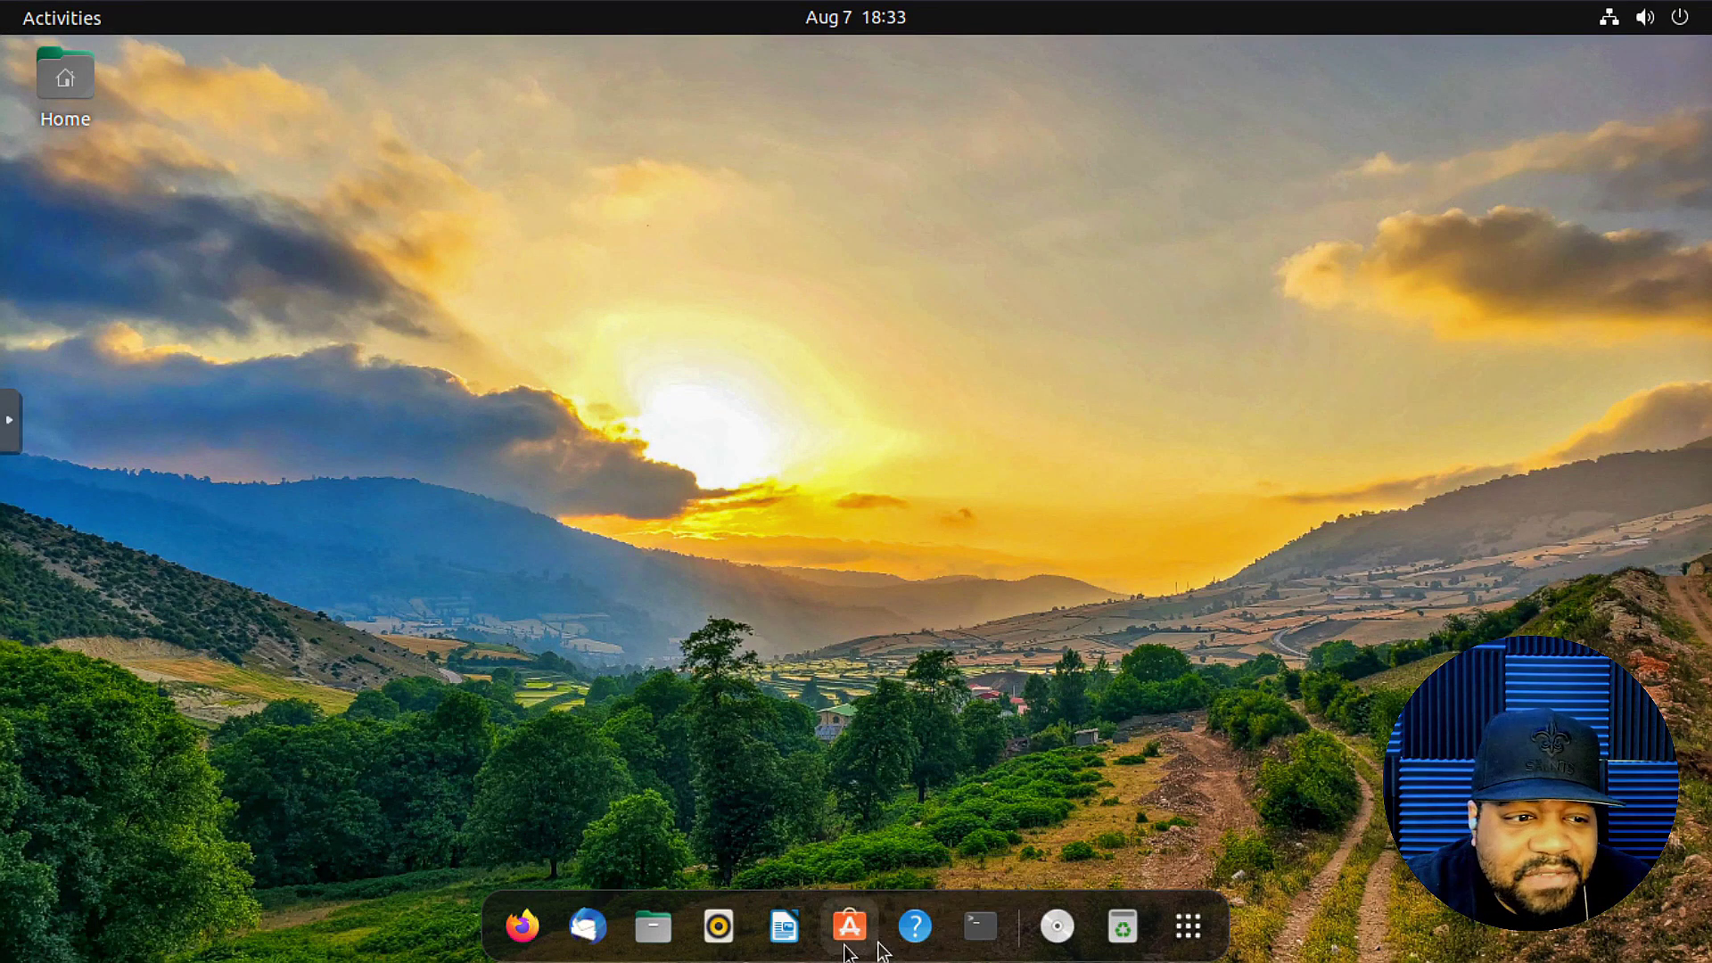
# Open the Downloads folder in Files.
pyautogui.click(653, 928)
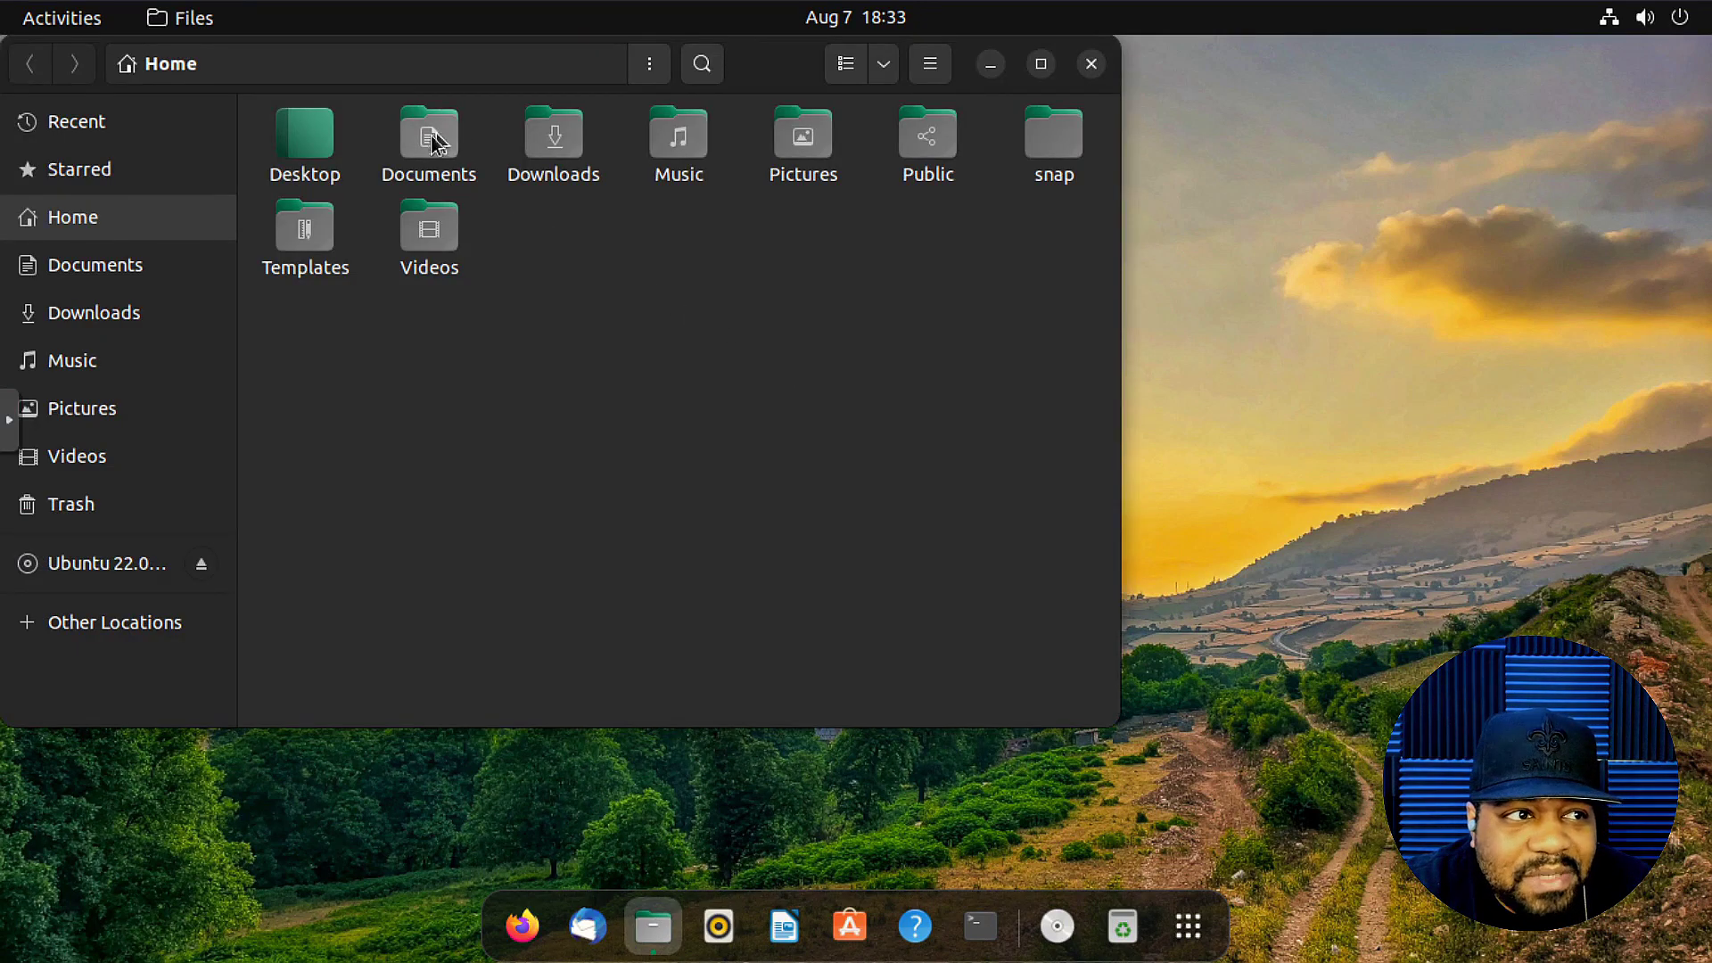
pyautogui.click(546, 146)
pyautogui.doubleClick(543, 142)
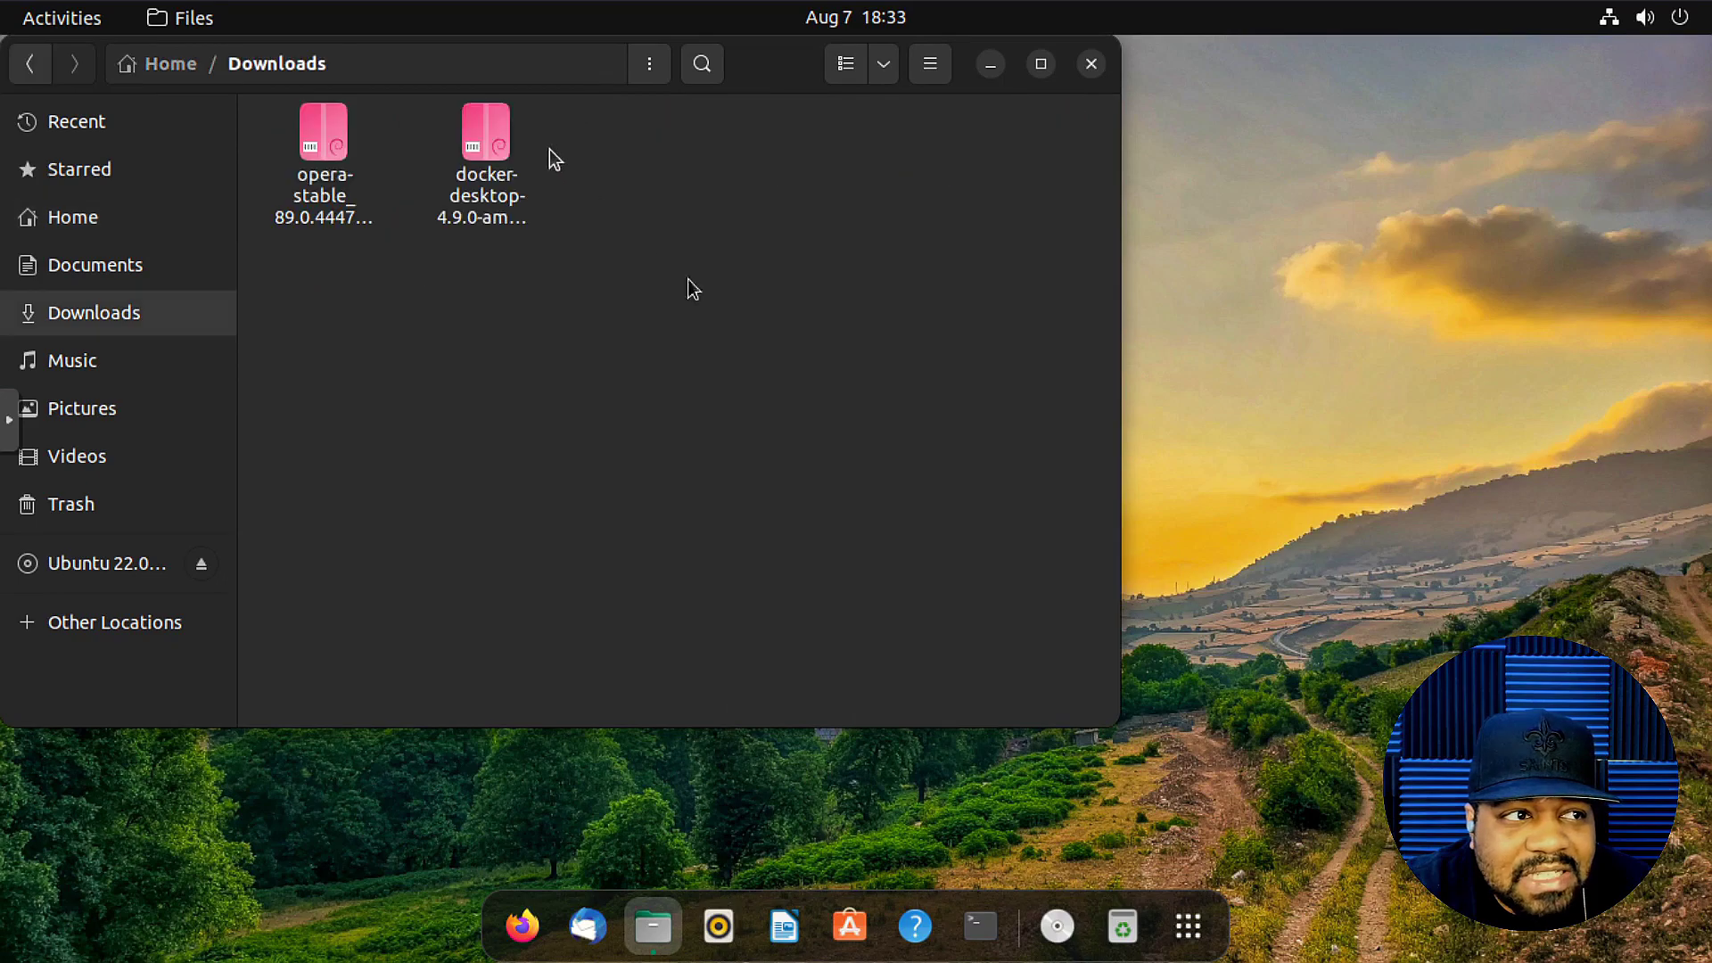
pyautogui.click(156, 923)
# Try opening the Opera .deb with Software Install, cancel it, and start Terminal.
pyautogui.click(342, 147)
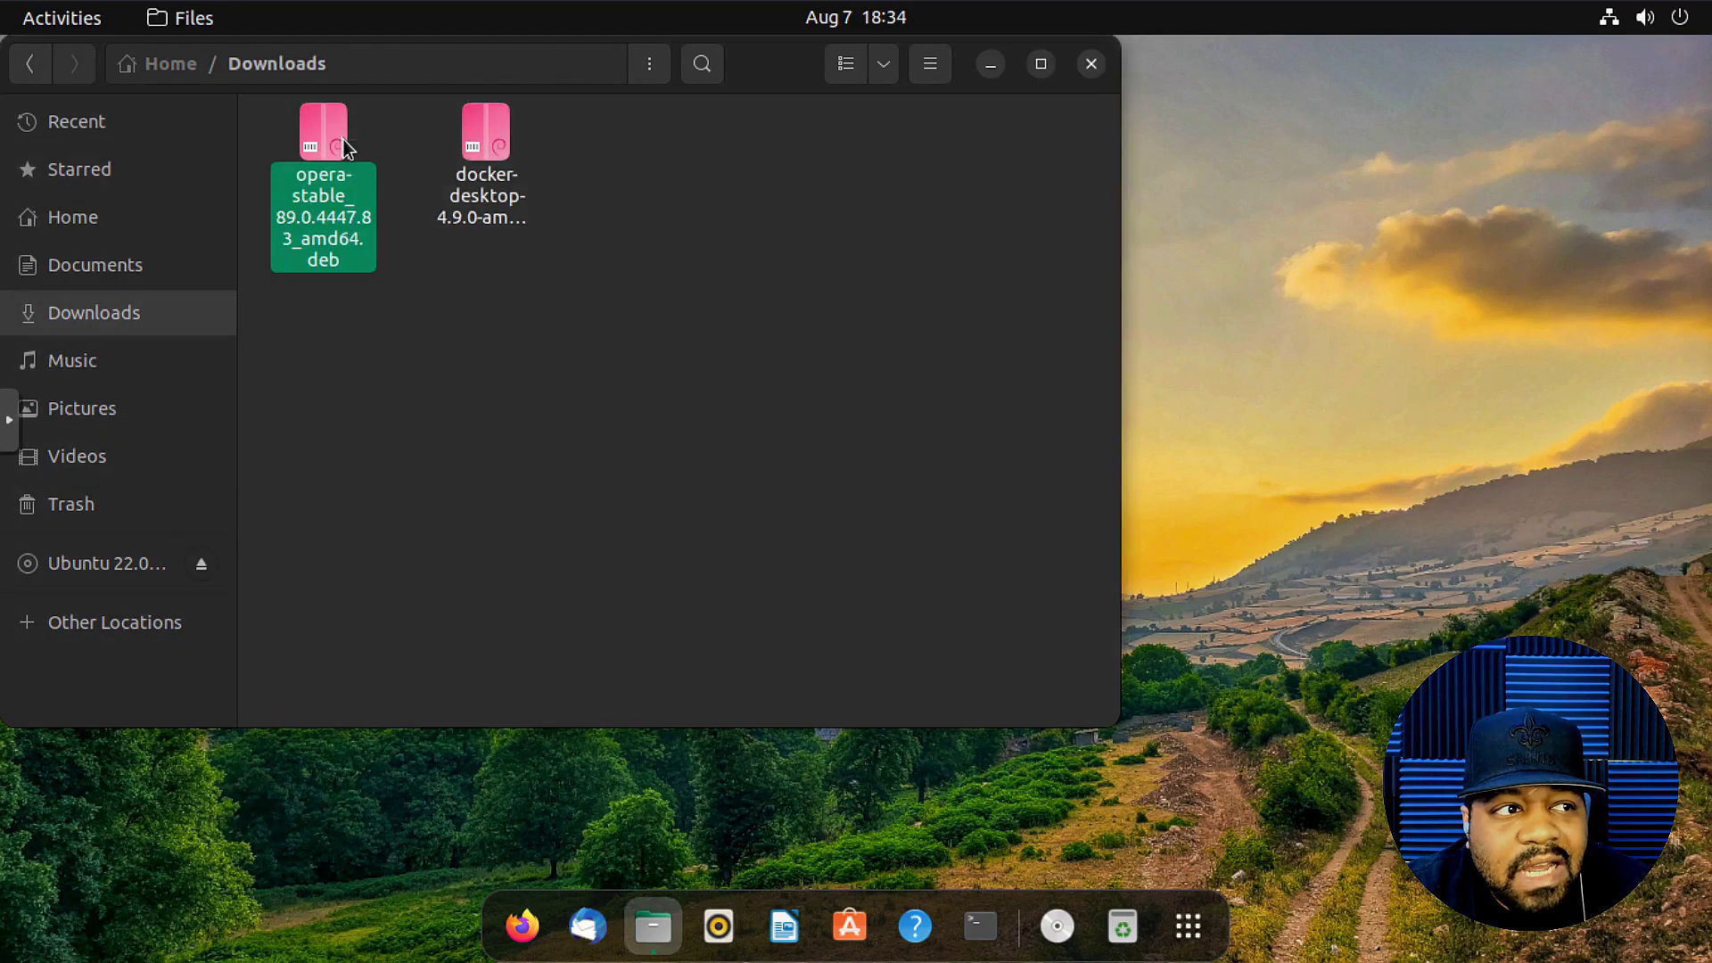
pyautogui.rightClick(344, 140)
pyautogui.click(634, 194)
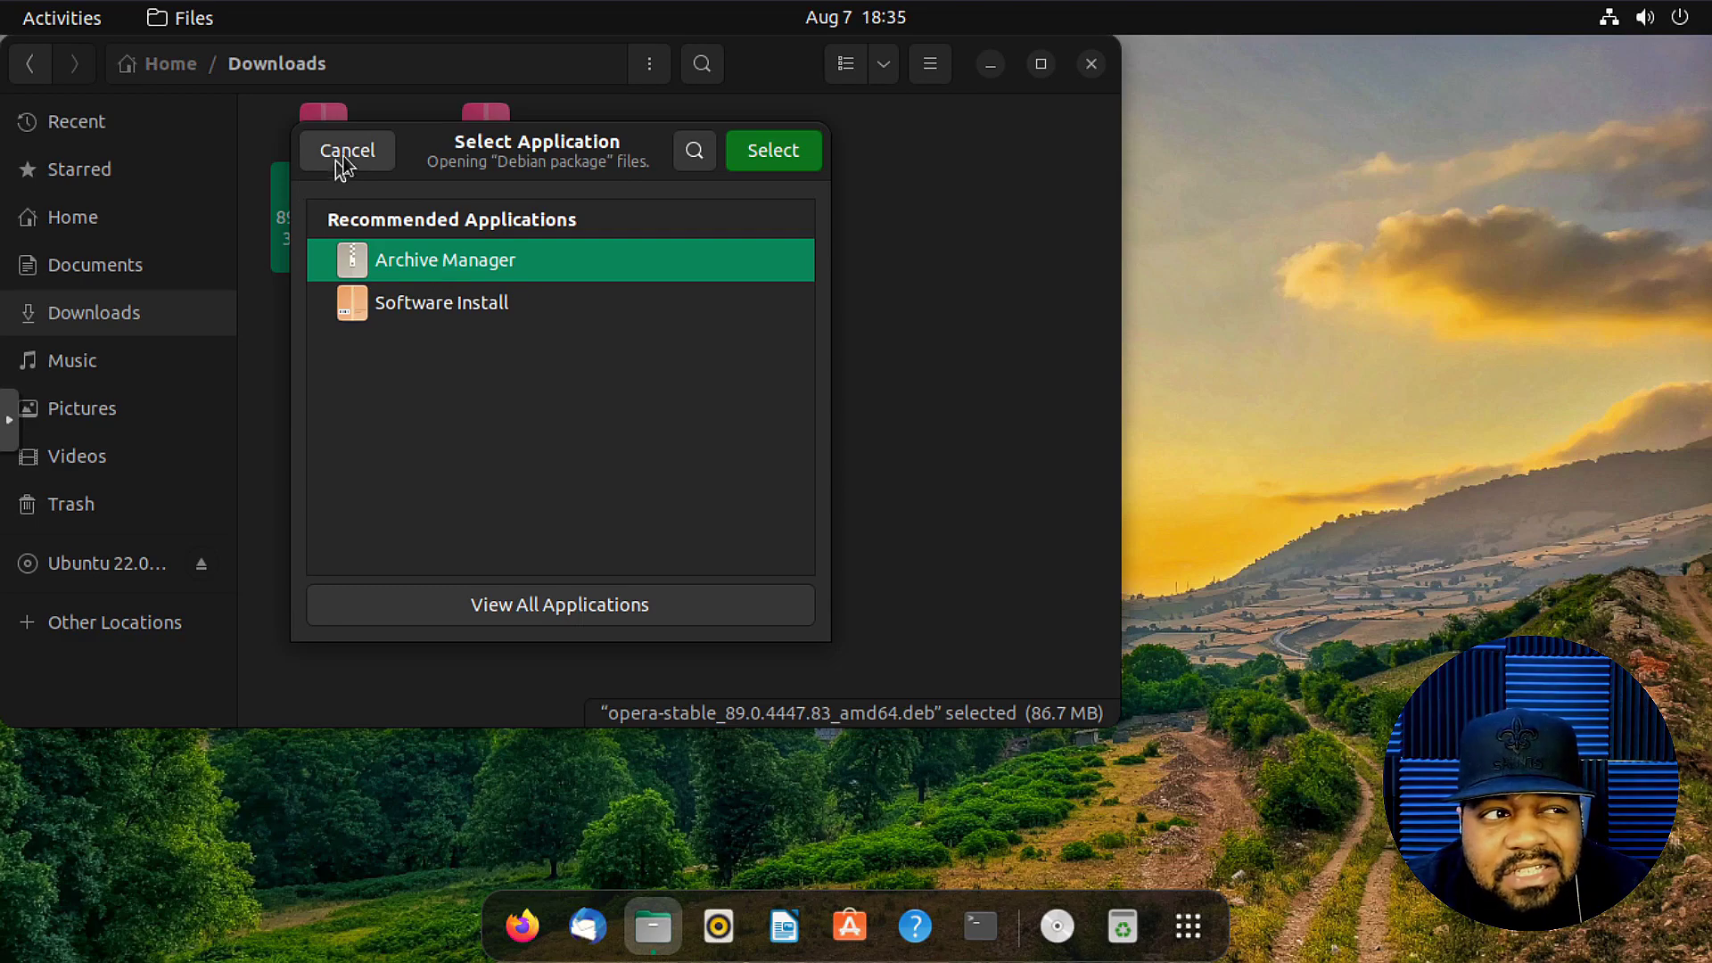
pyautogui.click(531, 304)
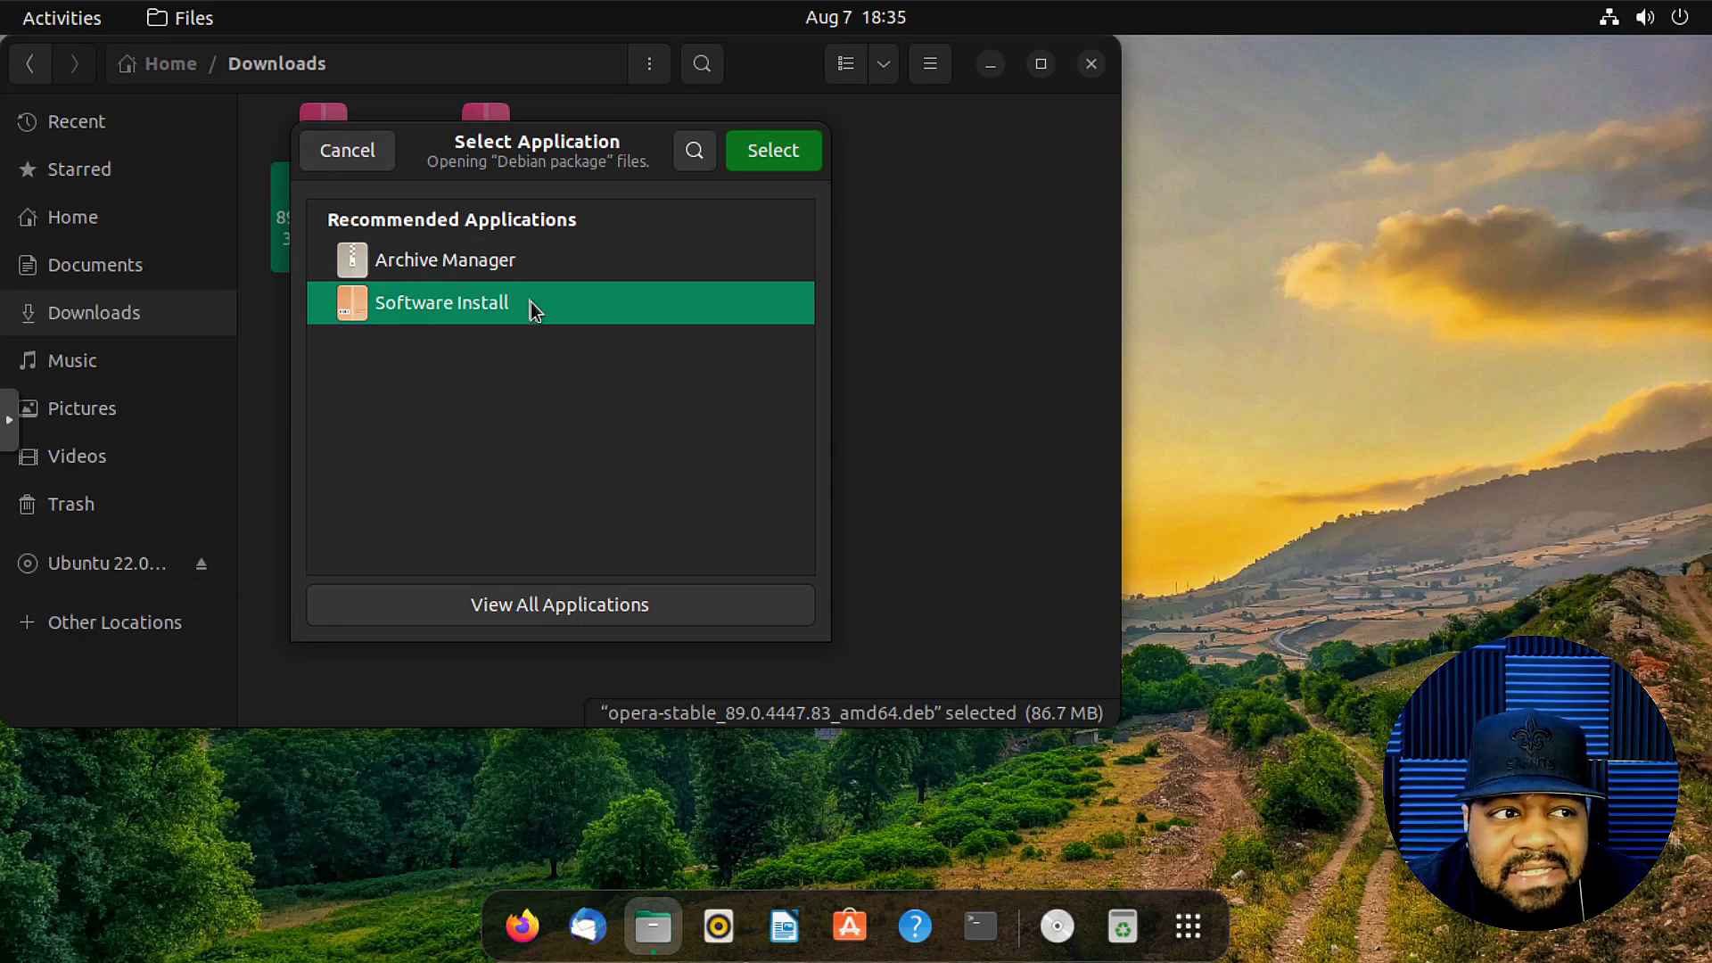
pyautogui.click(345, 151)
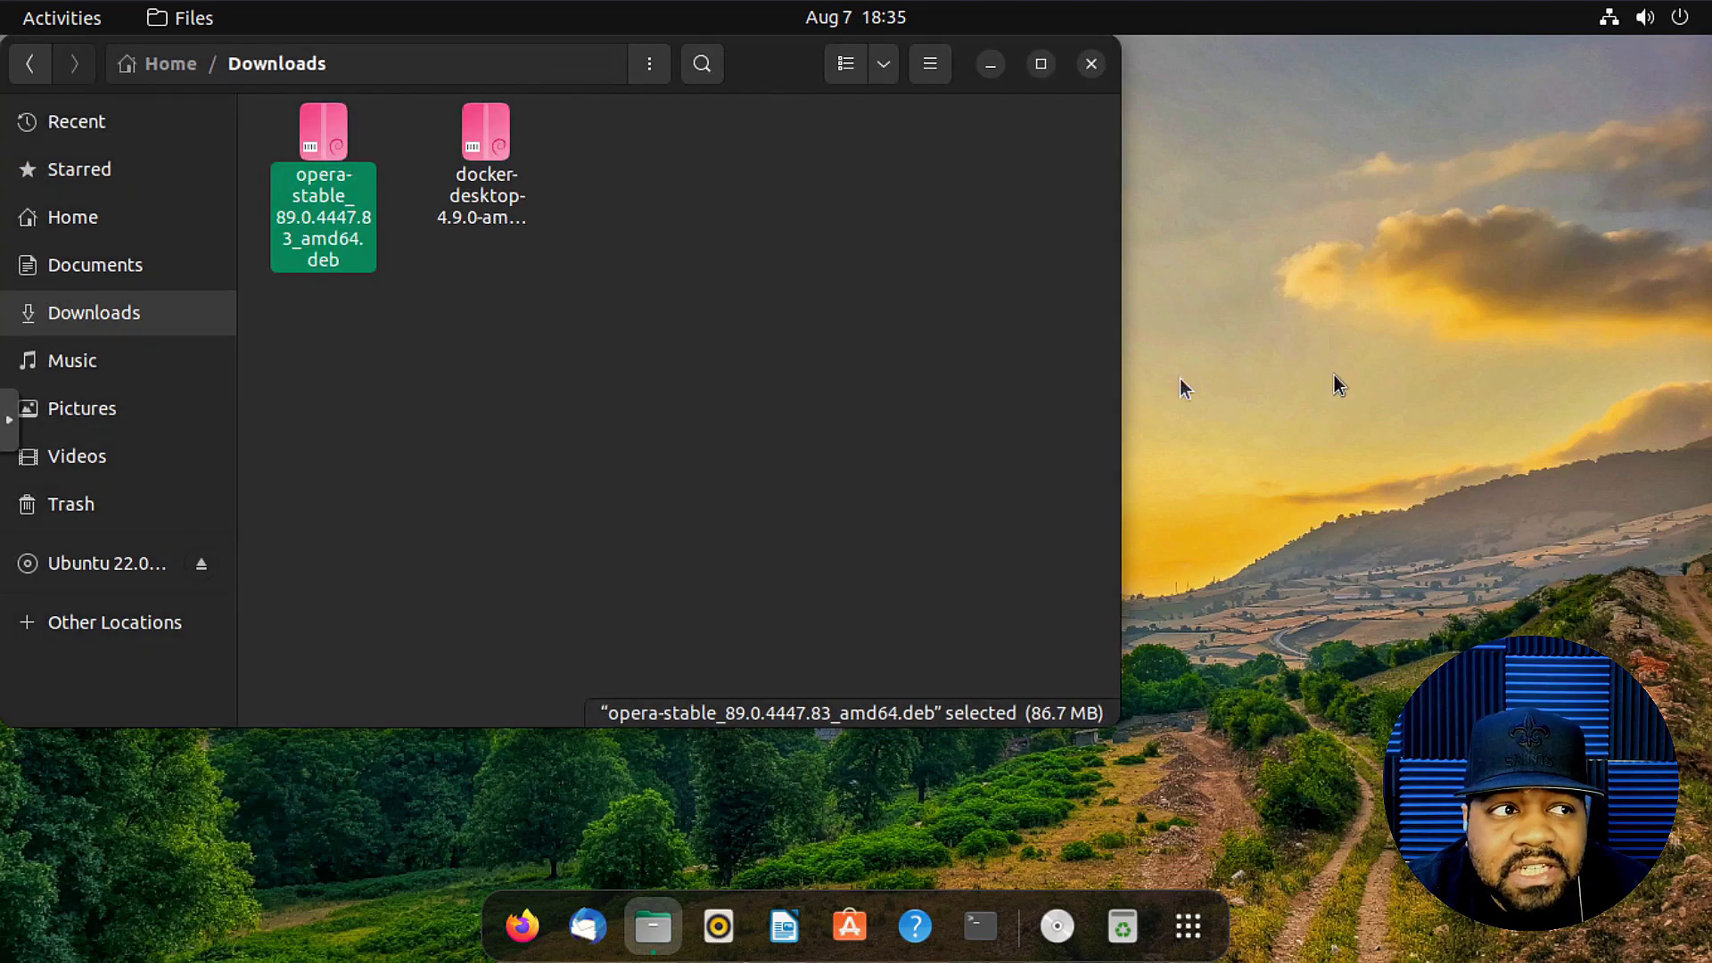
pyautogui.click(988, 941)
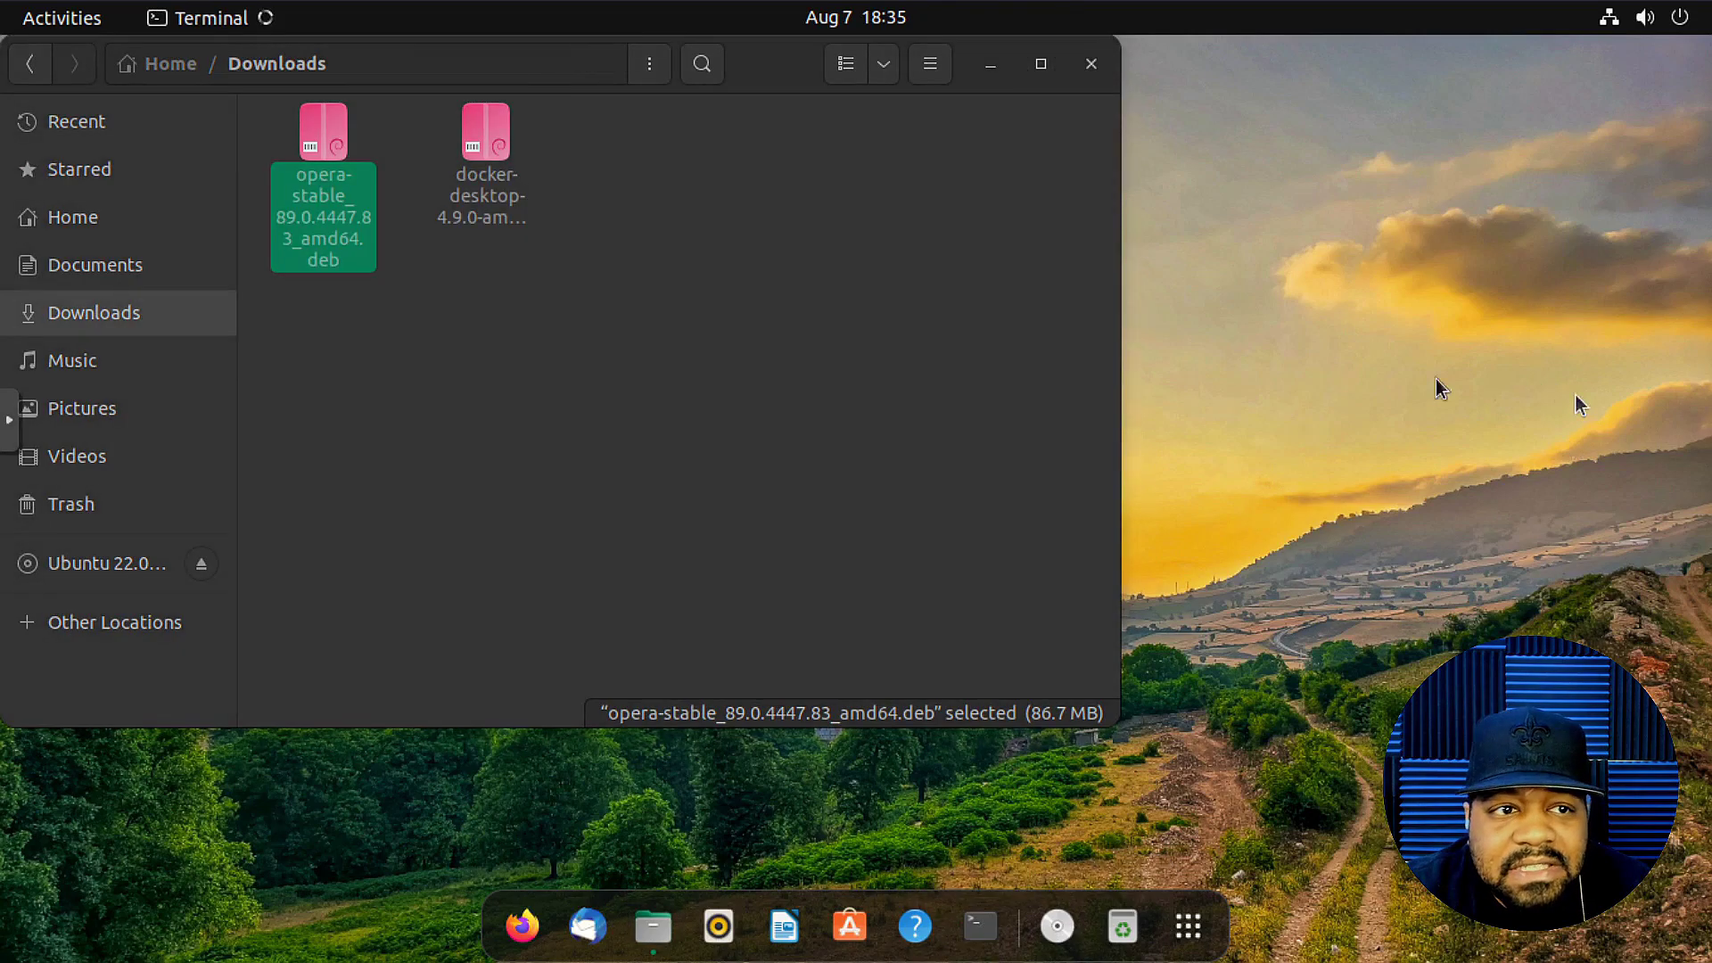
# Reposition the terminal window and enlarge its text size three times.
pyautogui.moveTo(413, 130); pyautogui.dragTo(711, 245)
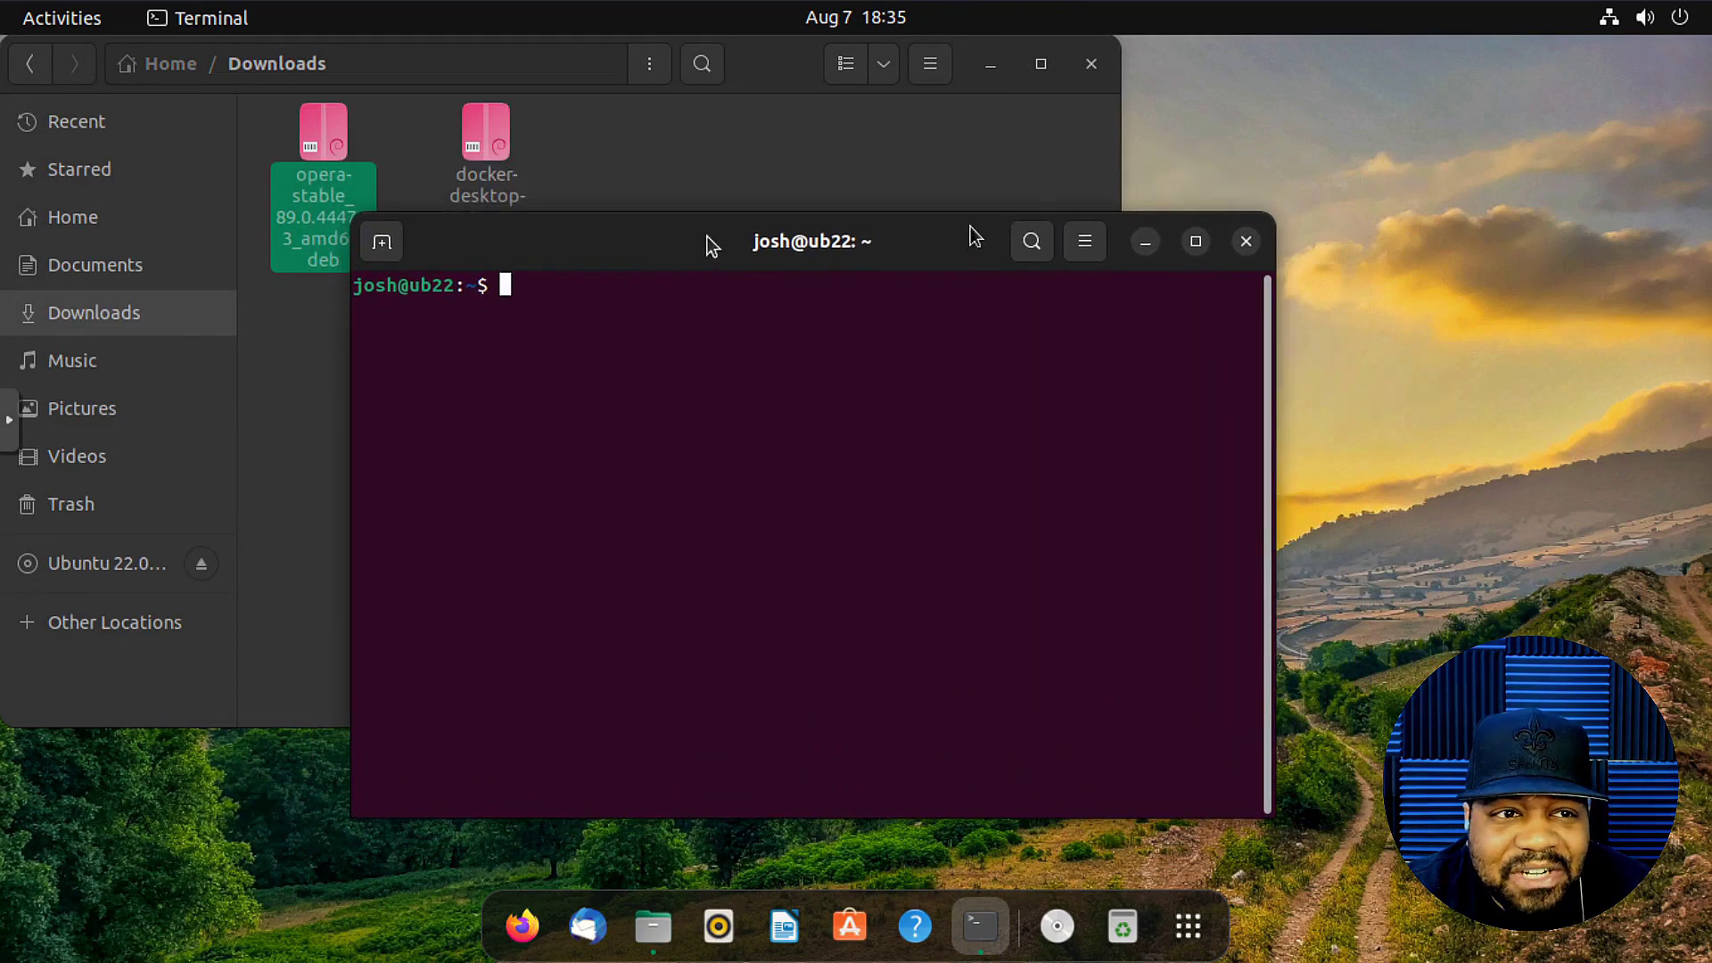
pyautogui.click(1084, 241)
pyautogui.click(1169, 326)
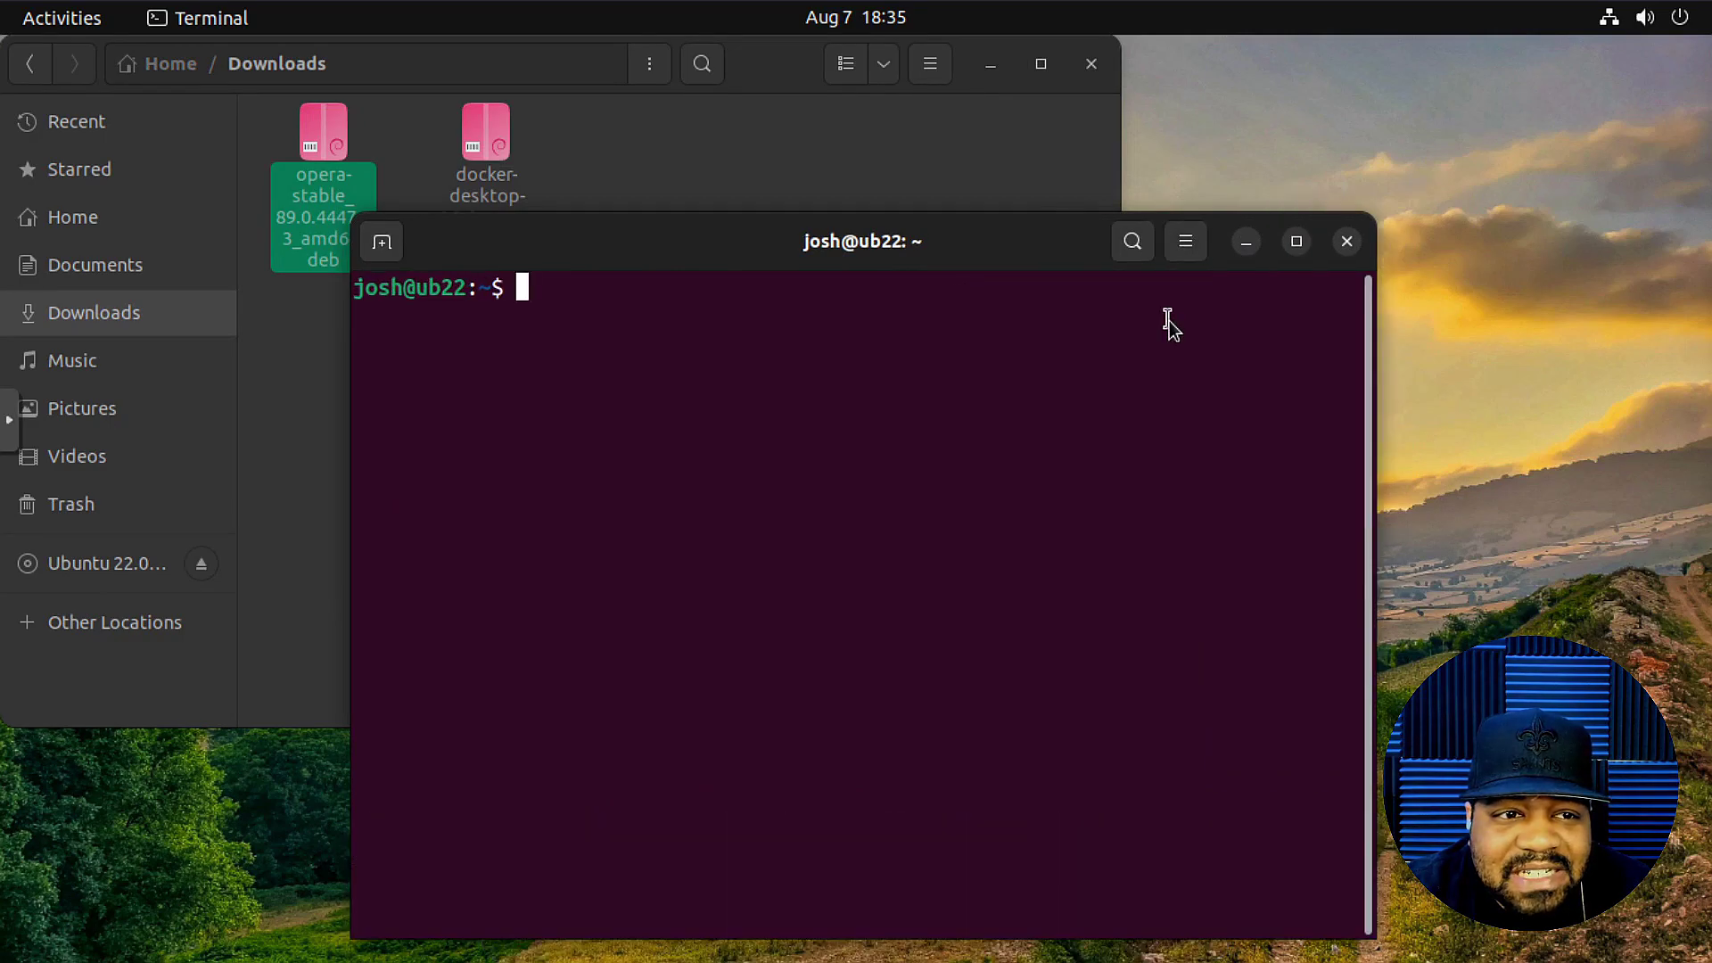
pyautogui.click(1186, 237)
pyautogui.click(1260, 323)
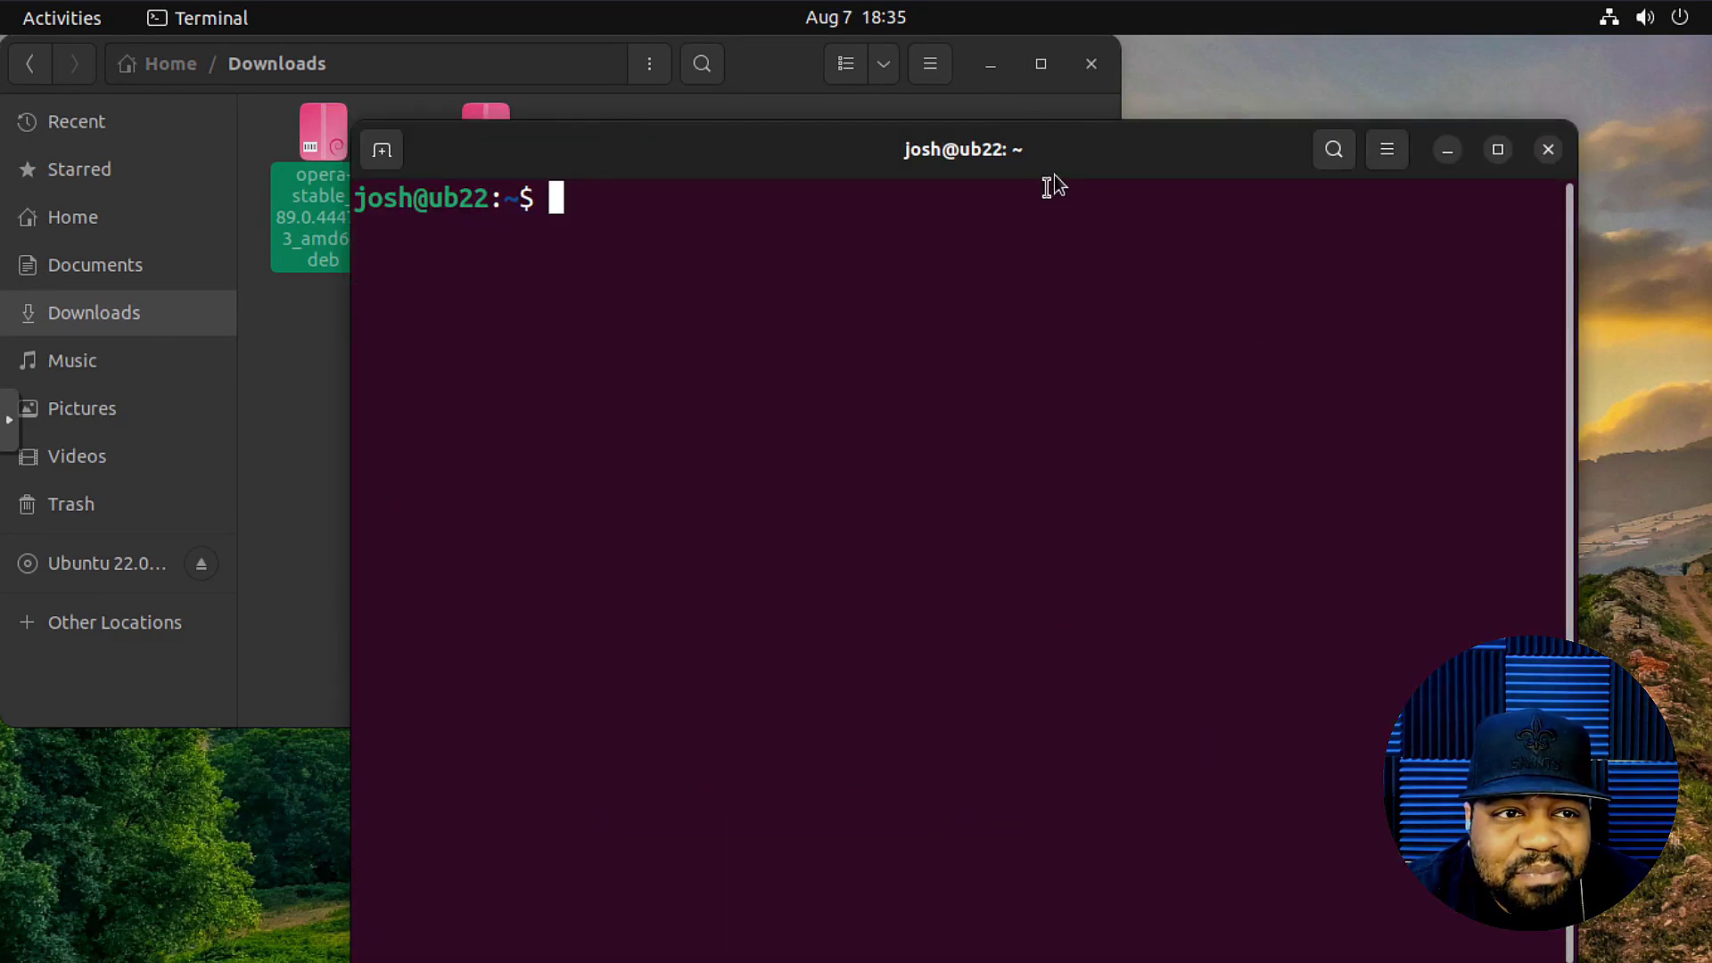
pyautogui.moveTo(1057, 168); pyautogui.dragTo(1046, 126)
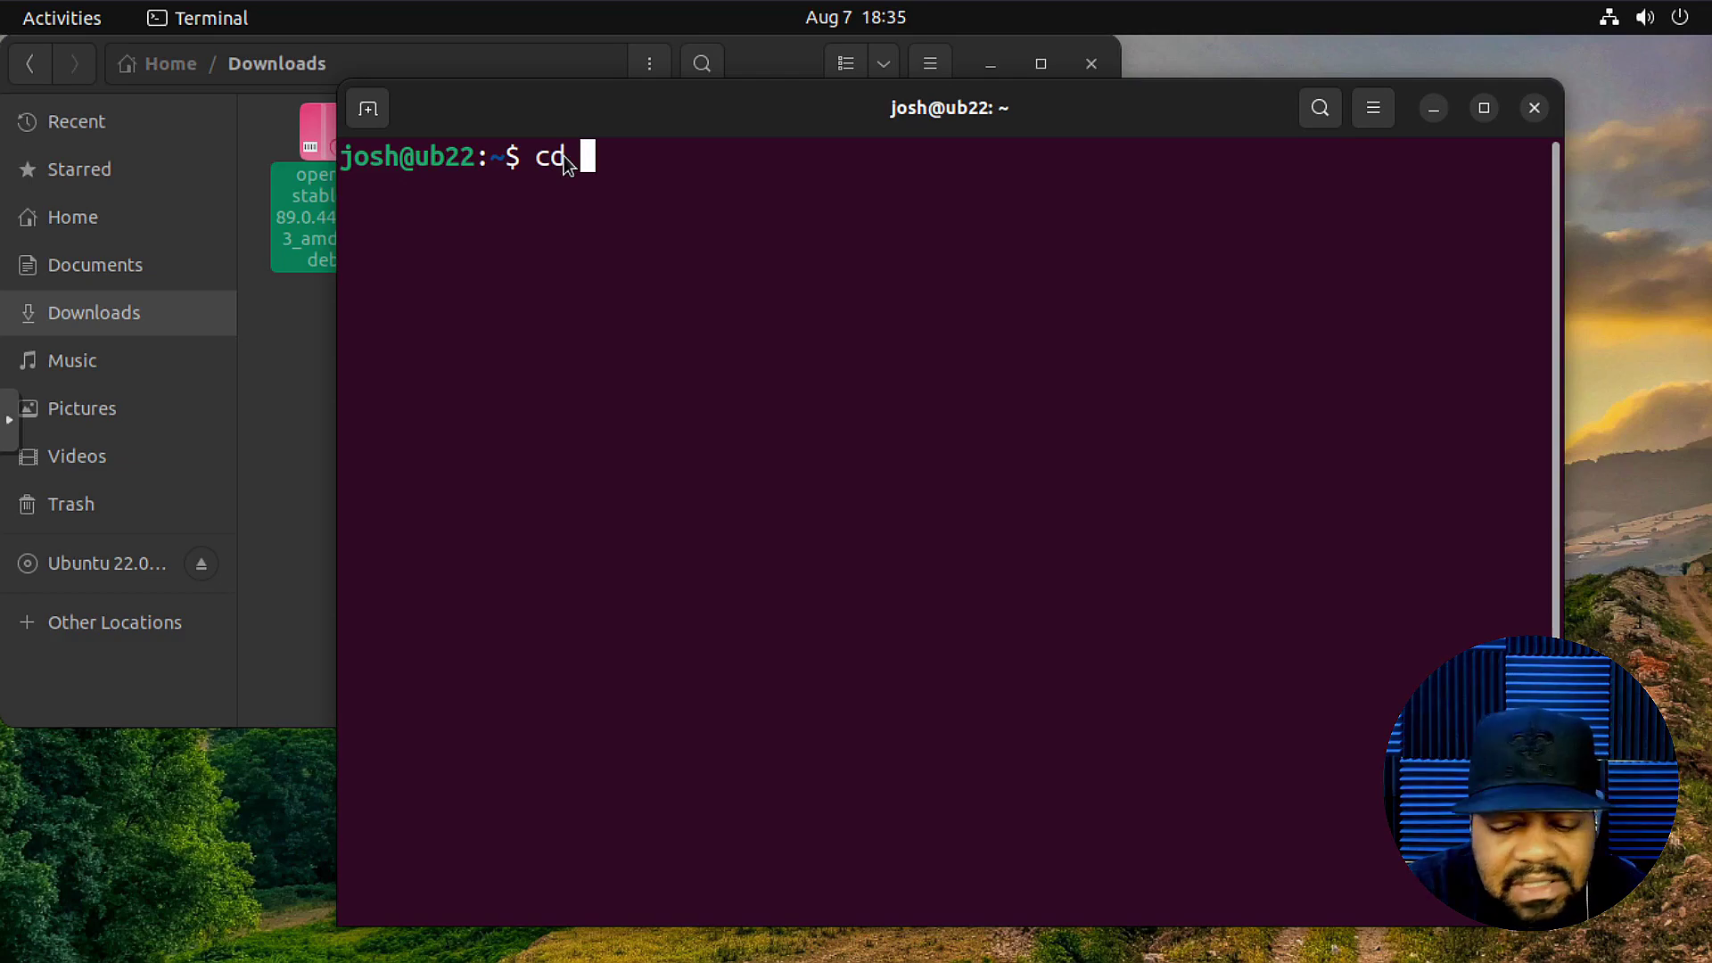
# Change into the Downloads folder and list its files.
pyautogui.write('cd ')
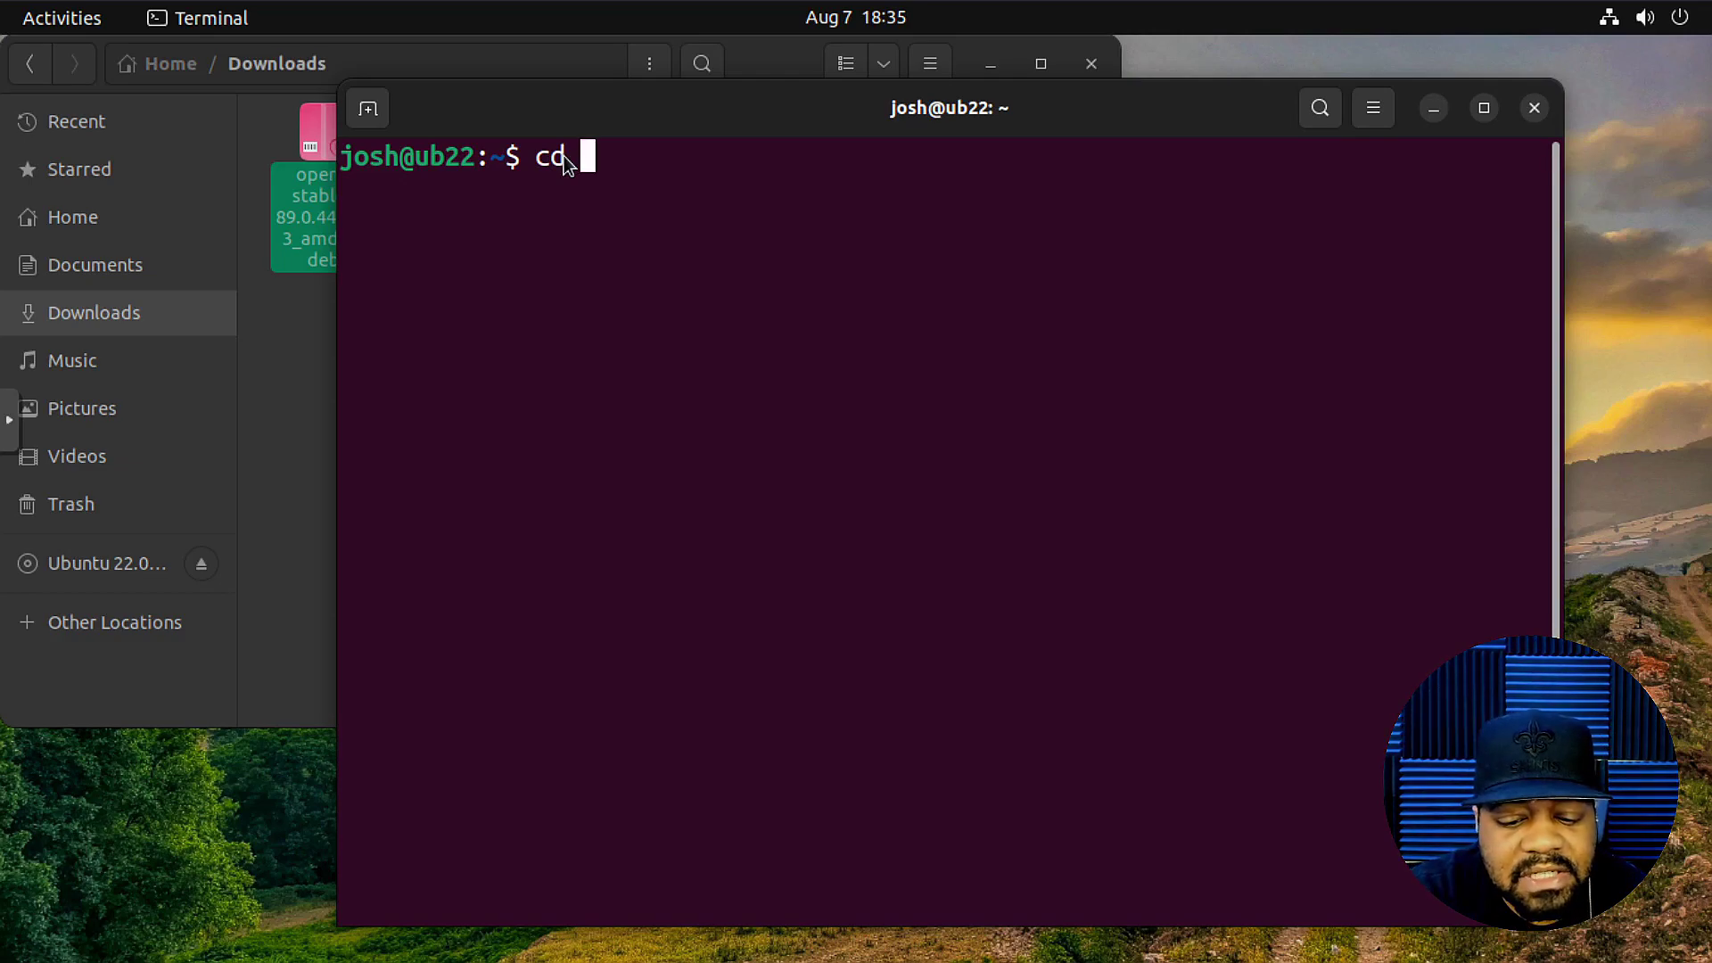
pyautogui.write('Dow')
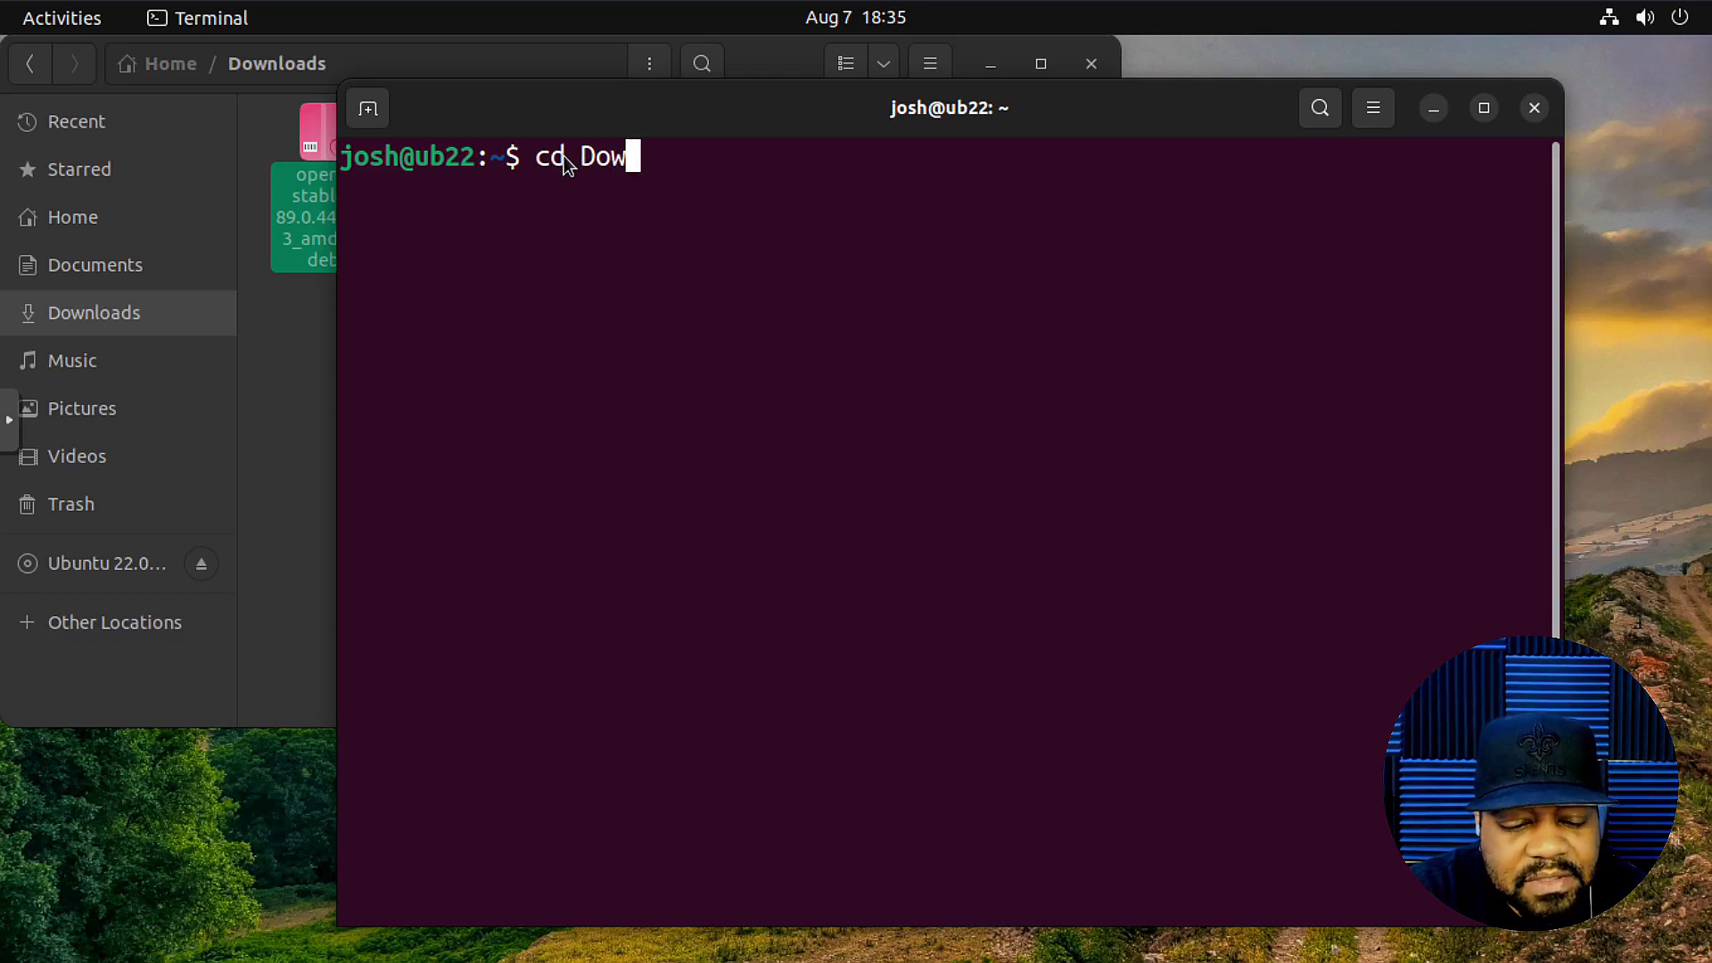
pyautogui.press('Tab')
pyautogui.press('Return')
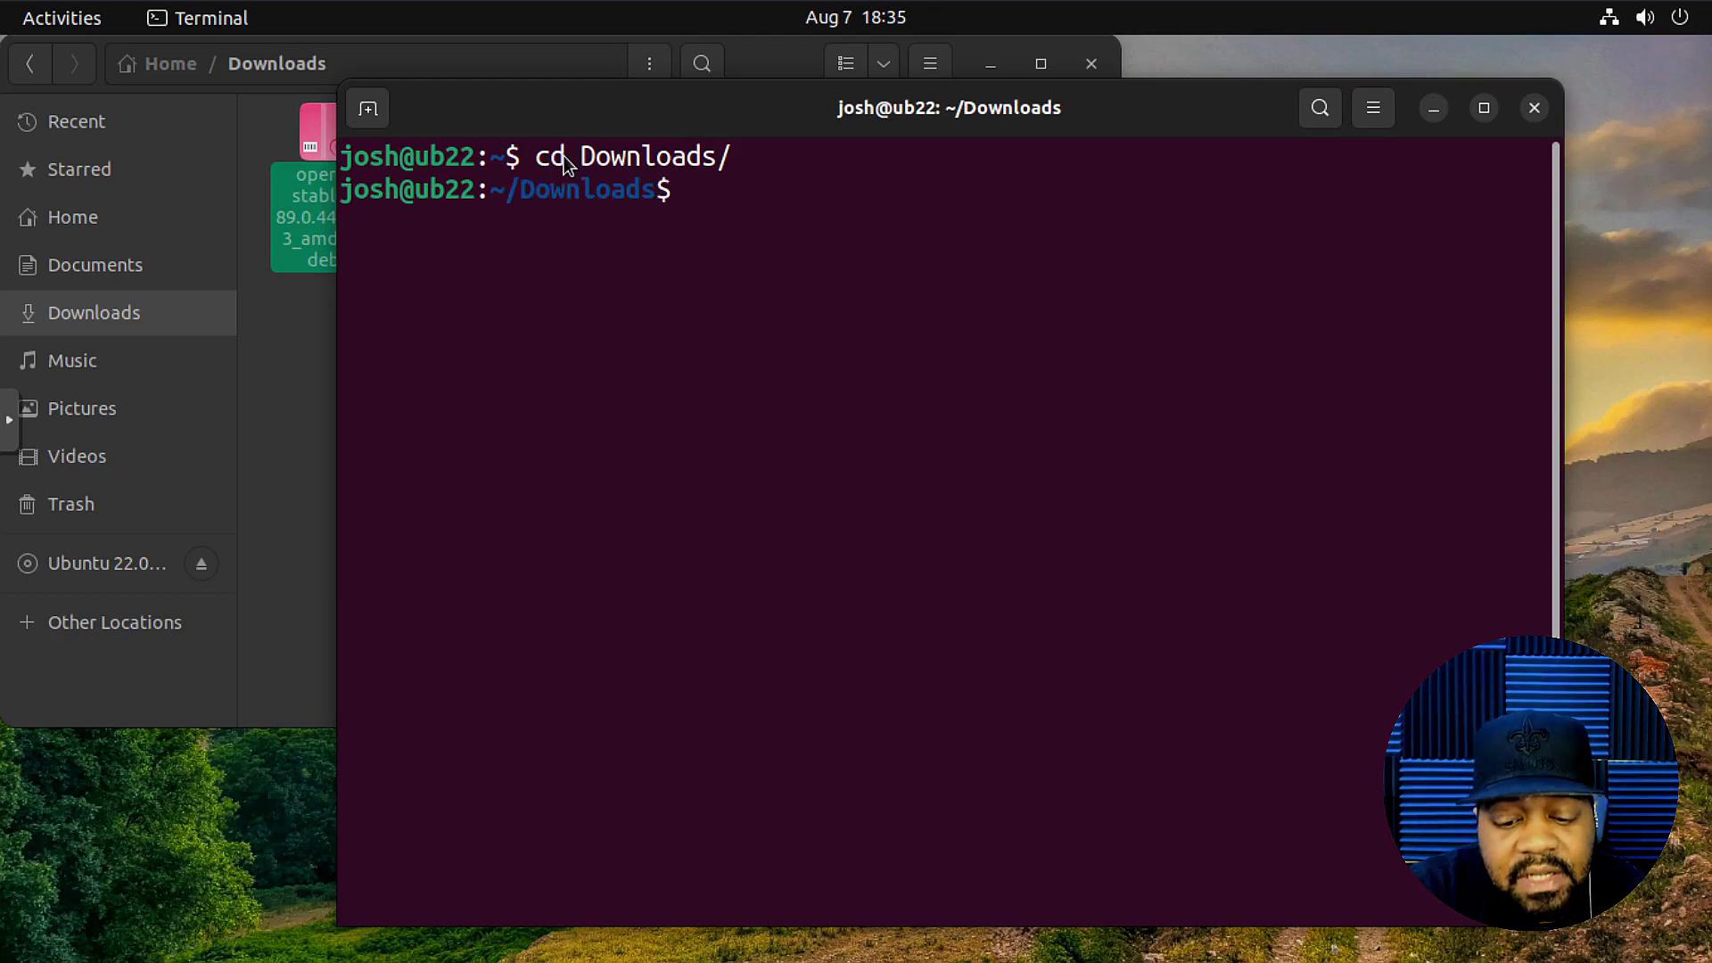
pyautogui.write('ls')
pyautogui.press('Return')
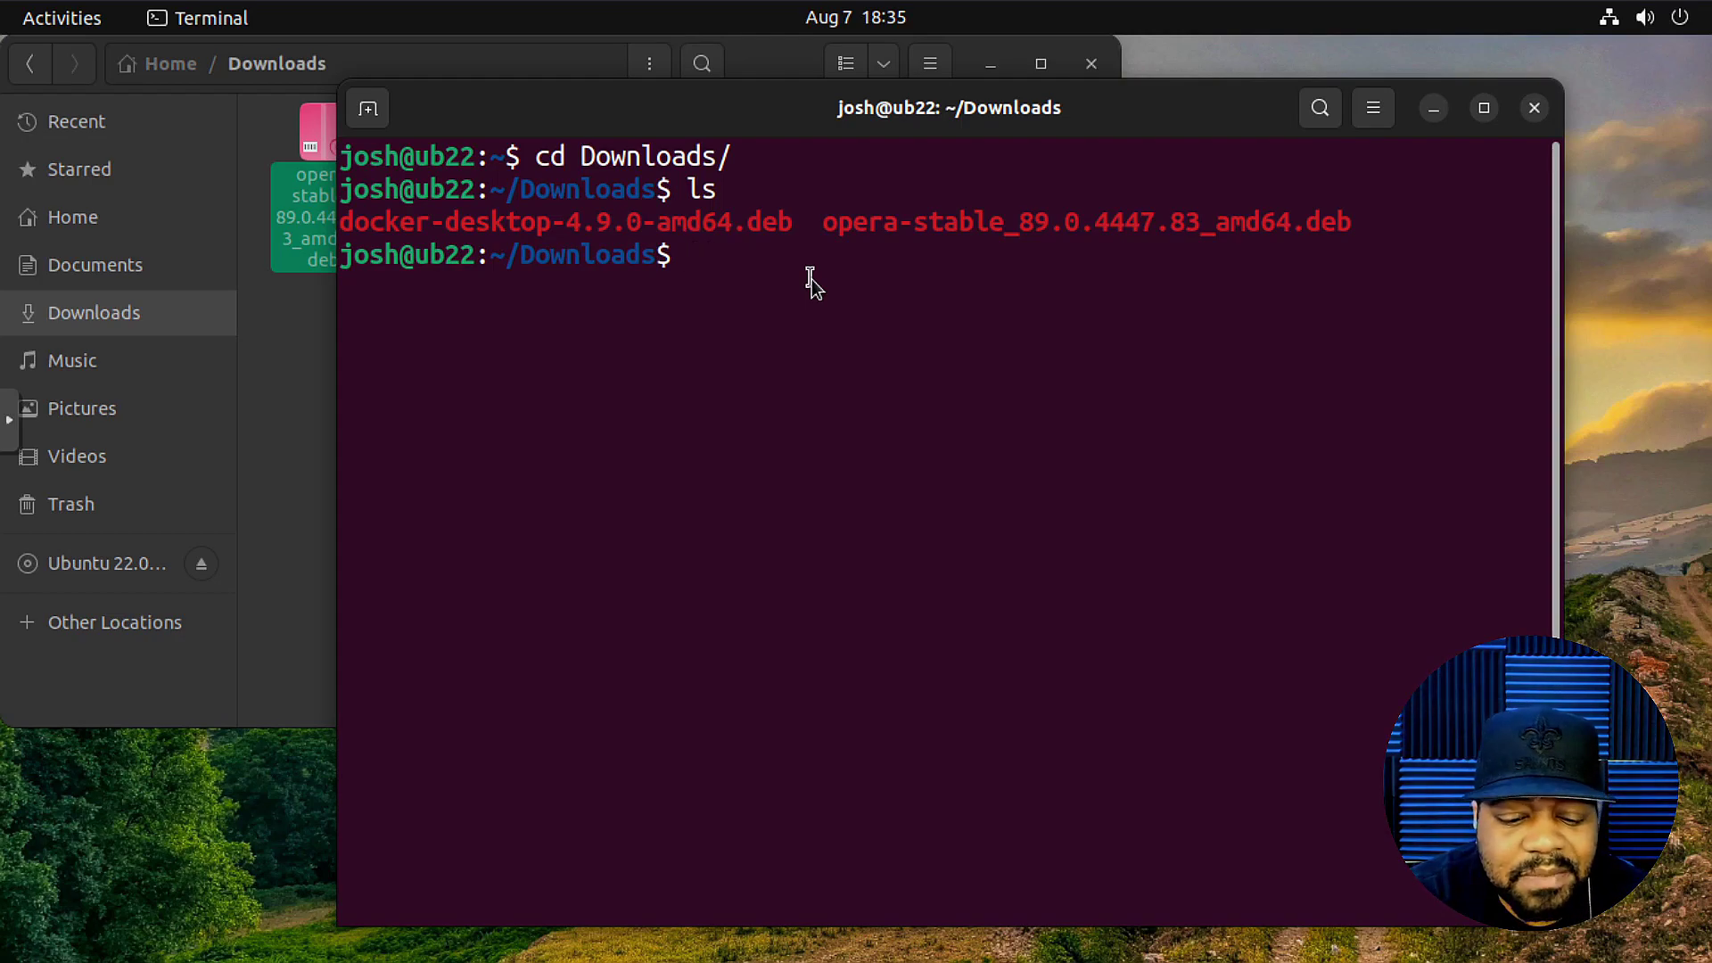
# Run sudo dpkg -i ./opera-stable_89.0.4447.83_amd64.deb to install Opera.
pyautogui.write('sudo dp')
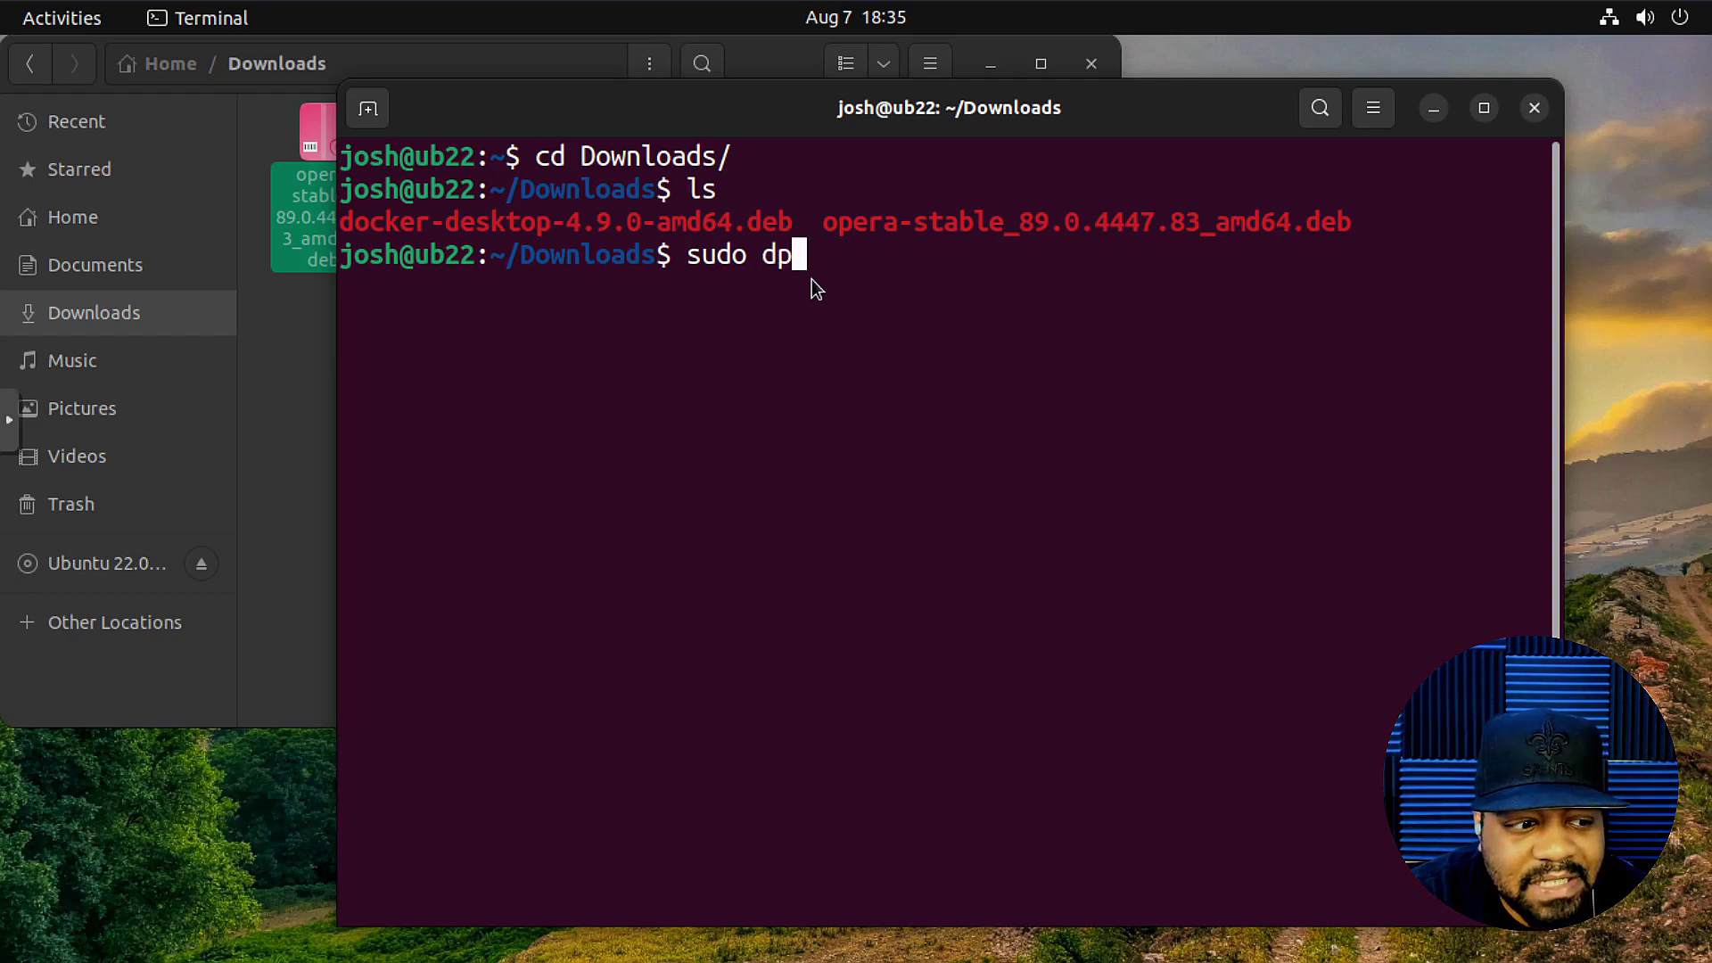
pyautogui.write('kg ')
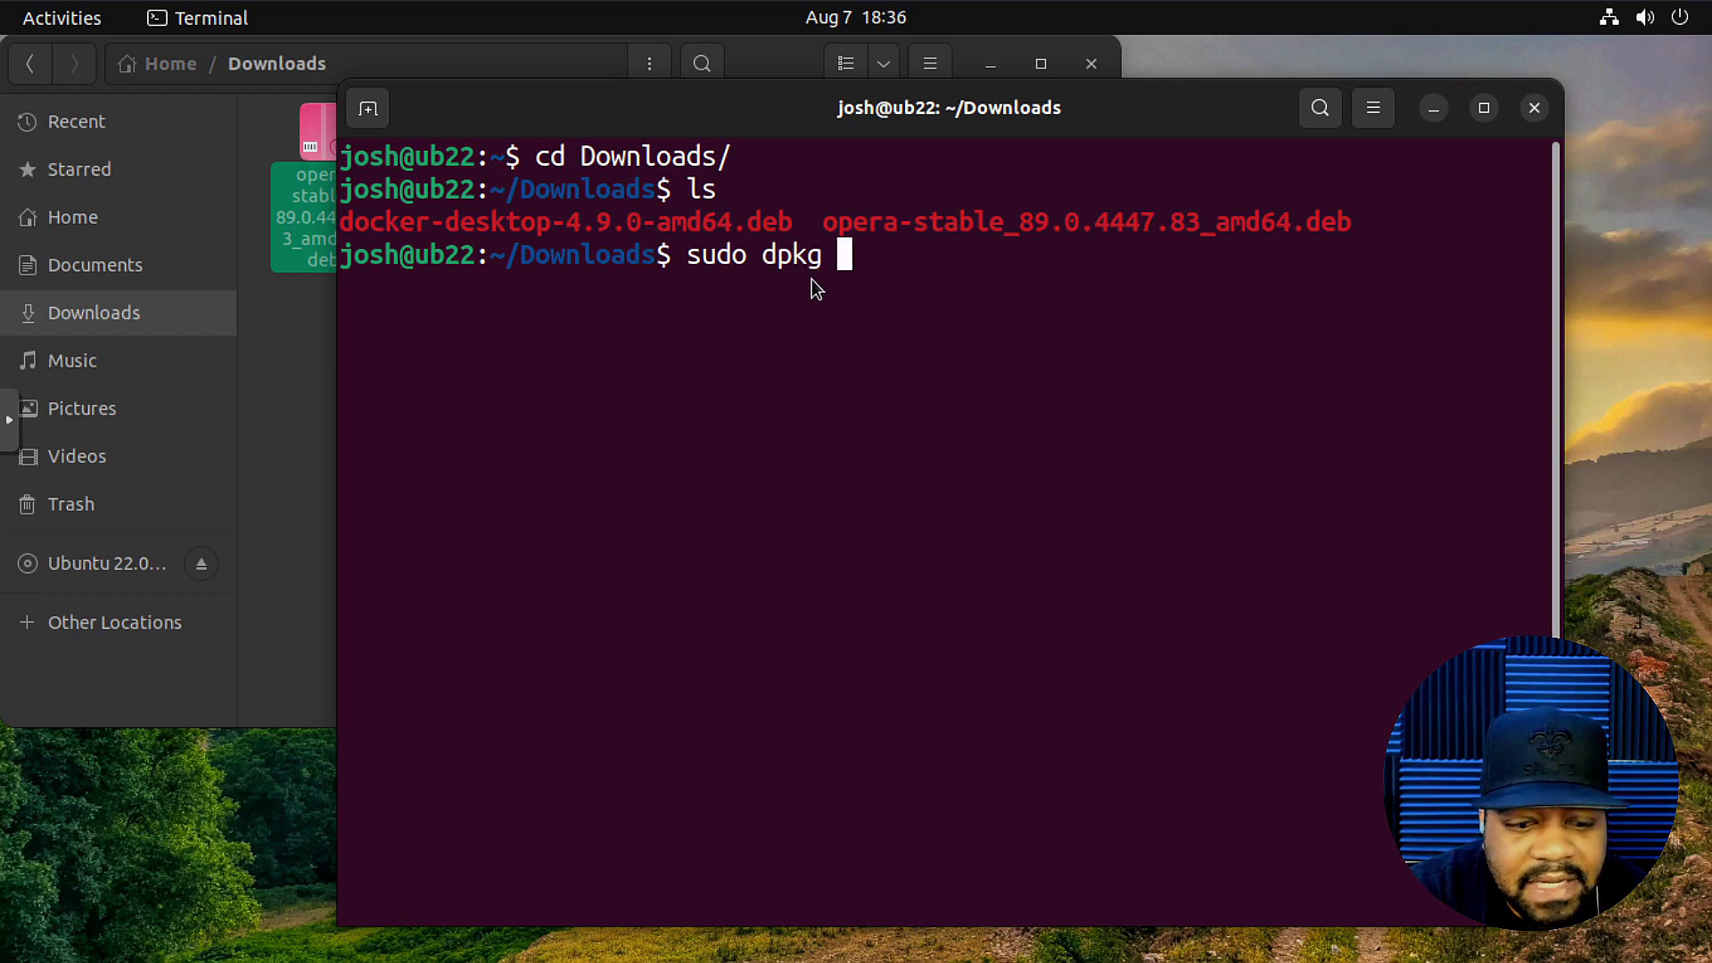
pyautogui.write('-i')
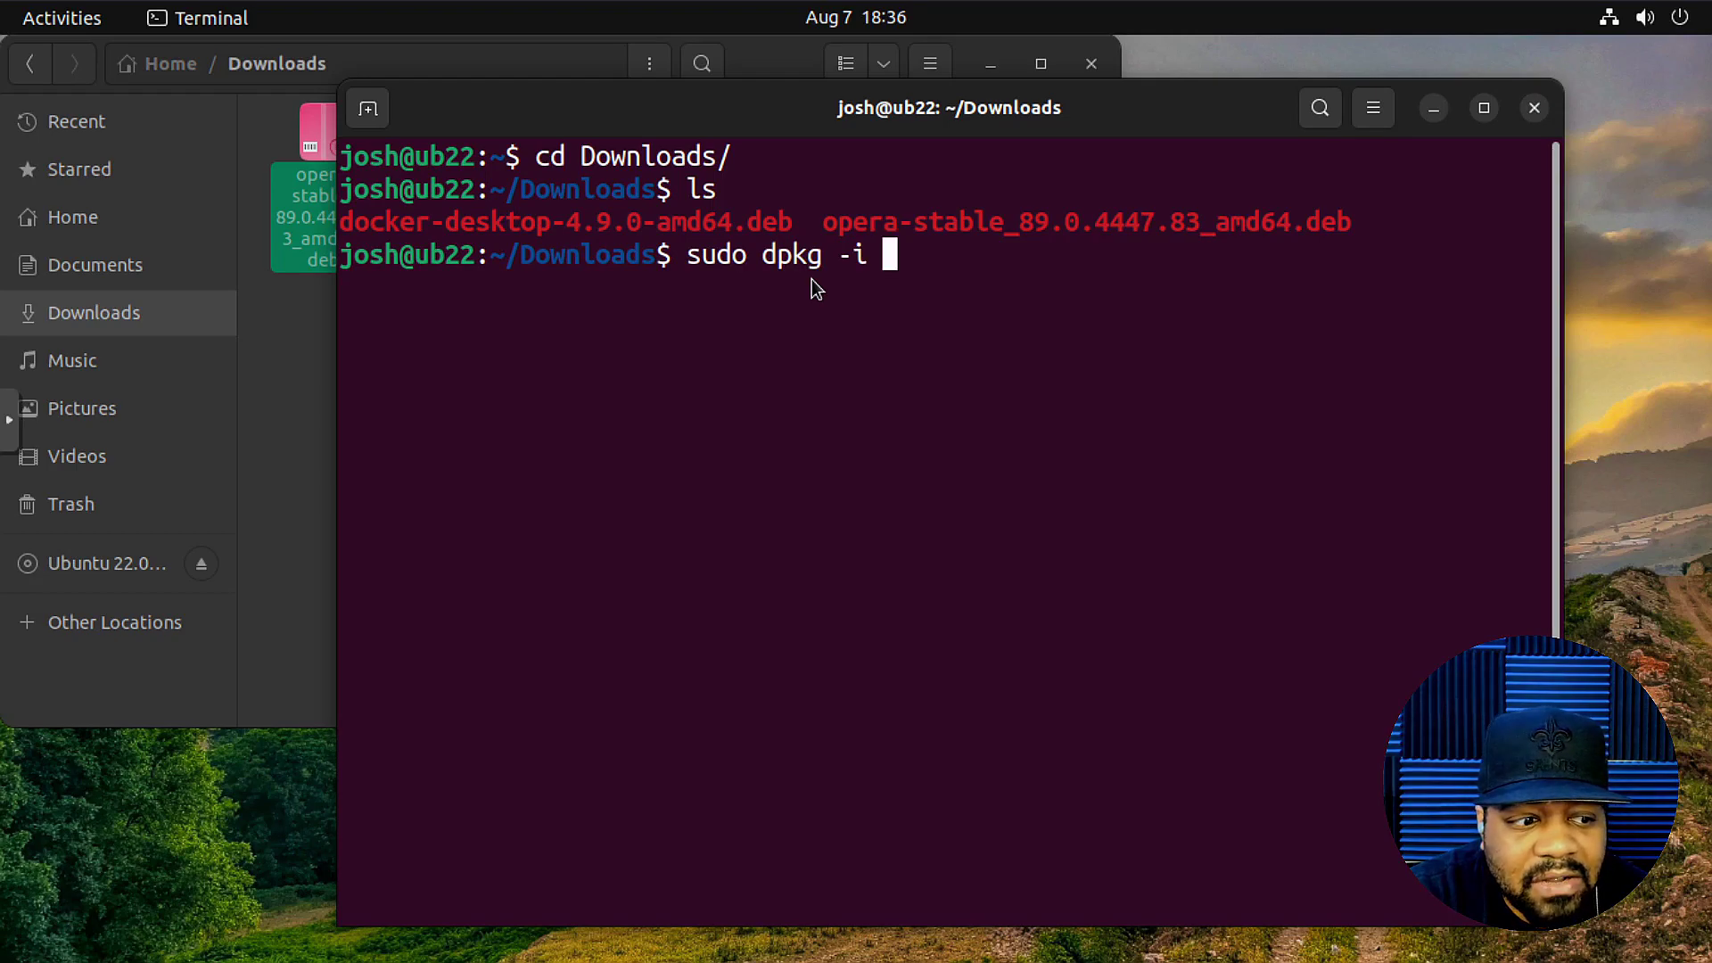
pyautogui.write(' ./')
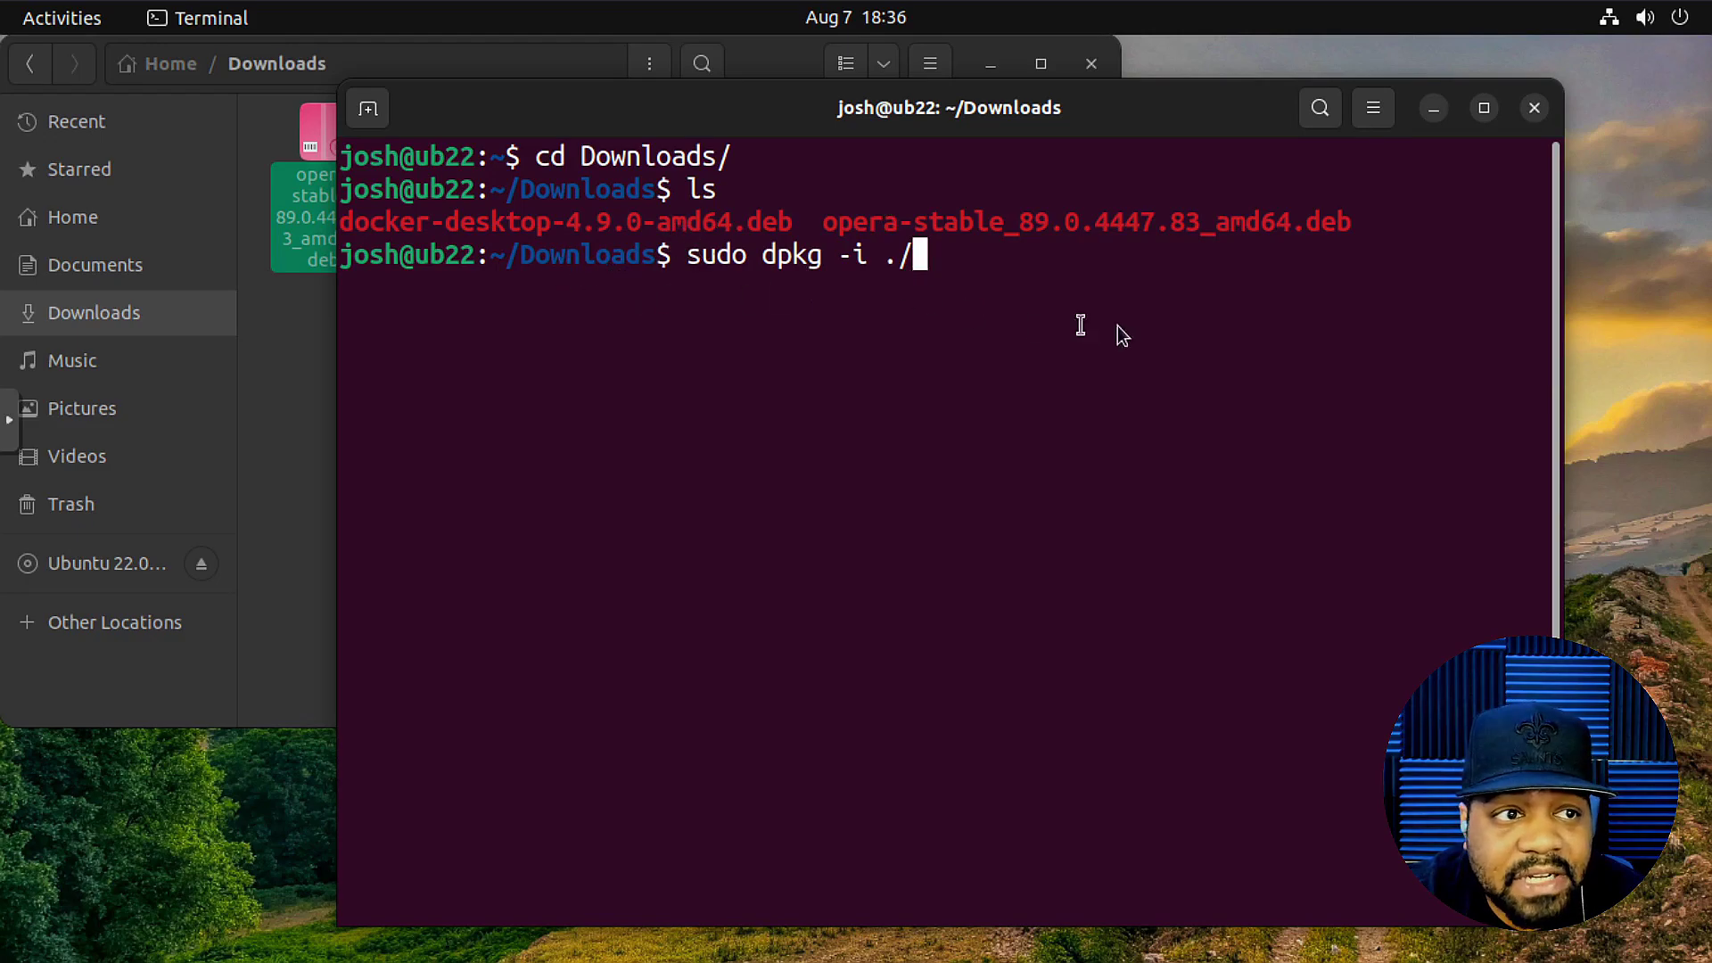
pyautogui.write('ope')
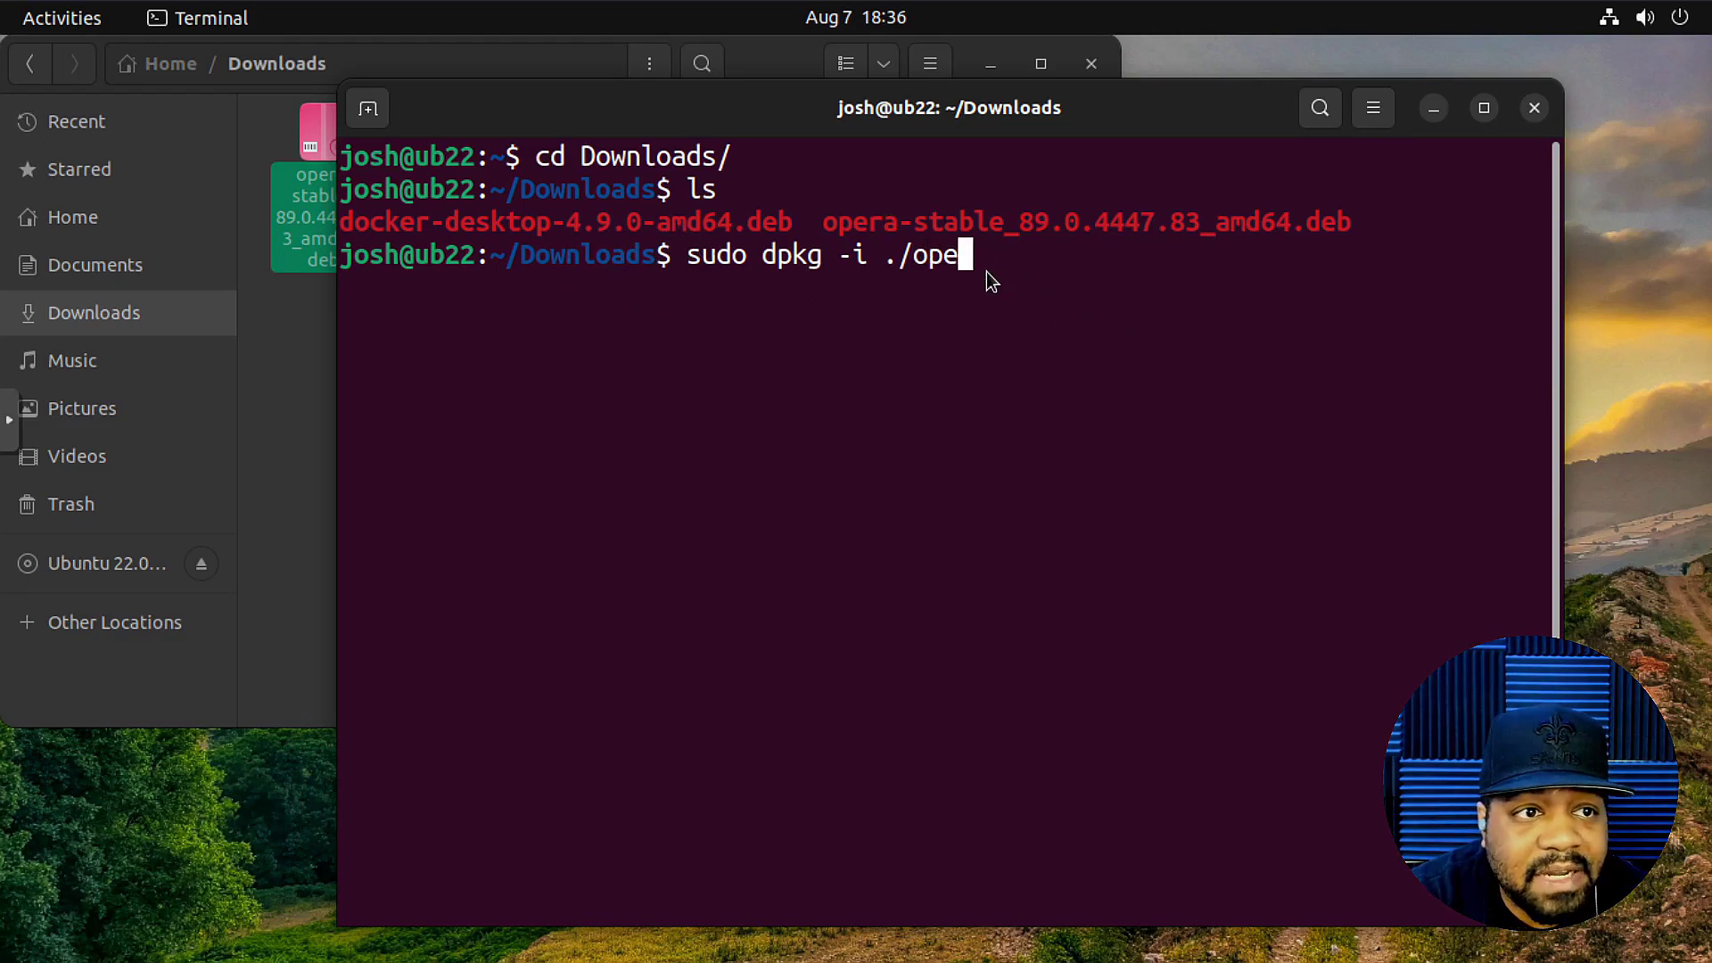
pyautogui.press('Tab')
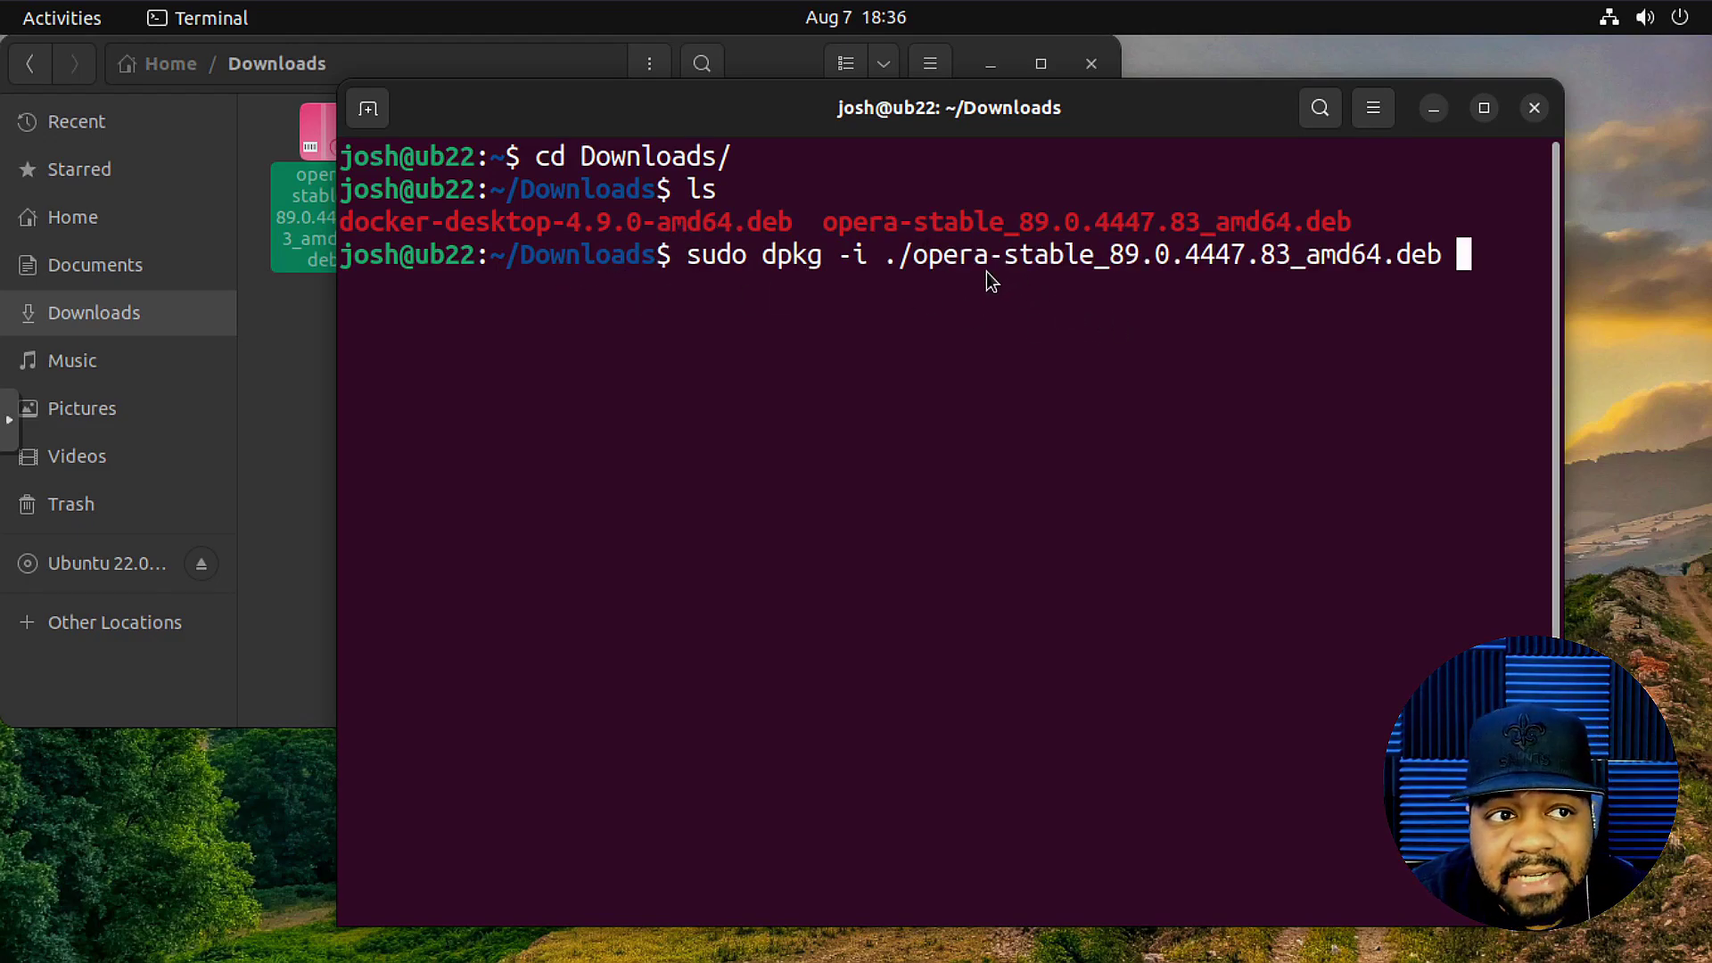
pyautogui.press('Return')
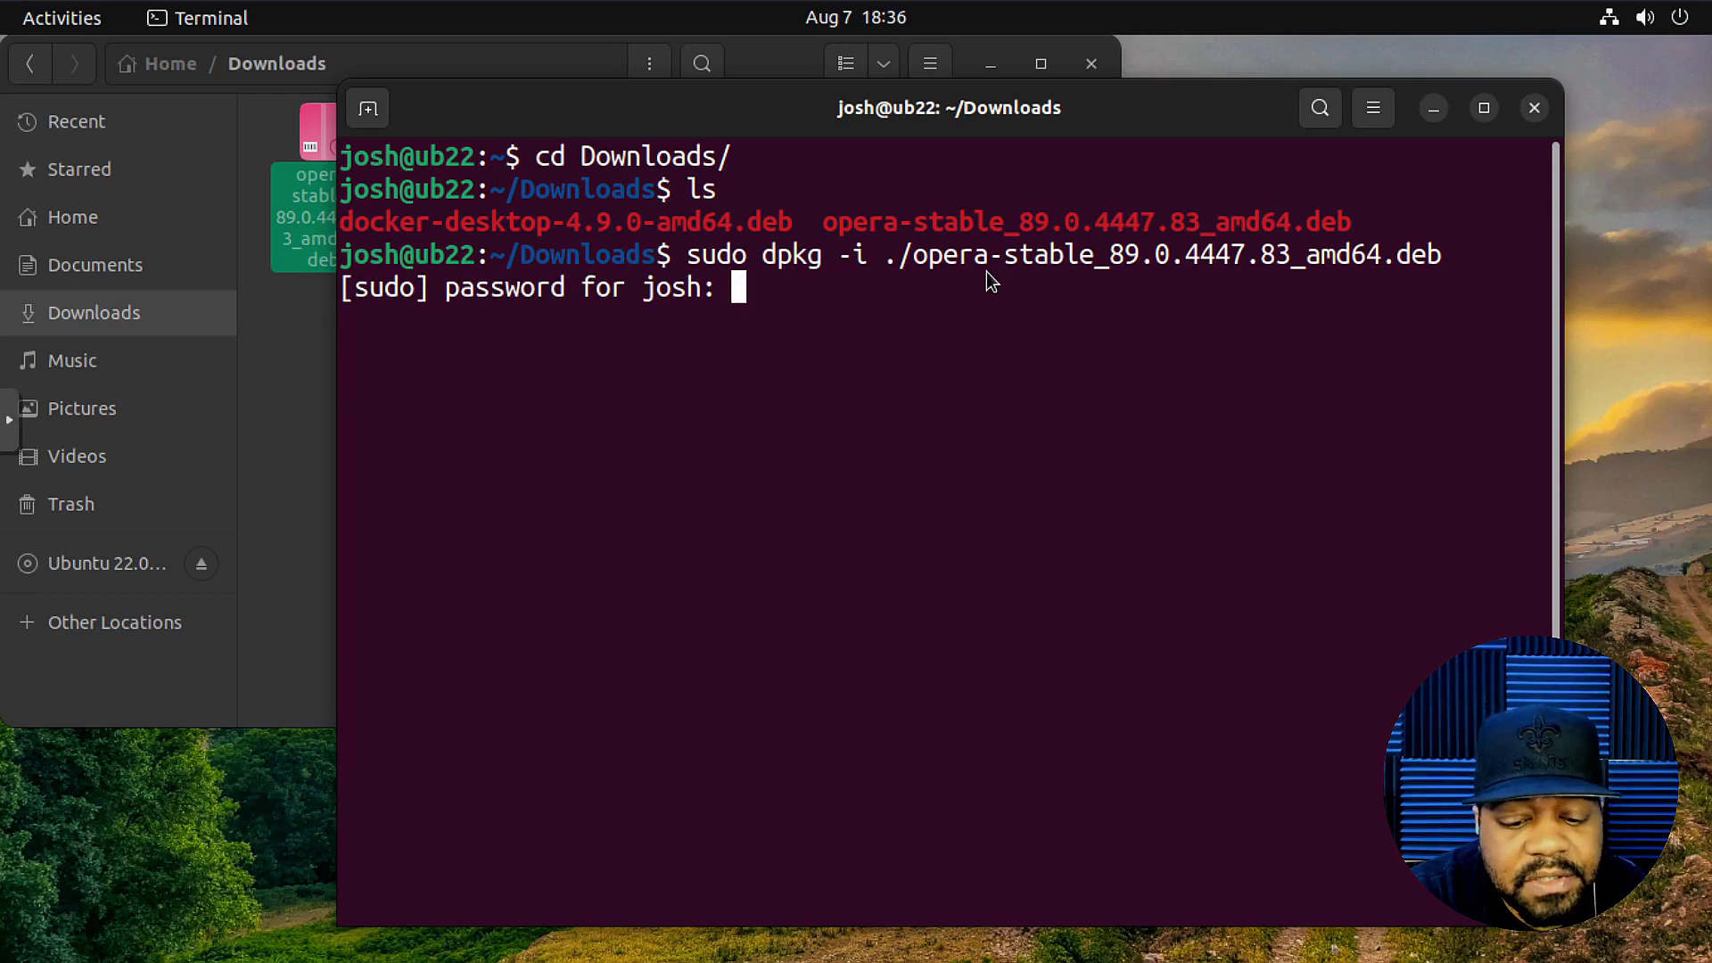
# Enter the sudo password so dpkg unpacks the opera-stable package.
pyautogui.press('Return')
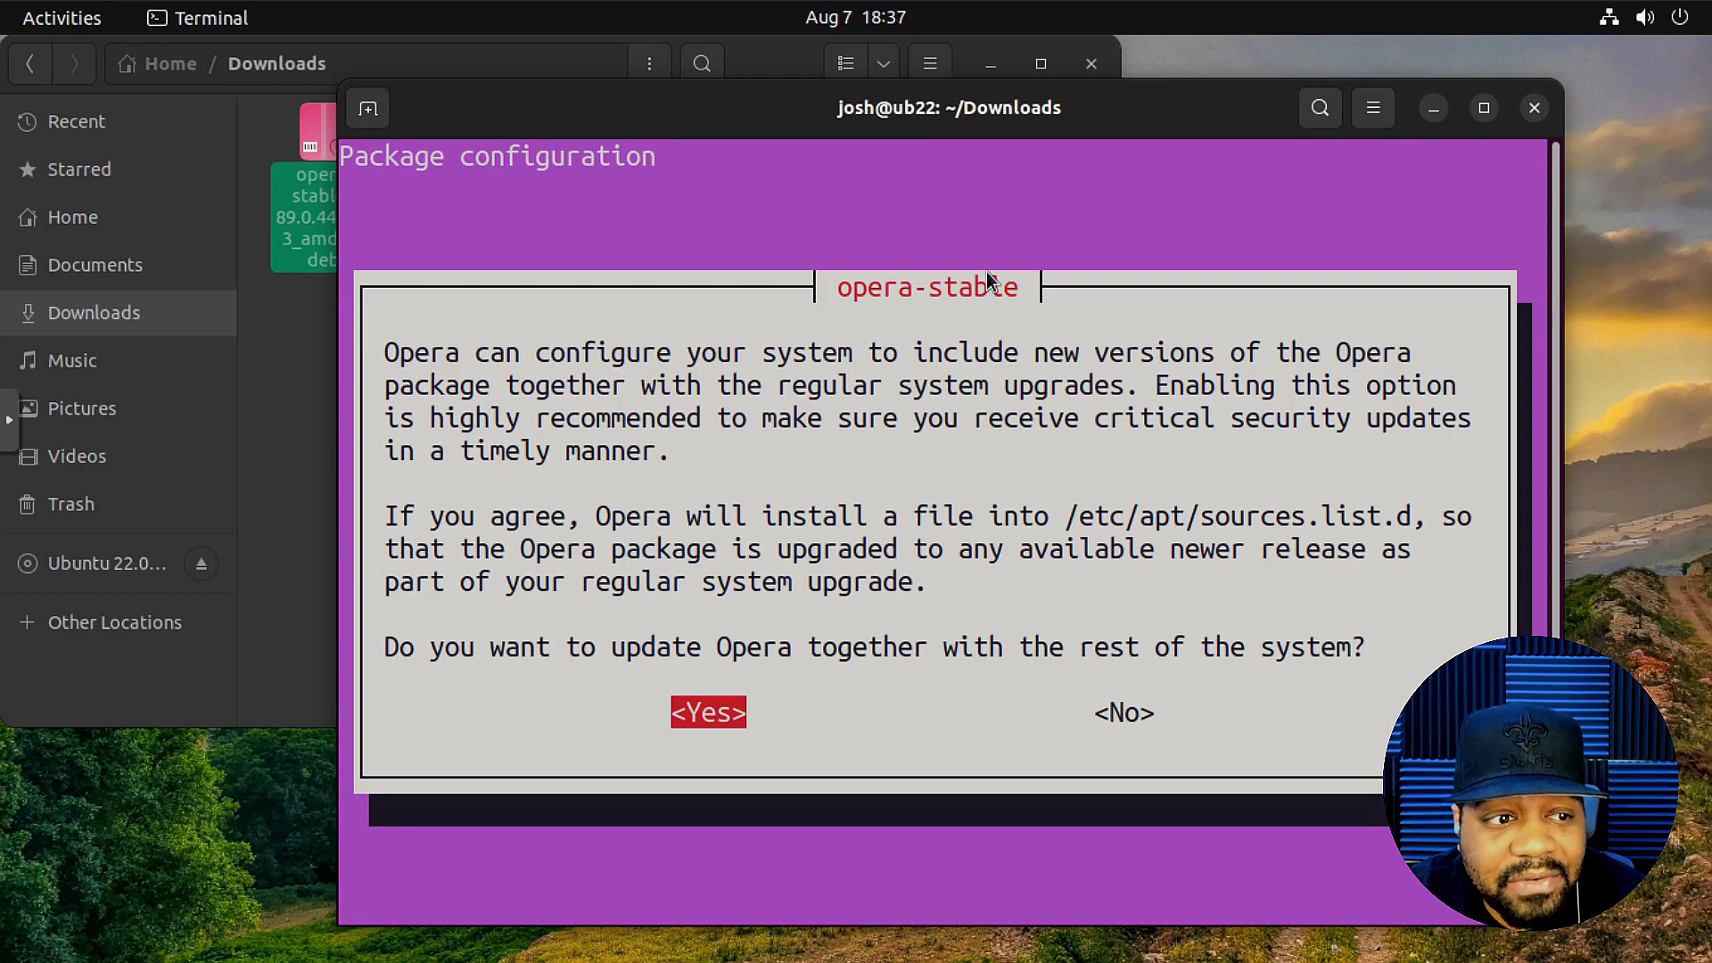
# Answer Yes to updating Opera with the rest of the system.
pyautogui.press('Return')
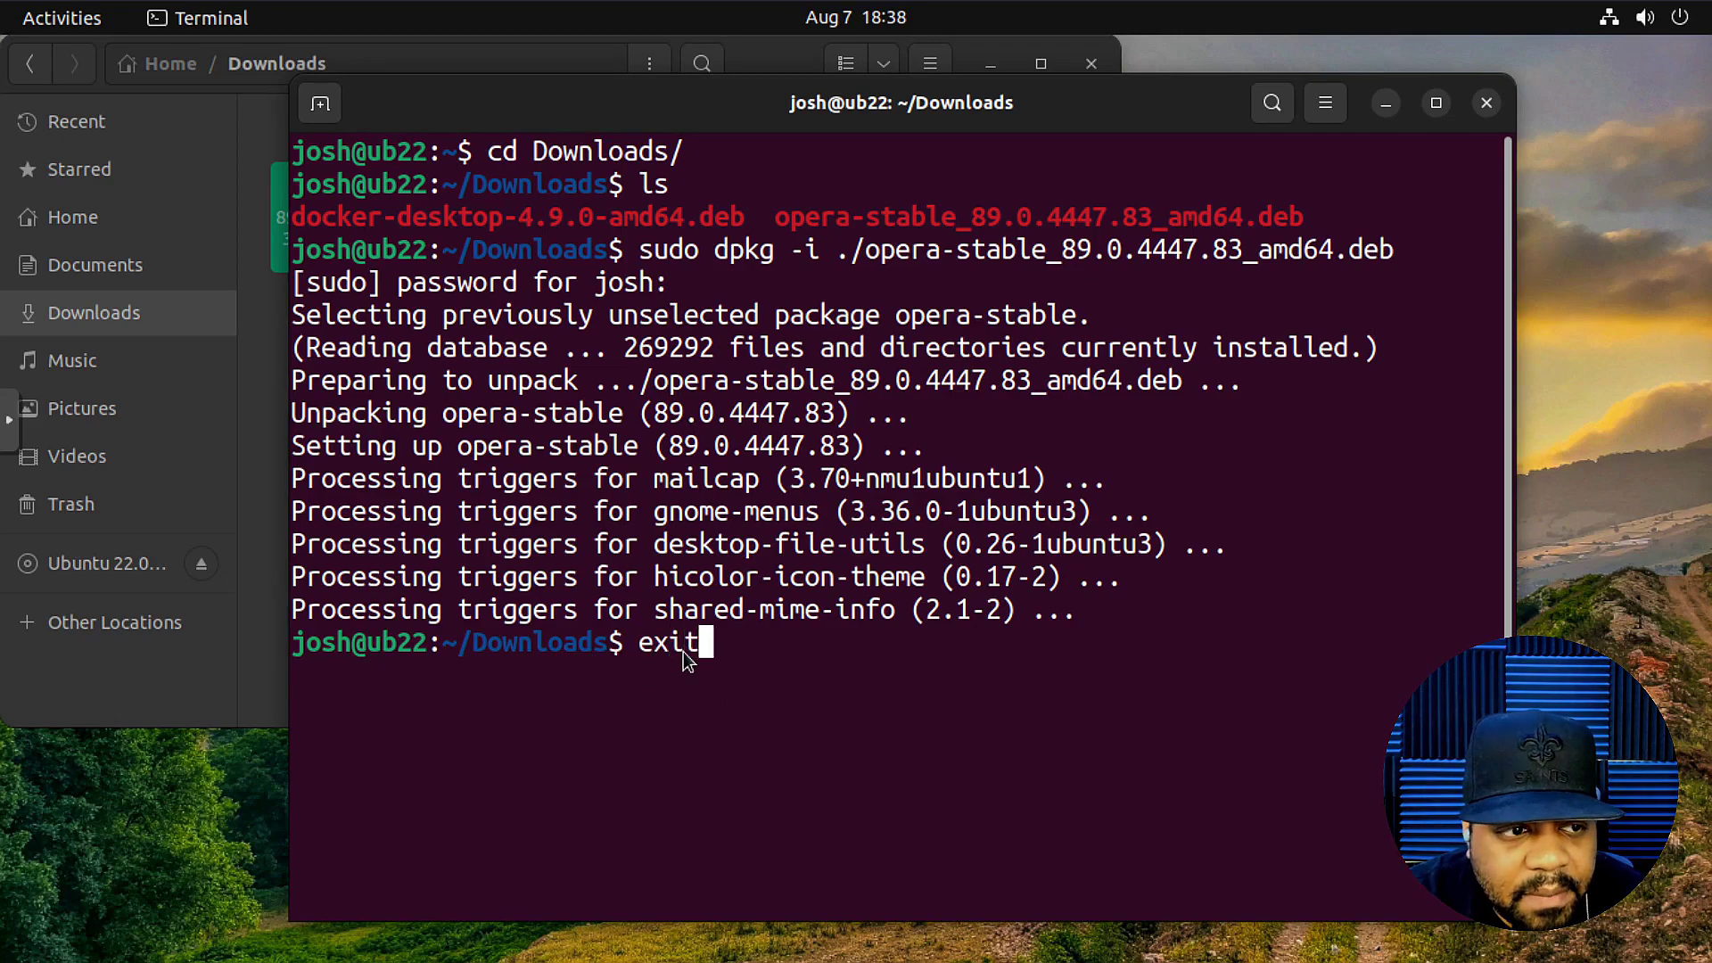
# Exit the terminal, close Files, and launch Opera from the second page of applications.
pyautogui.press('Return')
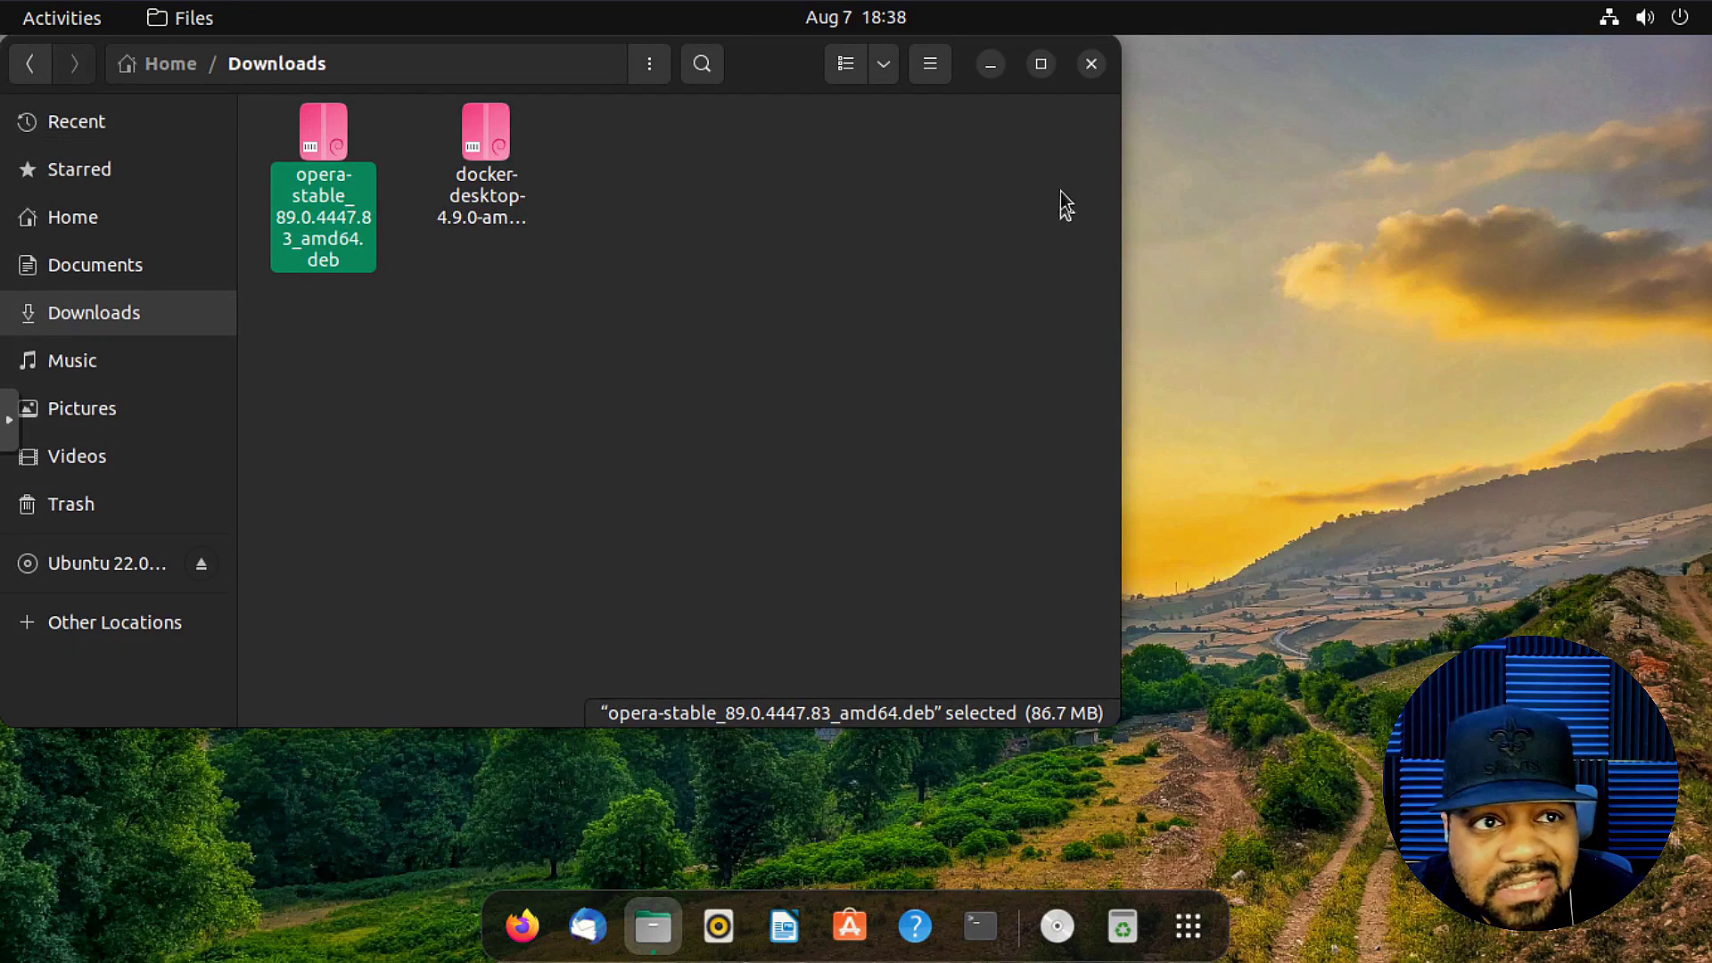
pyautogui.click(1089, 64)
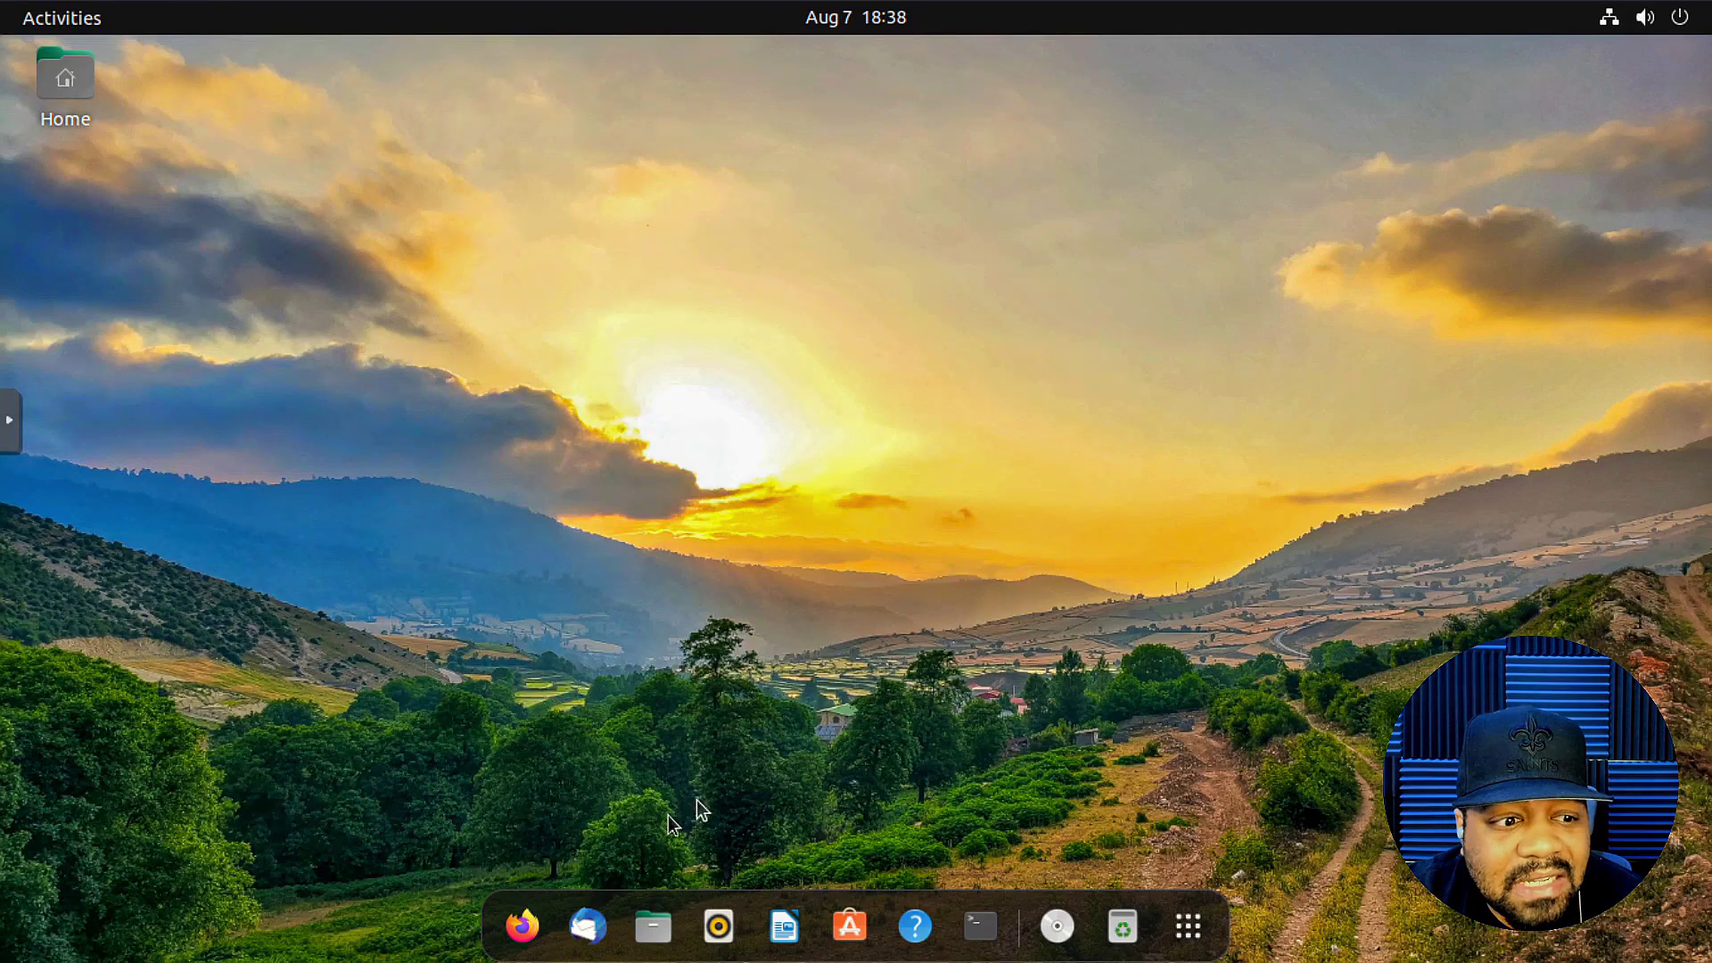
pyautogui.click(1189, 927)
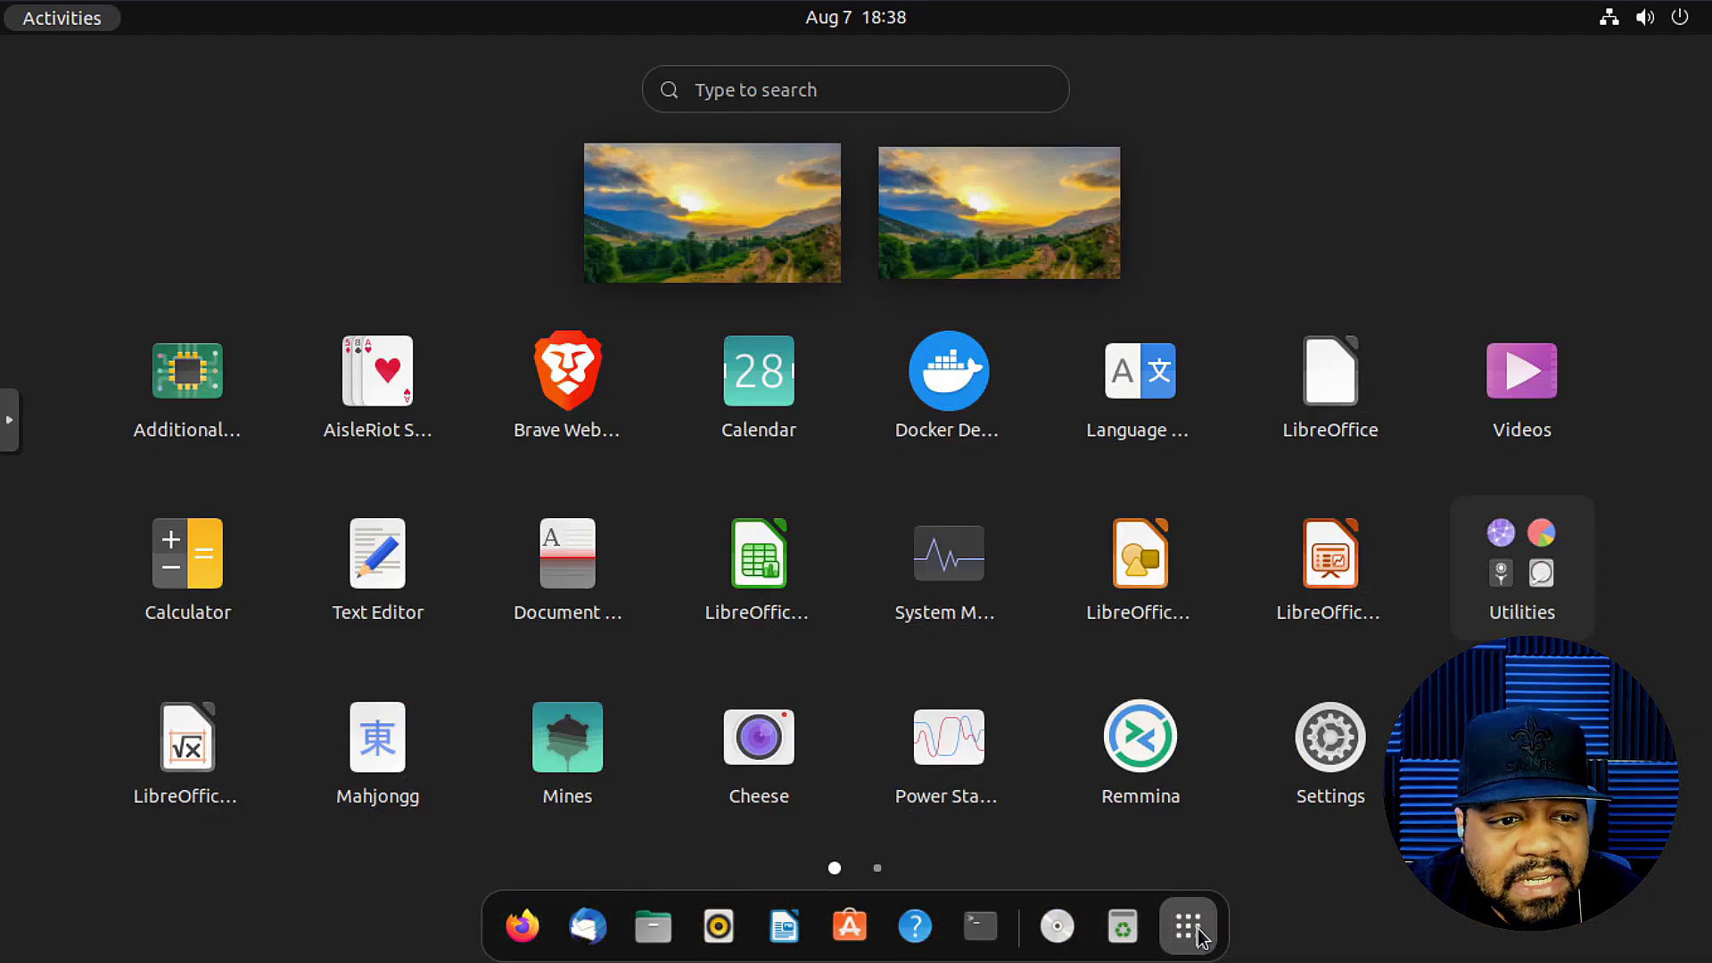
pyautogui.scroll(-1, 845, 571)
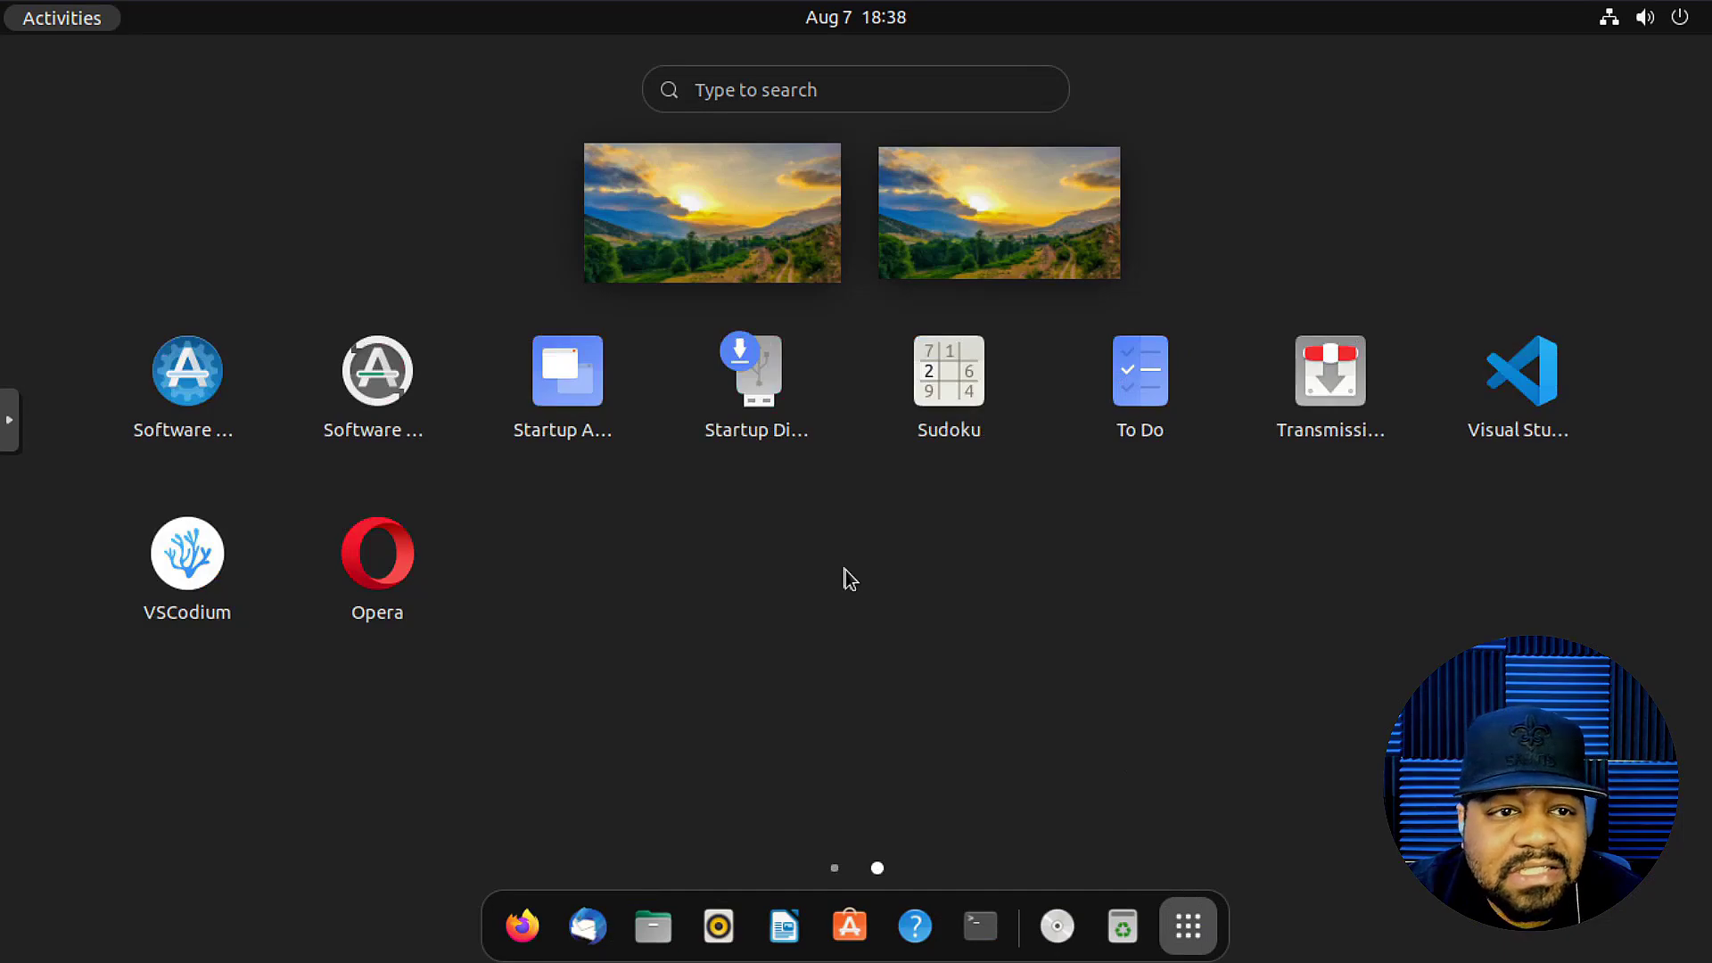
pyautogui.click(383, 563)
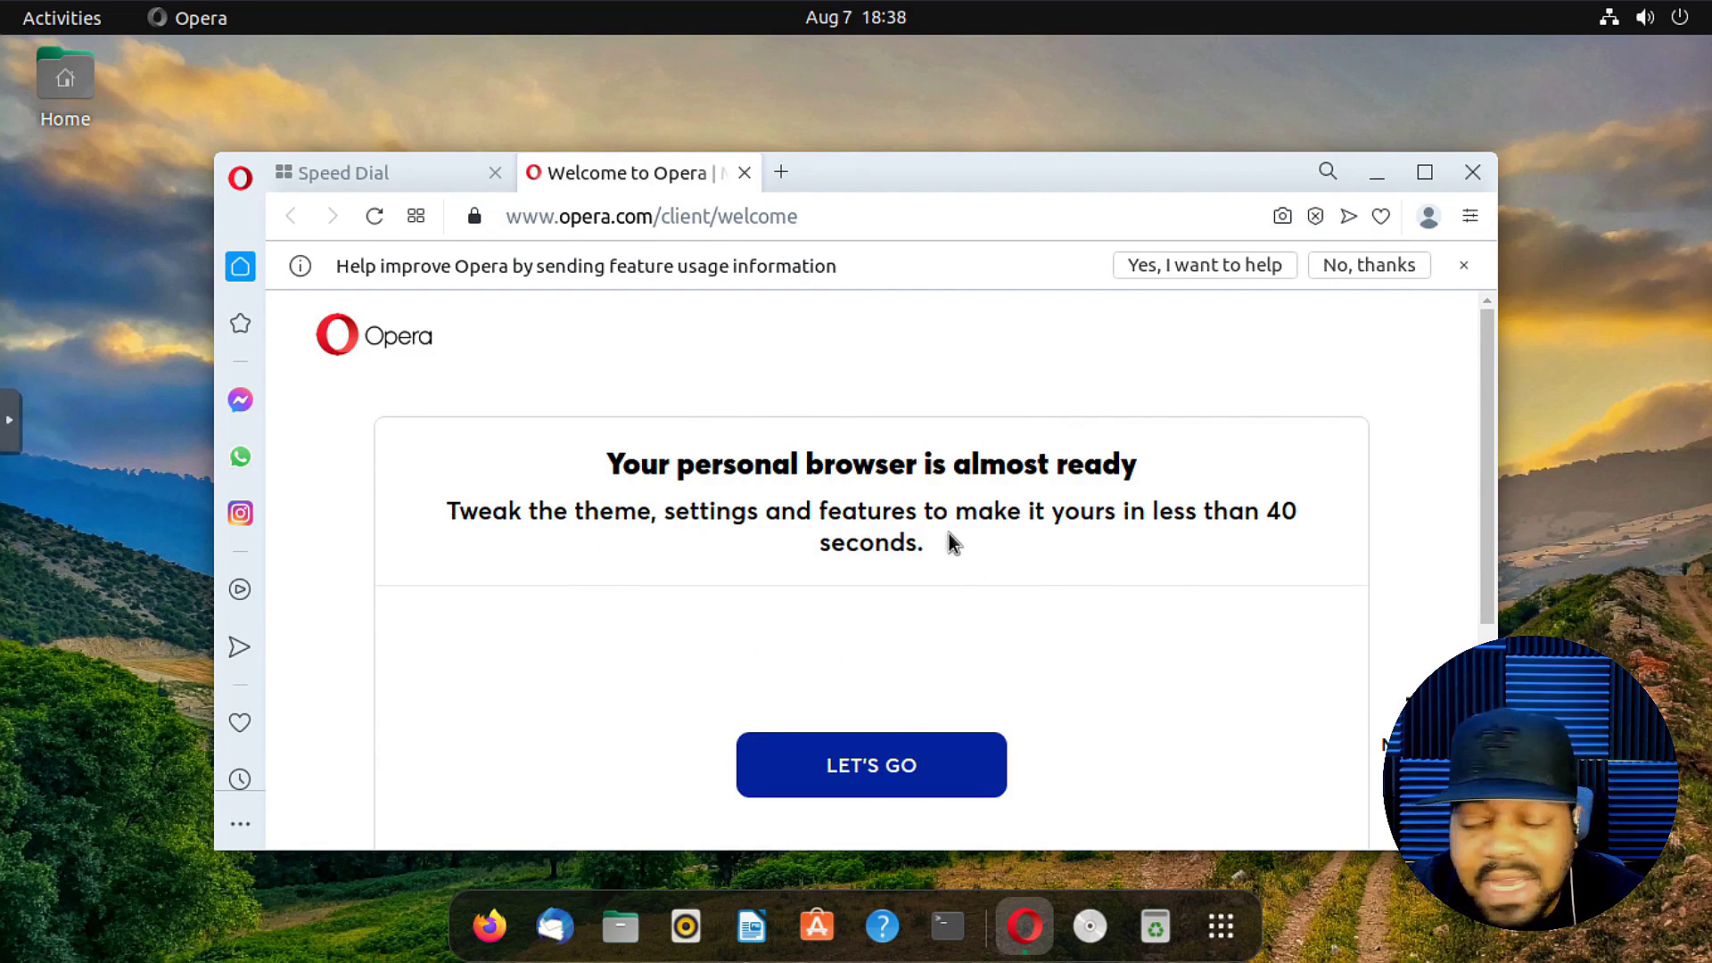
# Maximize the Opera window showing the Welcome to Opera page.
pyautogui.click(1425, 172)
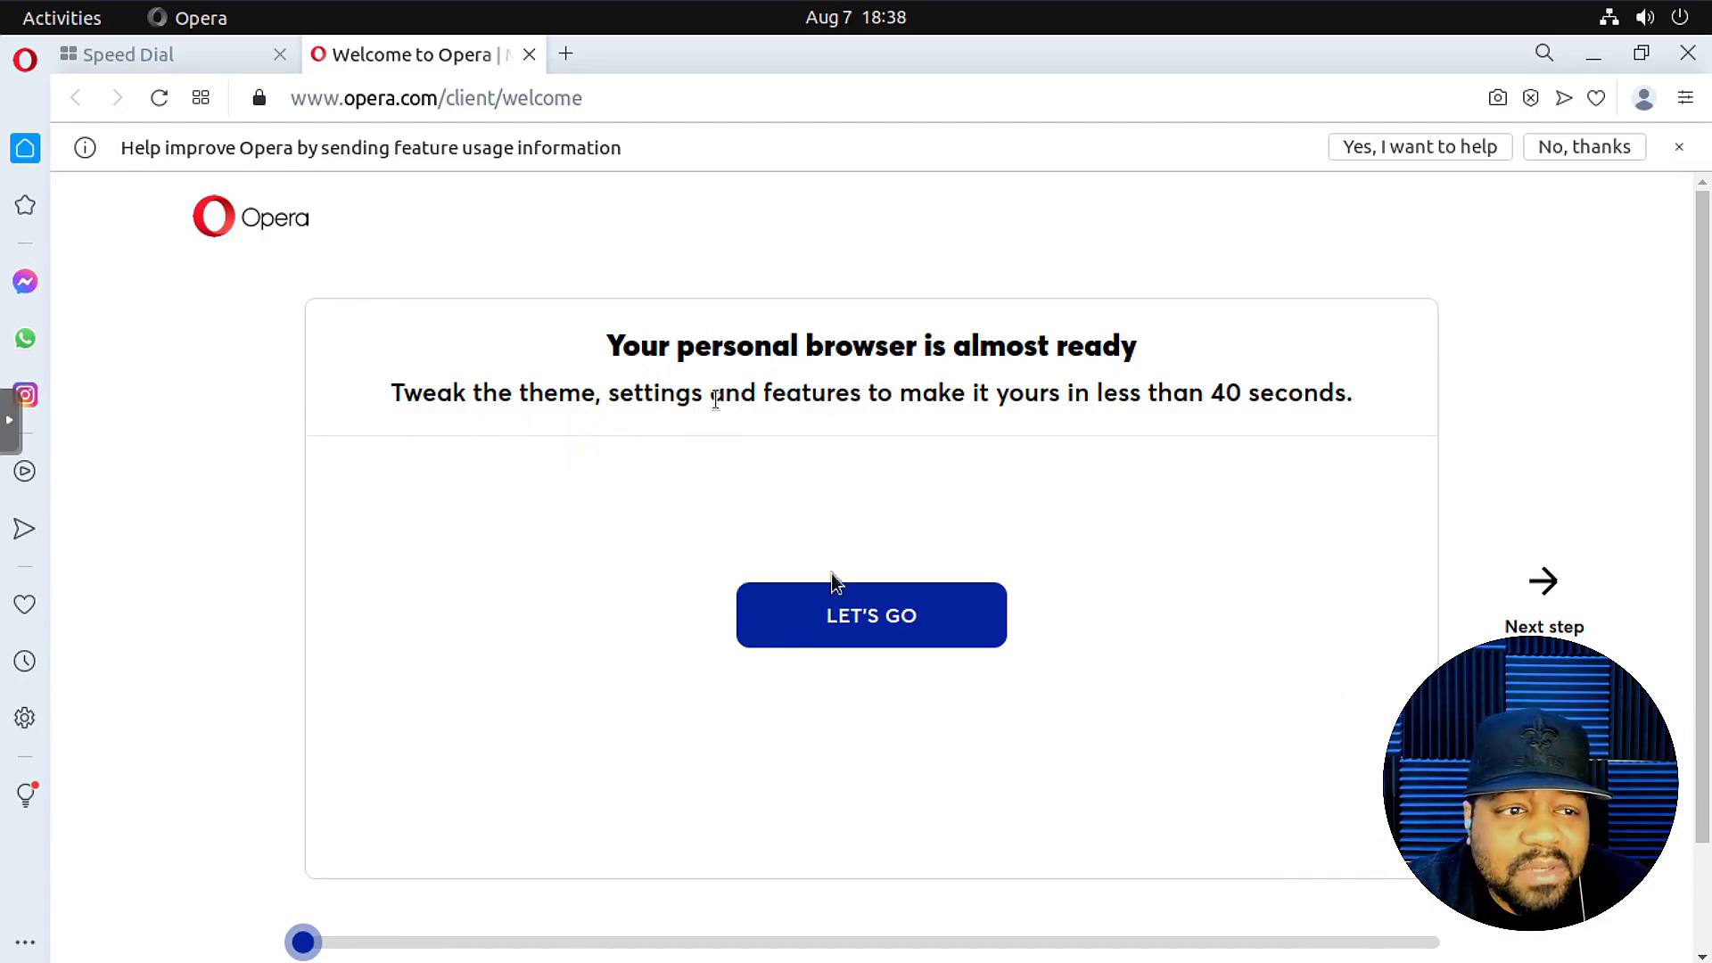
# Pick the Dark theme and turn on Remove ads and Block Trackers.
pyautogui.click(909, 634)
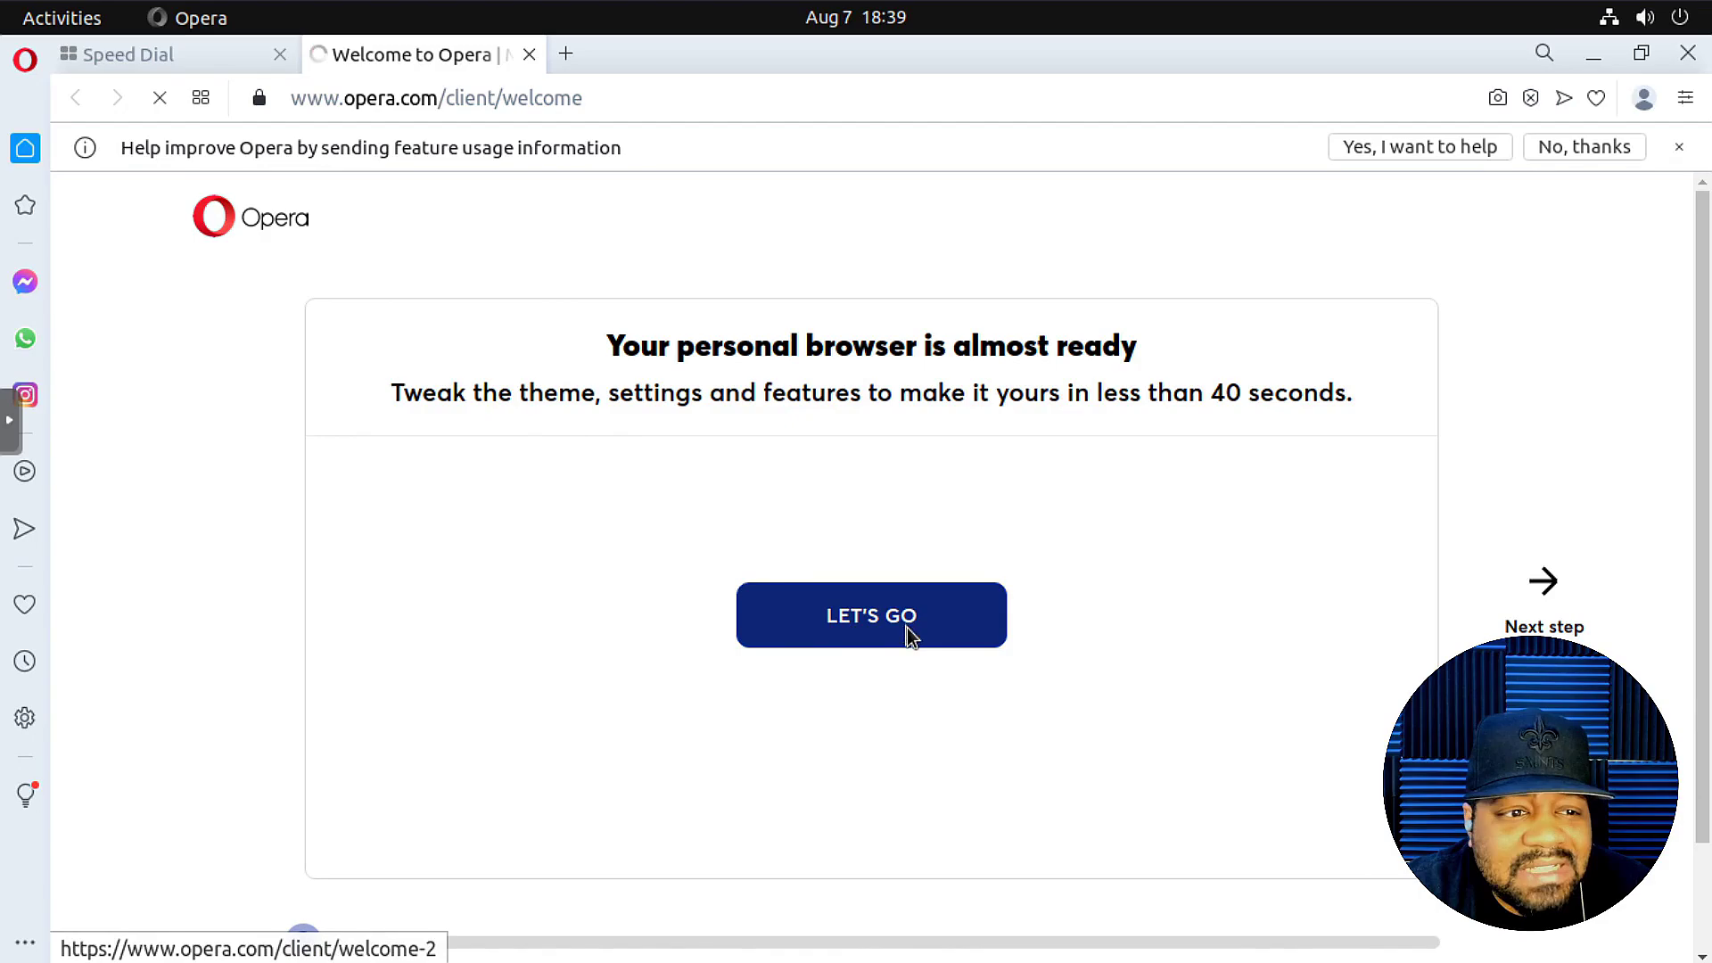
pyautogui.click(821, 628)
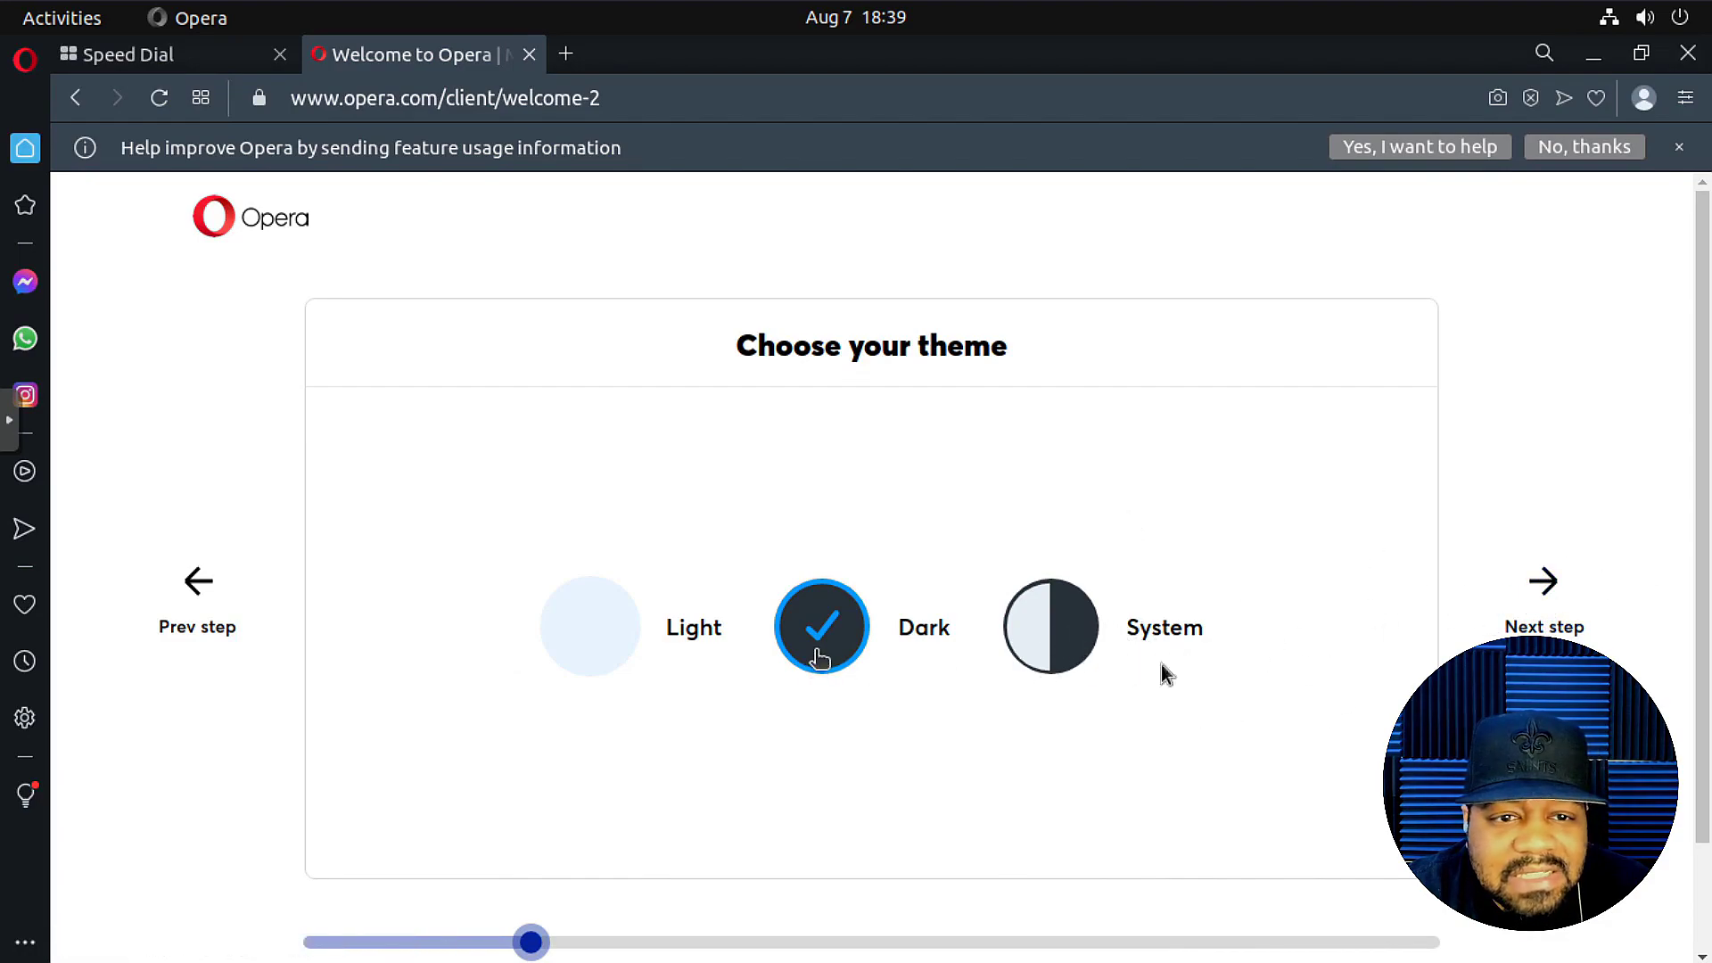
pyautogui.click(1553, 615)
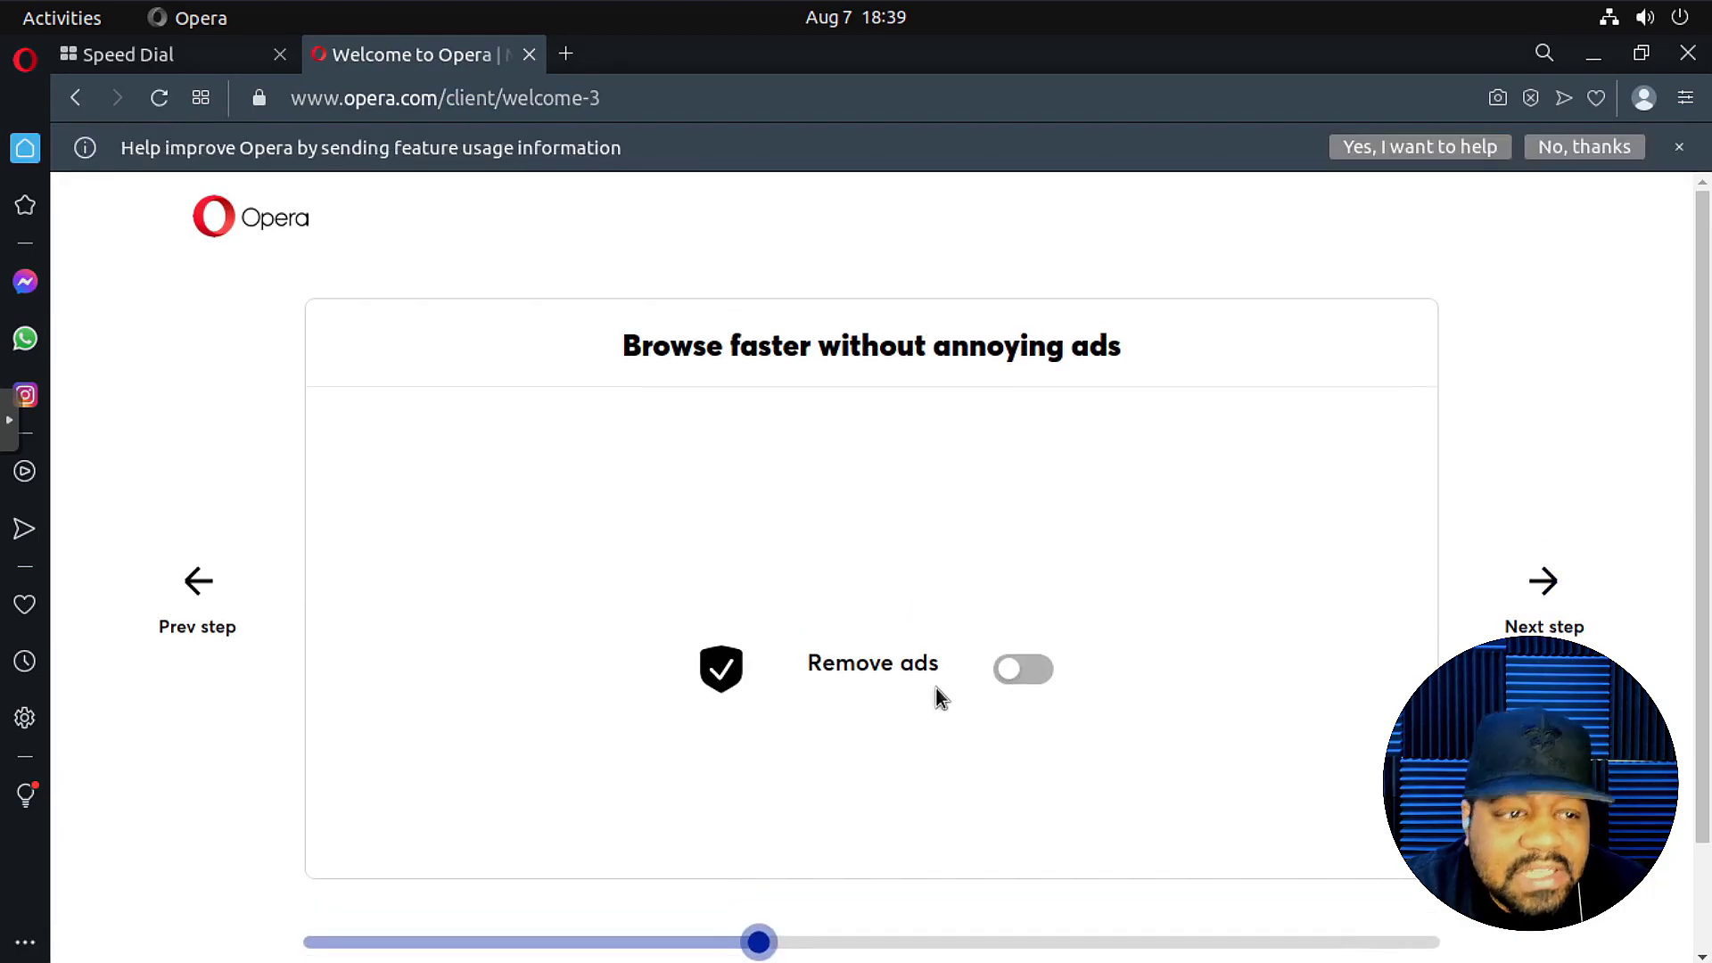
pyautogui.click(1023, 673)
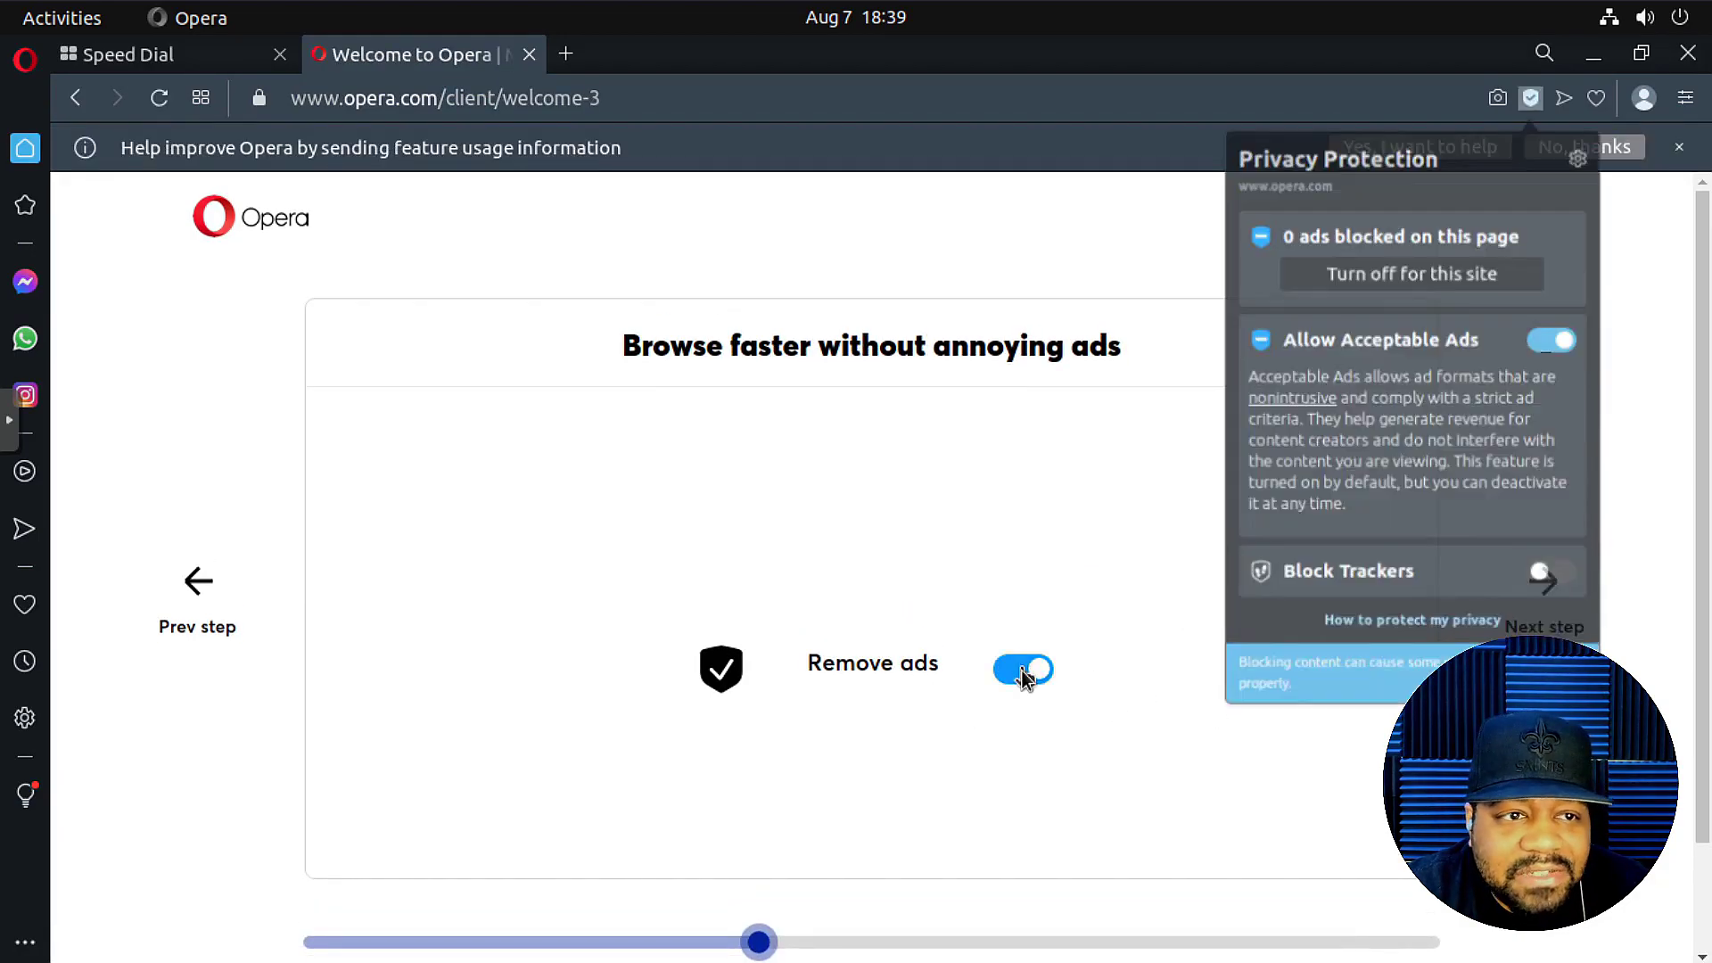
pyautogui.click(1558, 576)
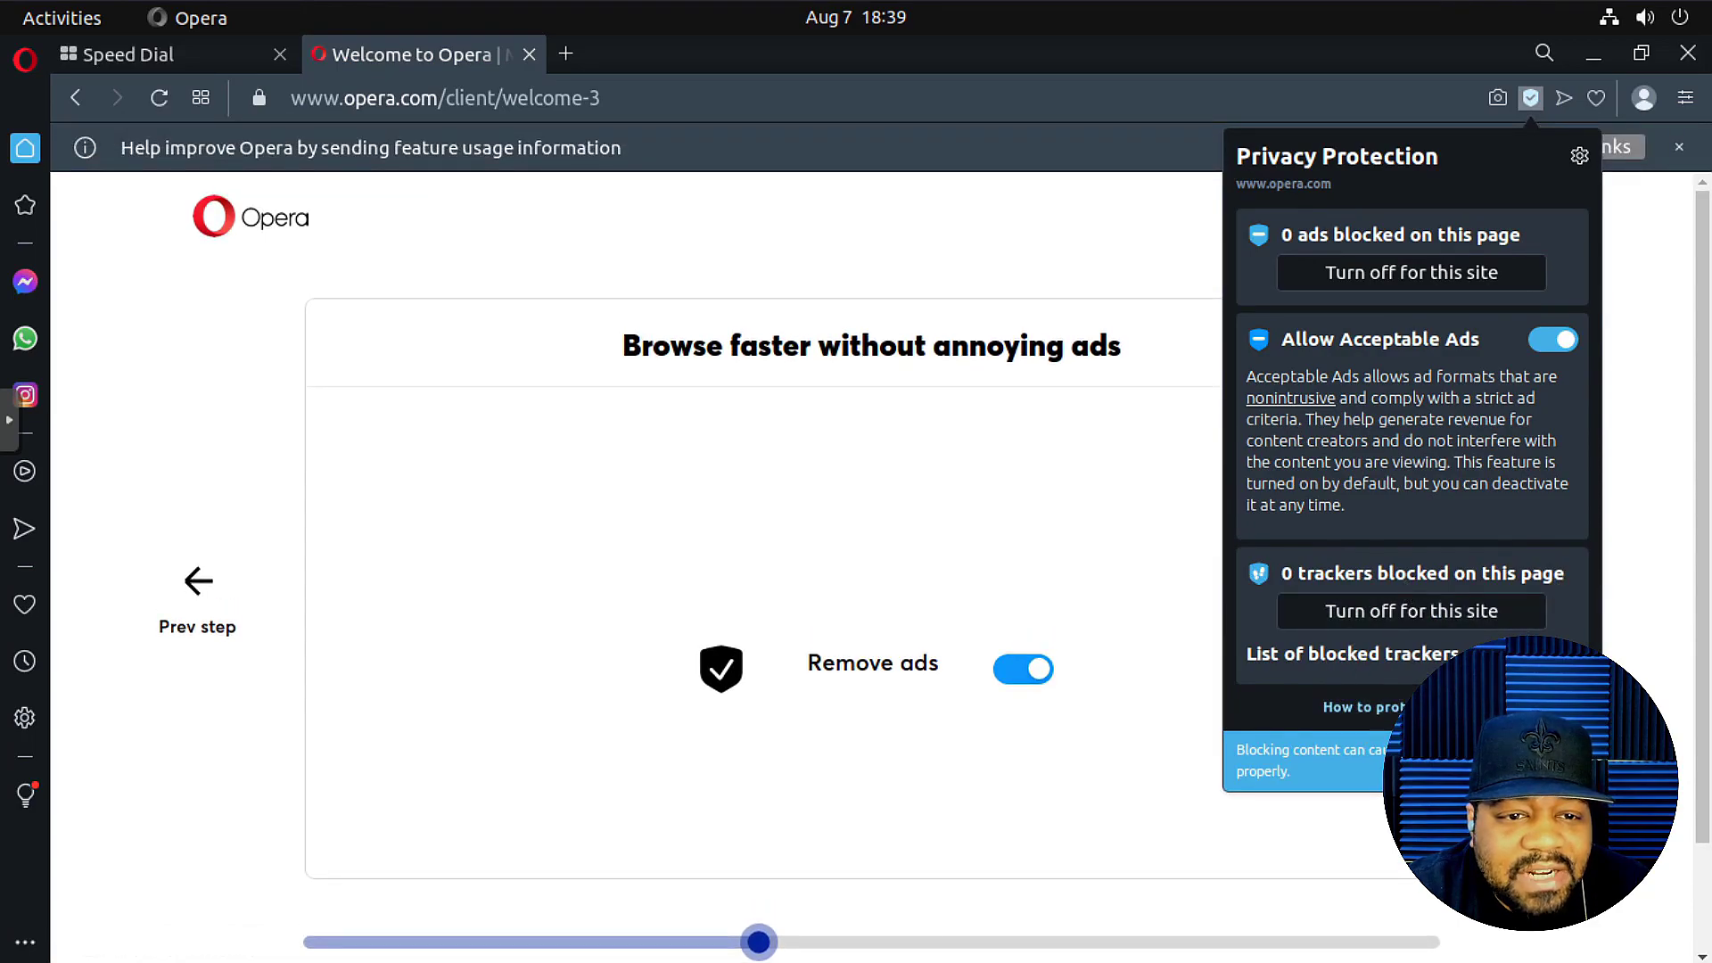
# Skip through the chat and bookmark import steps to 'You're all set!'.
pyautogui.click(1540, 604)
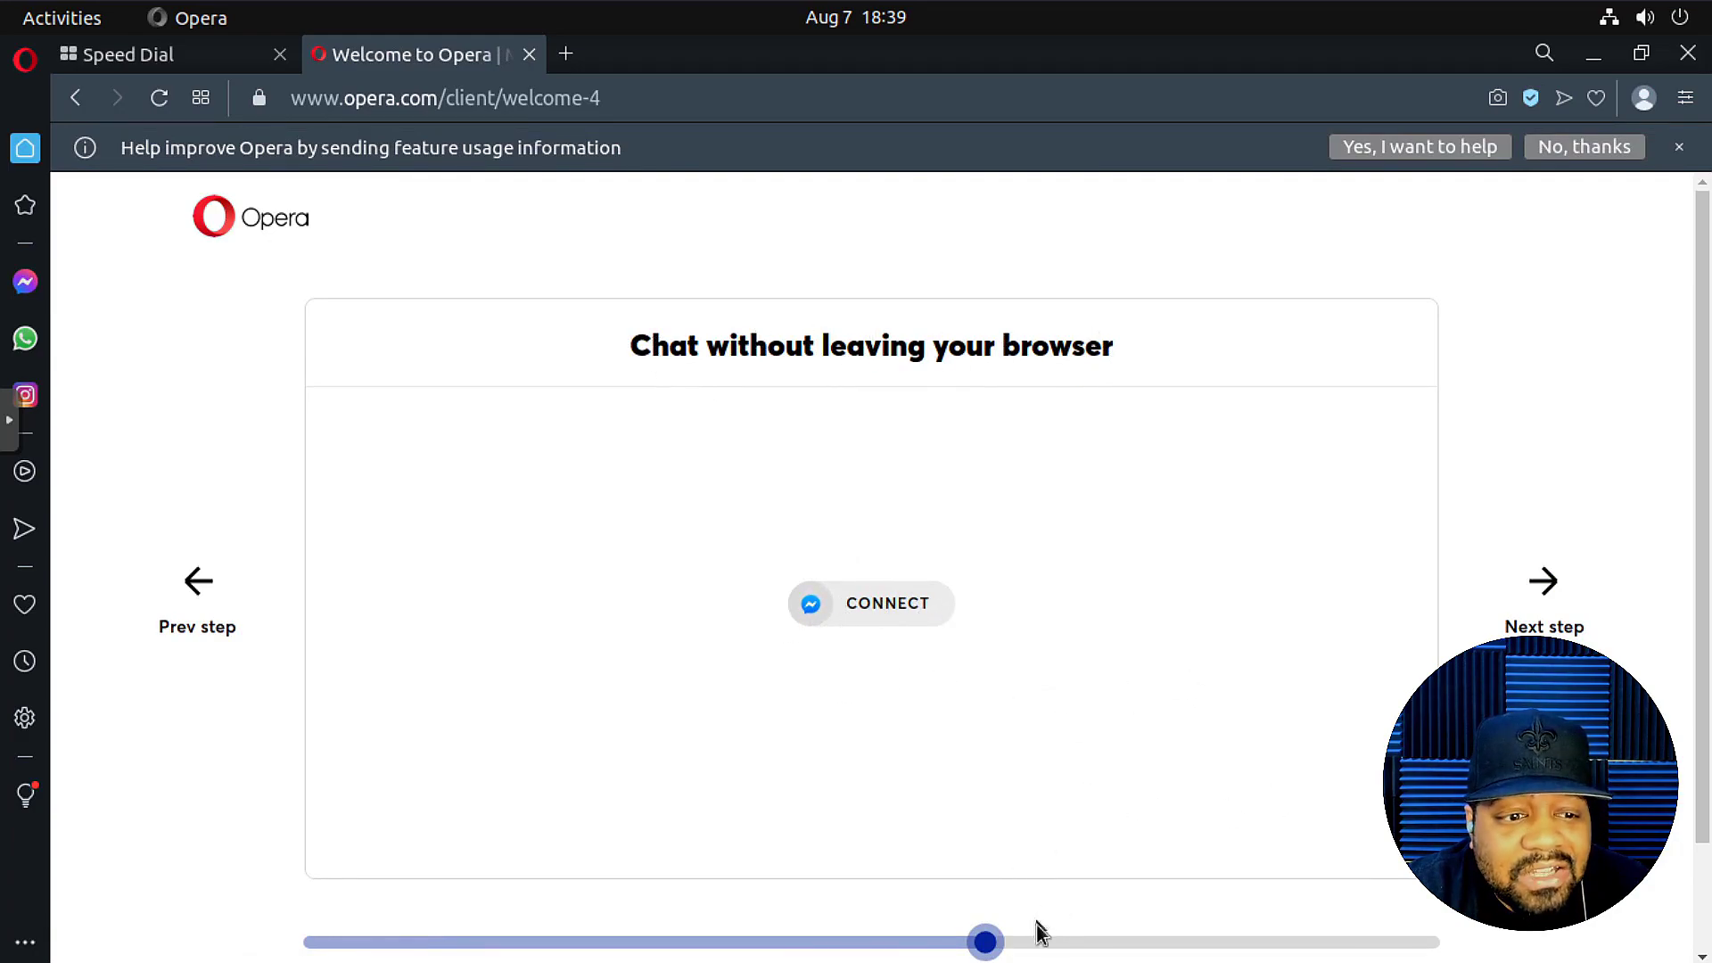
pyautogui.click(1548, 615)
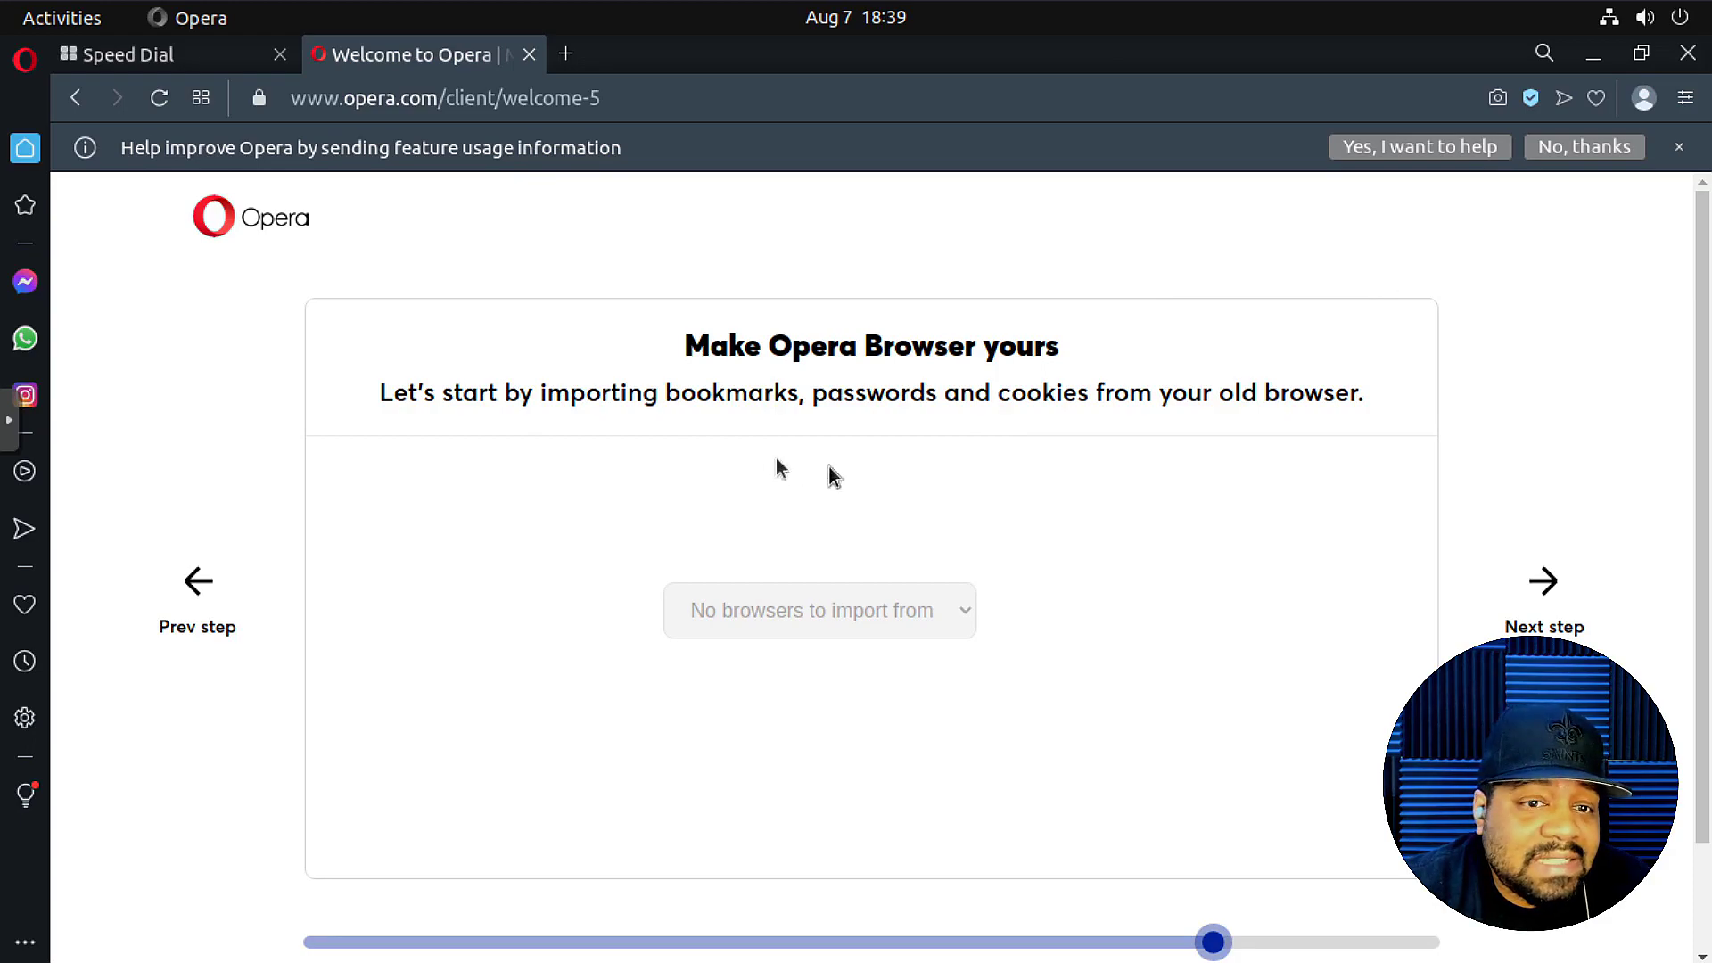
pyautogui.click(1556, 600)
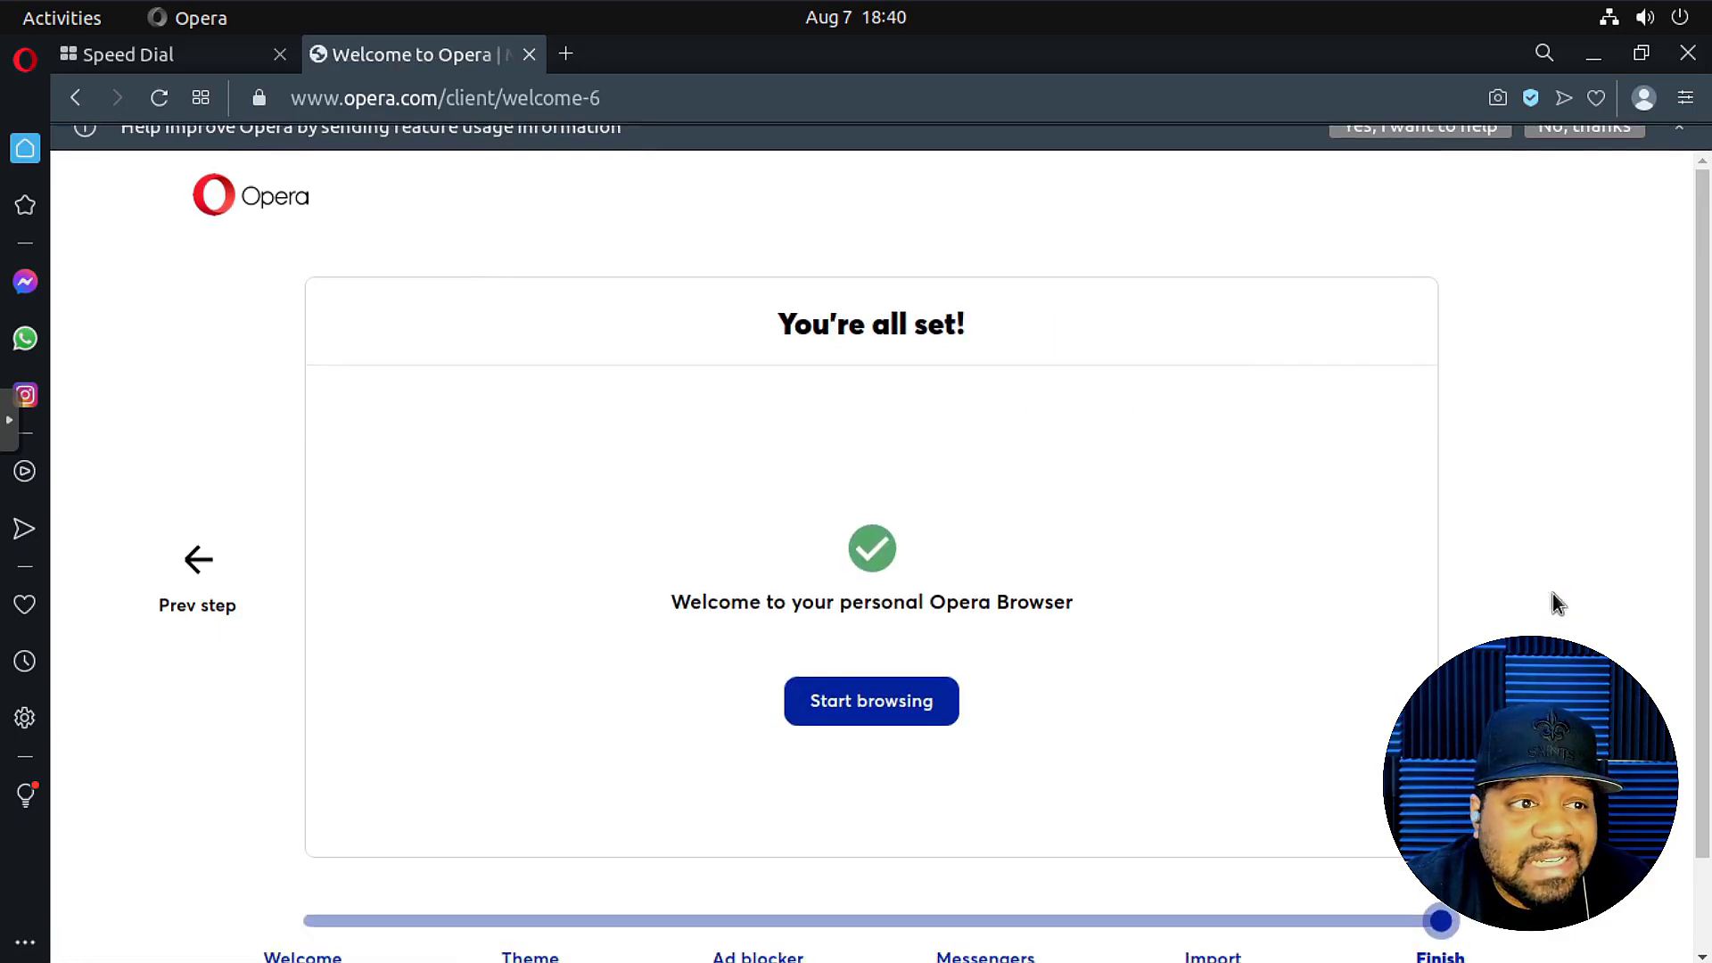
# Start browsing on Speed Dial, decline sending feature usage info, and open the account panel.
pyautogui.click(875, 722)
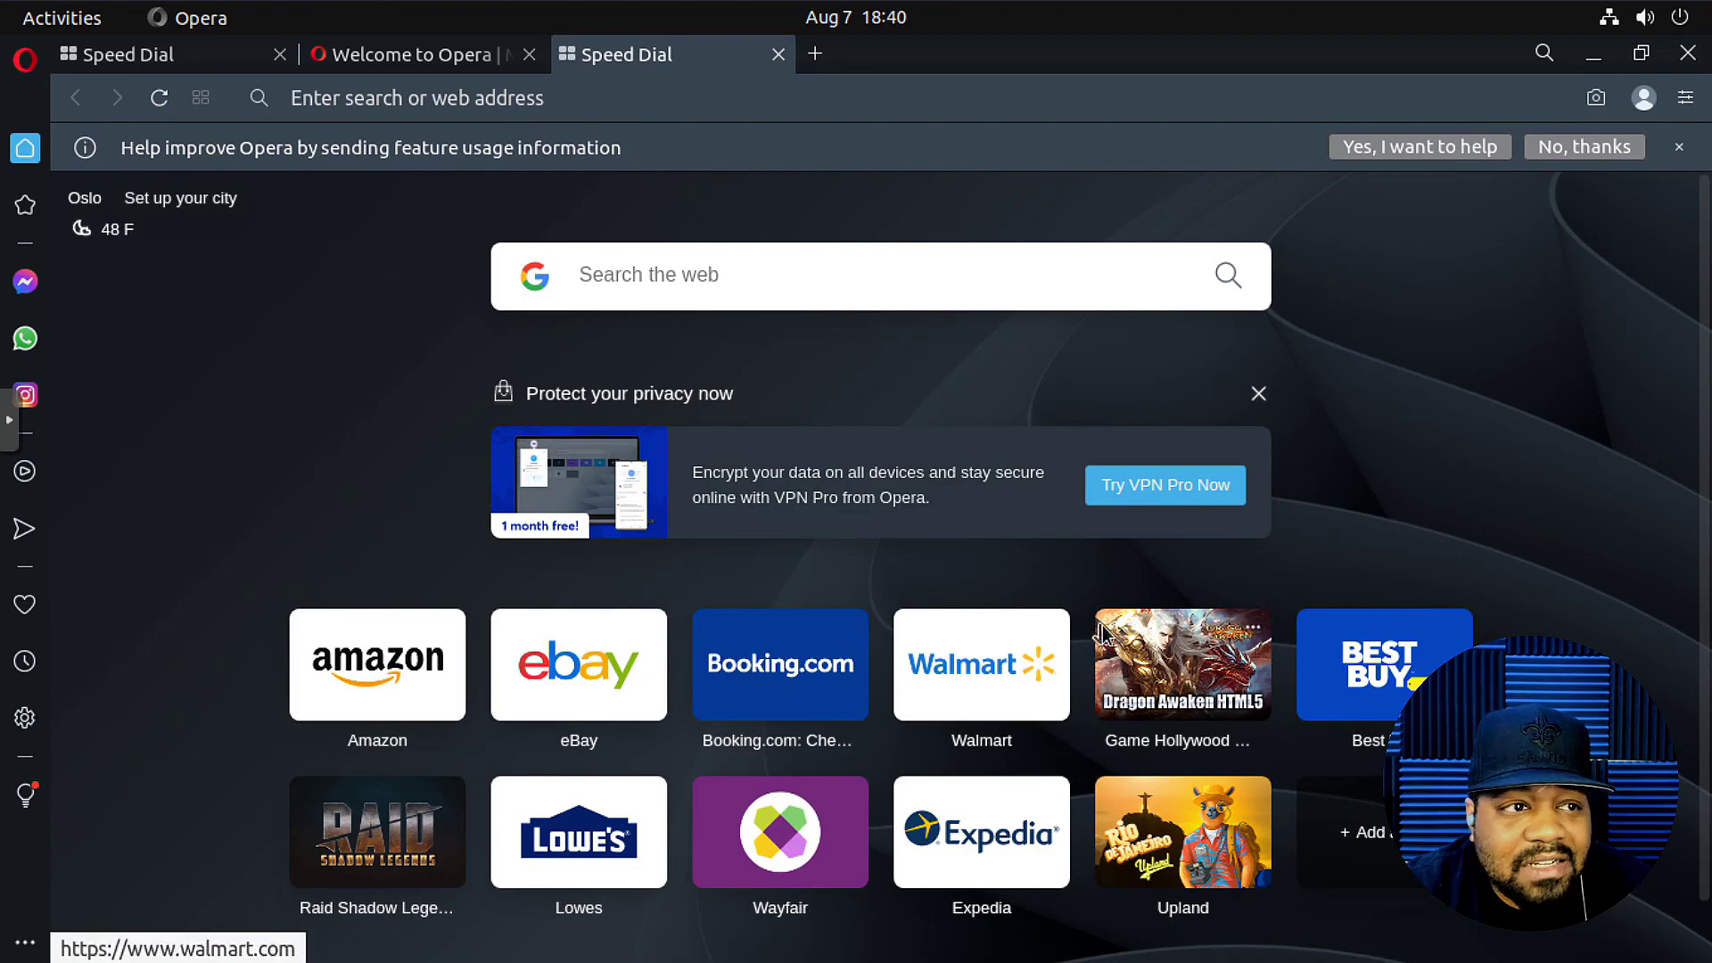
pyautogui.scroll(-1, 1619, 510)
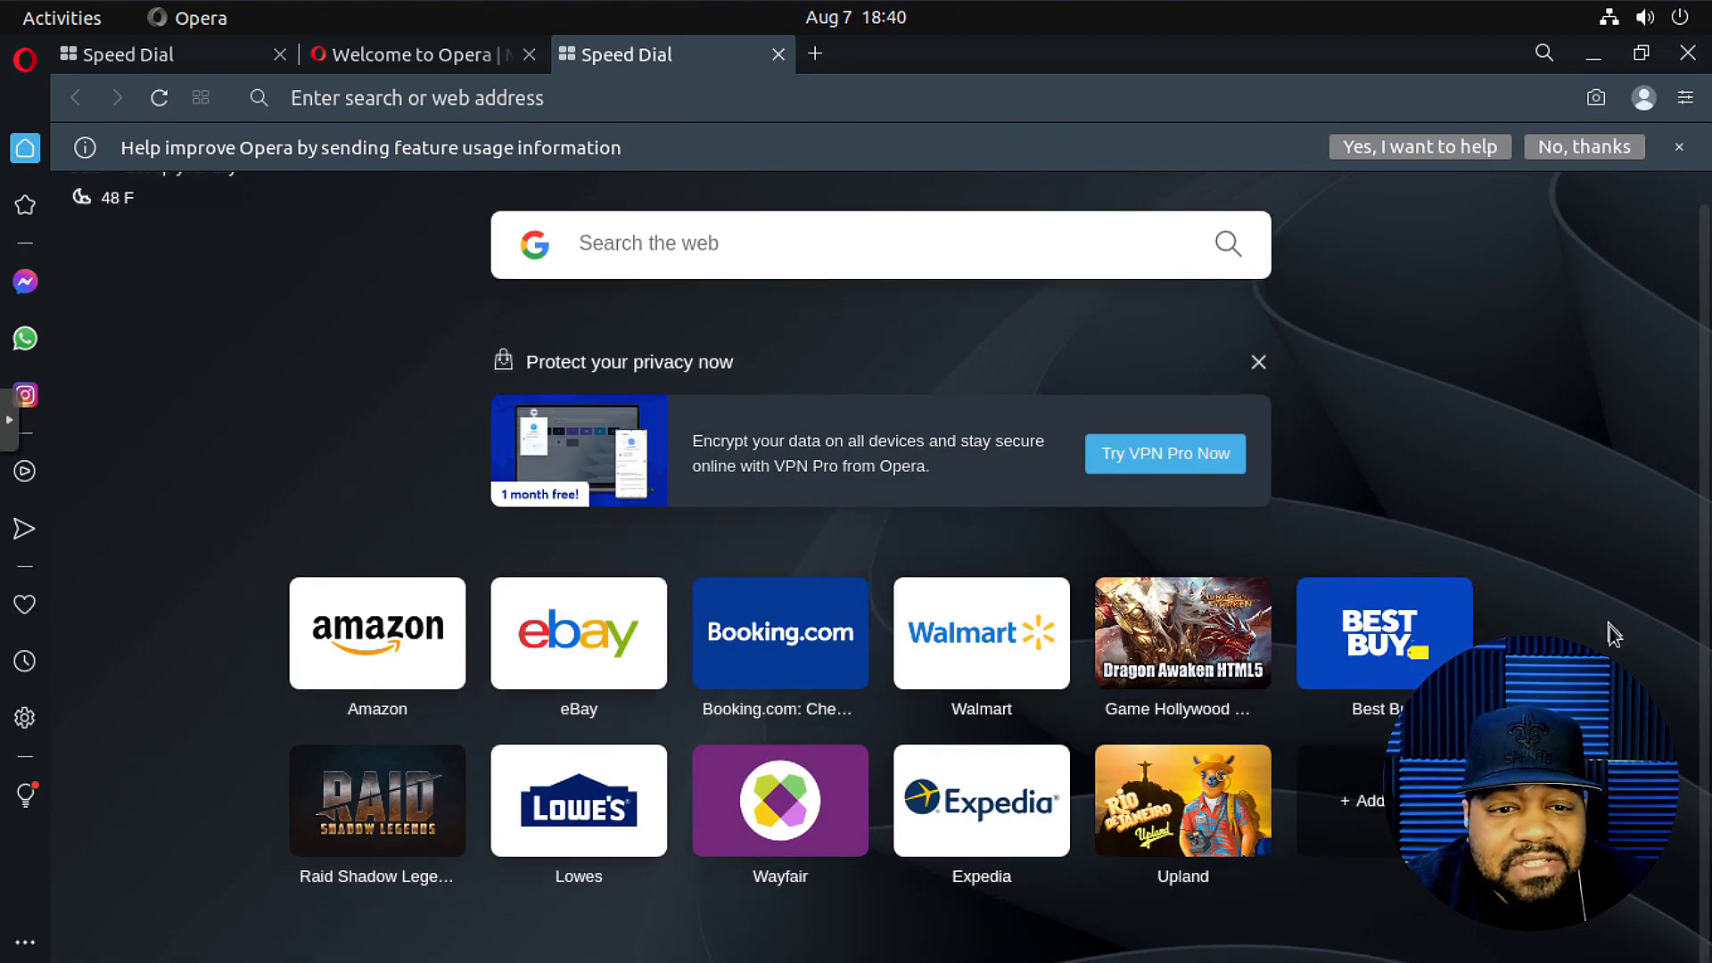
pyautogui.scroll(1, 1611, 636)
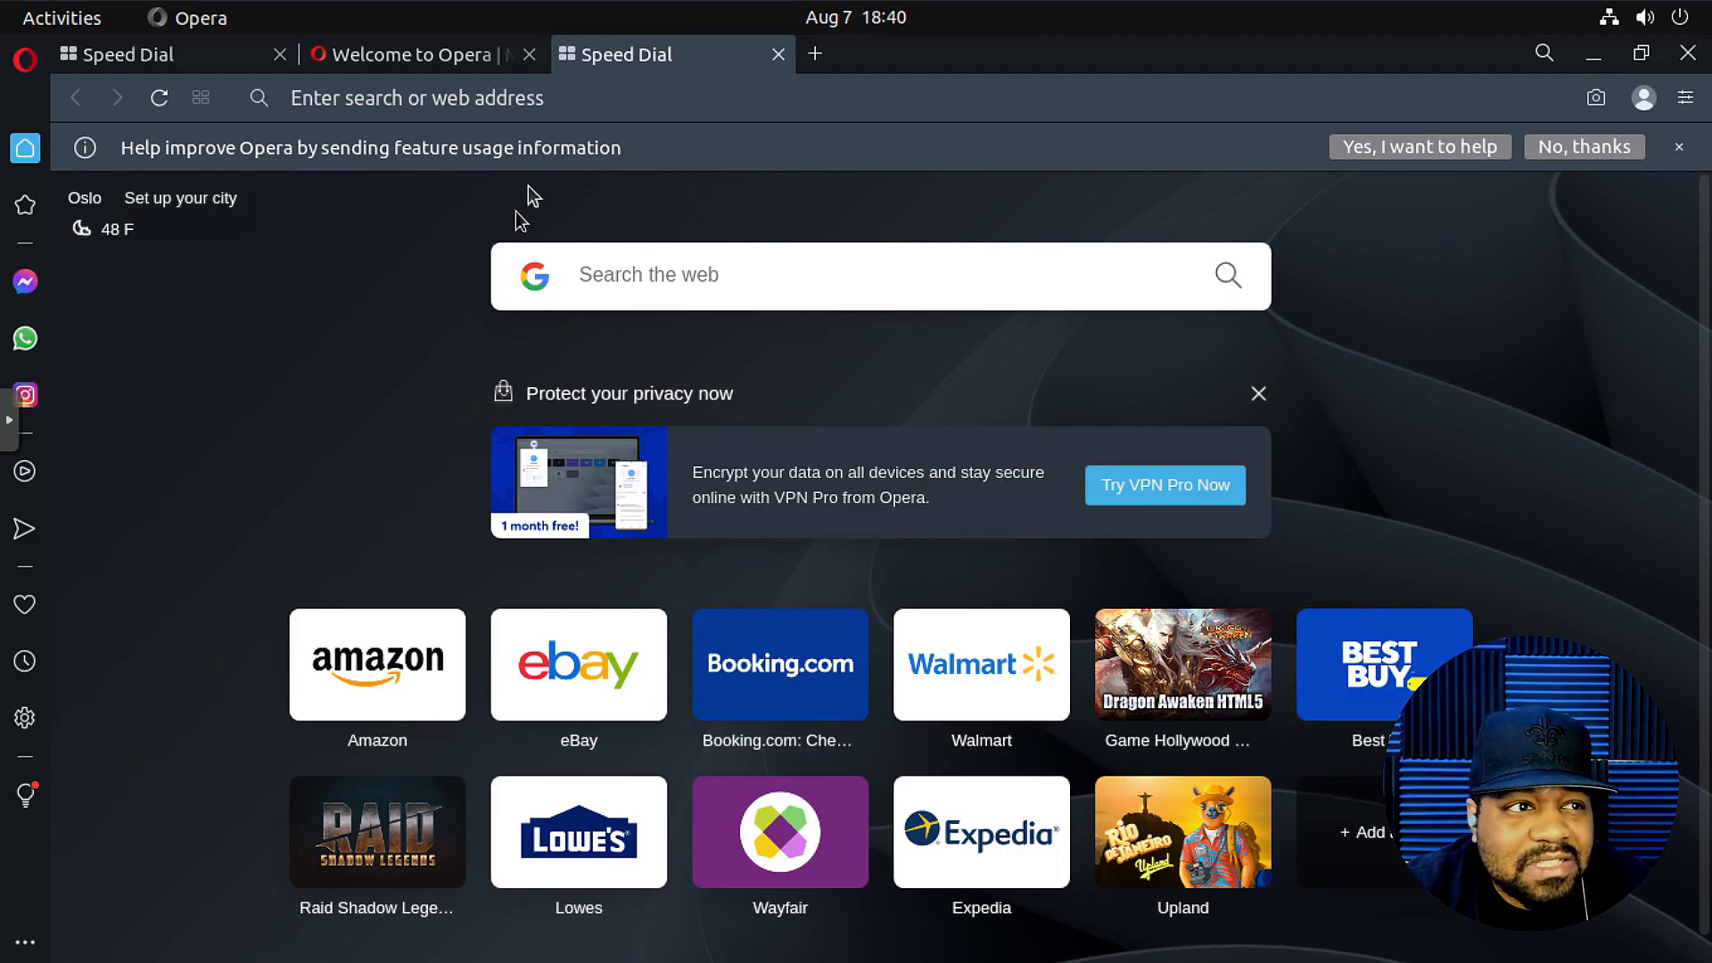
pyautogui.moveTo(163, 204)
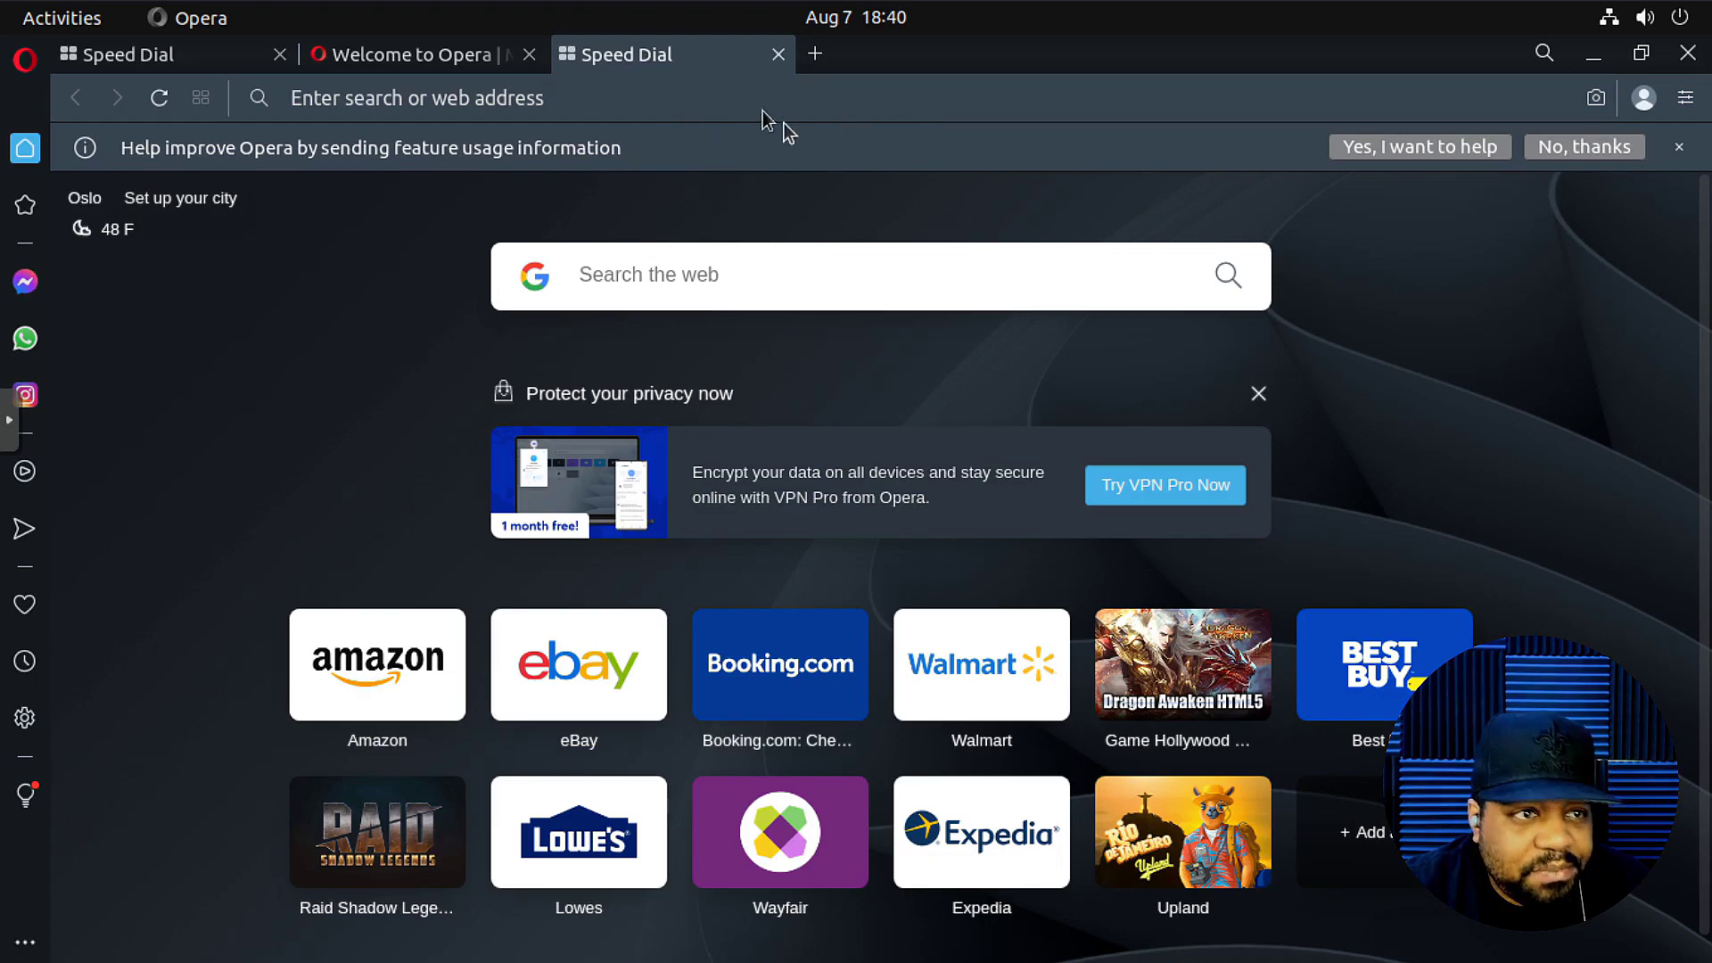
pyautogui.click(1605, 150)
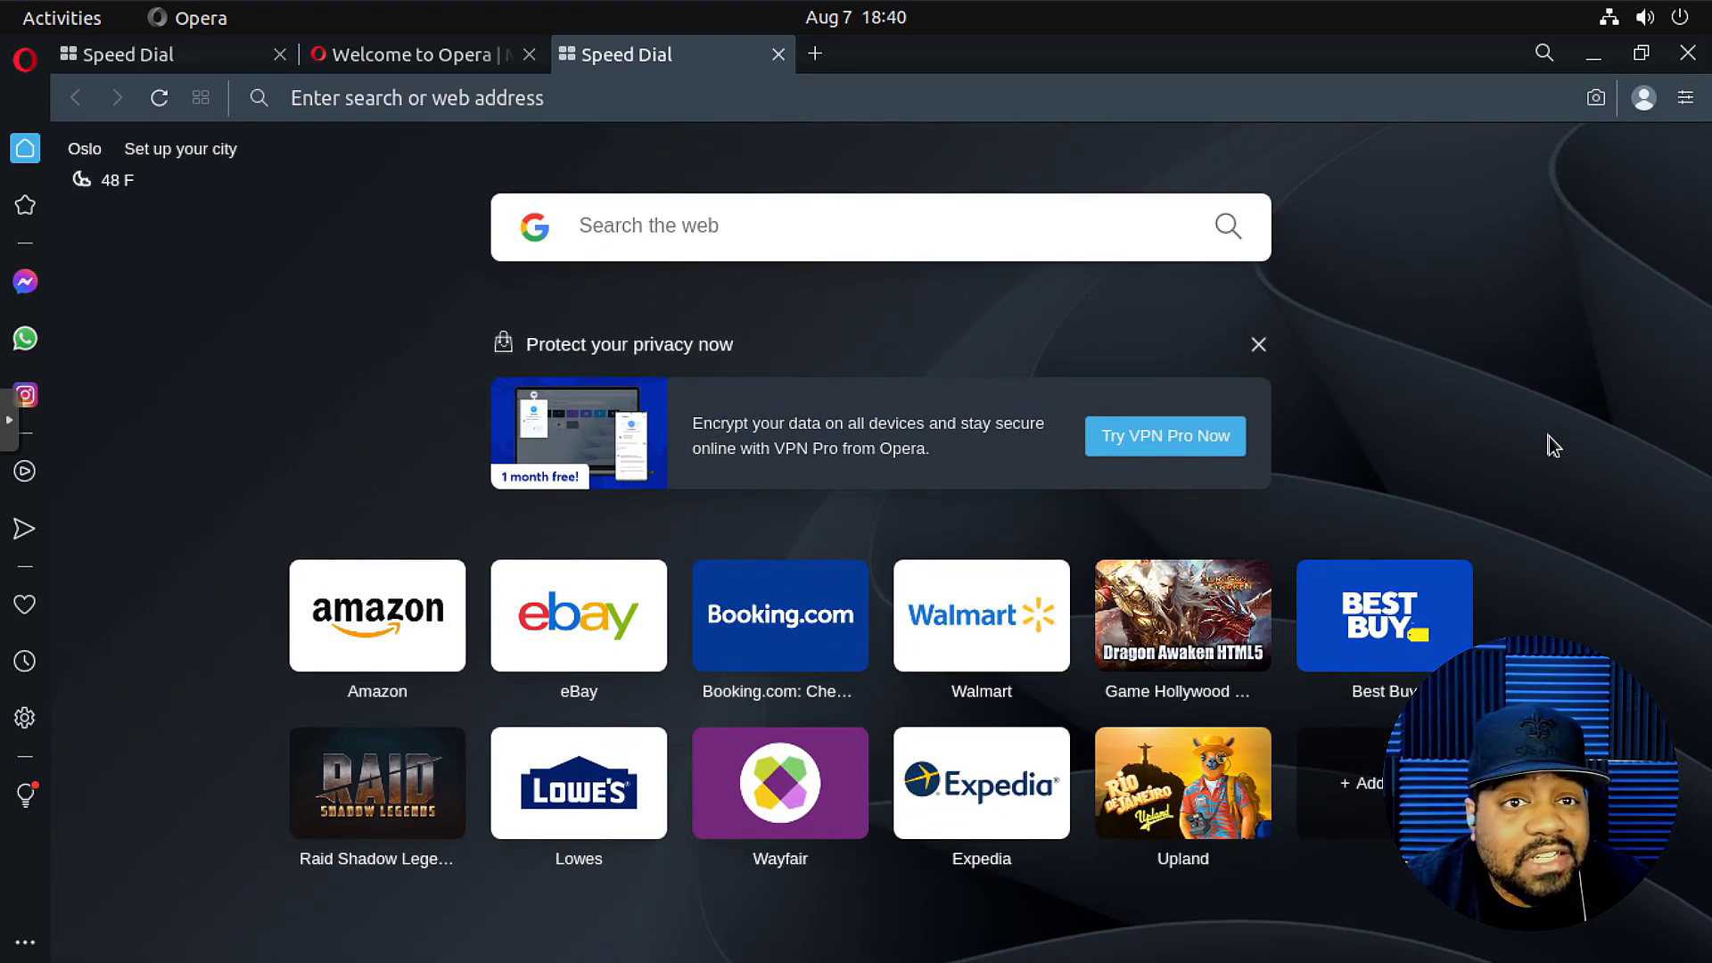
pyautogui.click(1646, 113)
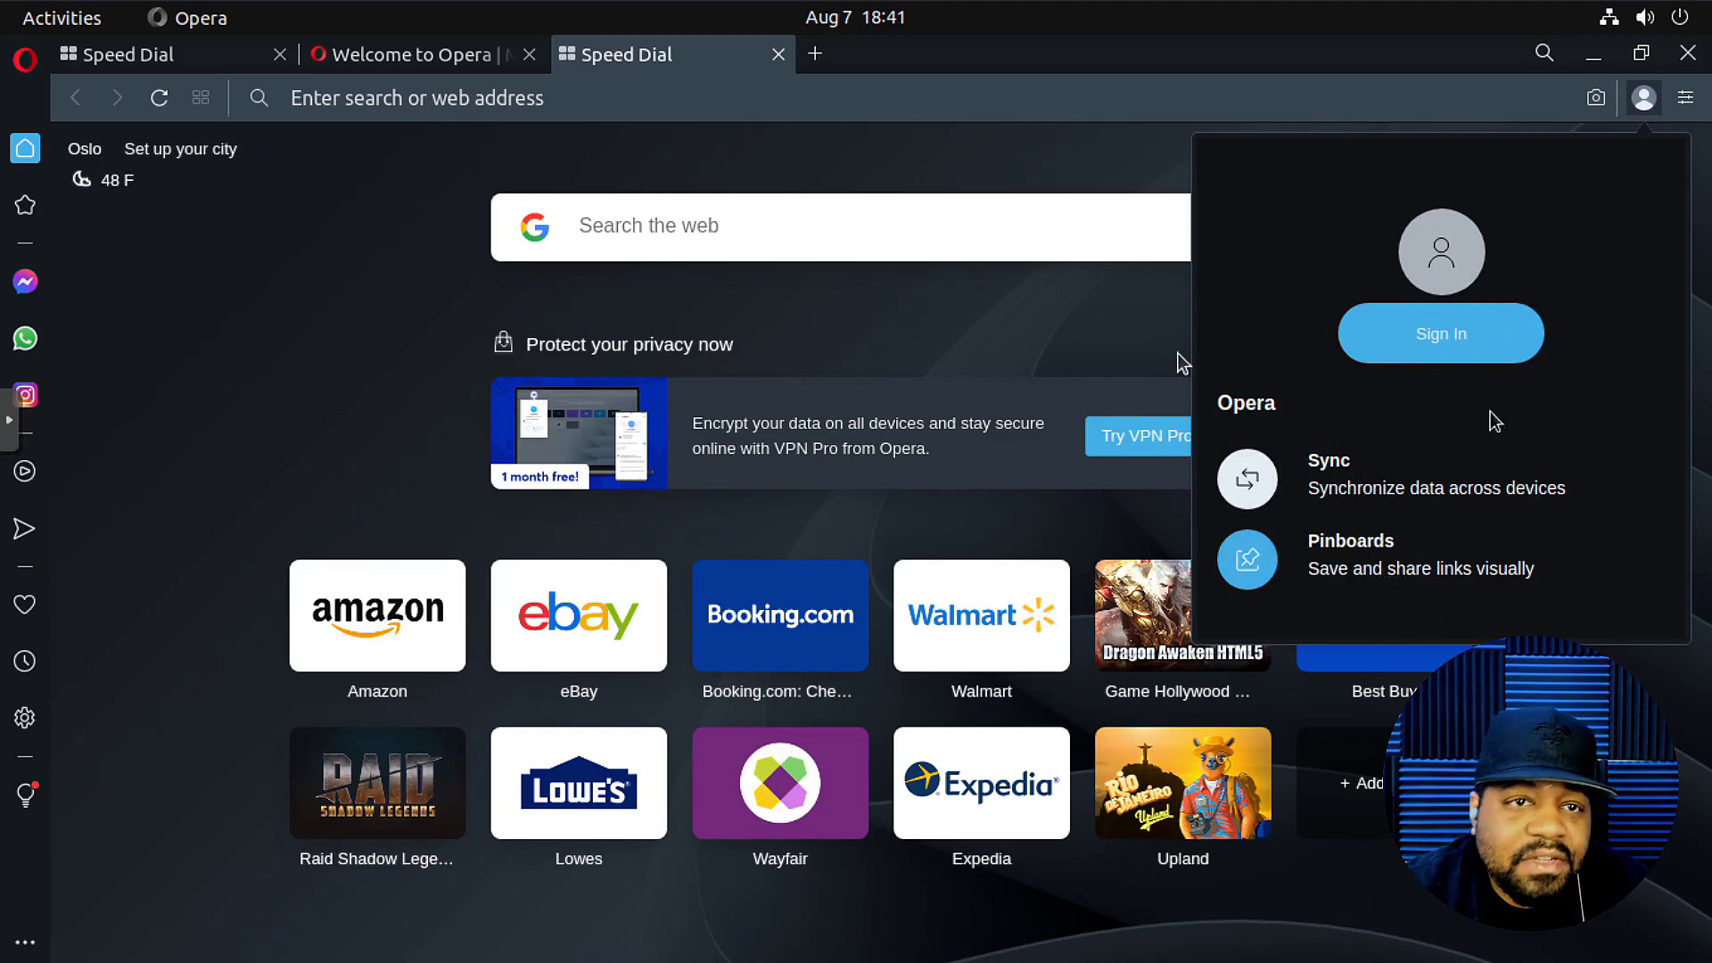
# Review the Easy setup panel's Dark theme, wallpaper, News and ad/tracker blocking options.
pyautogui.click(1686, 100)
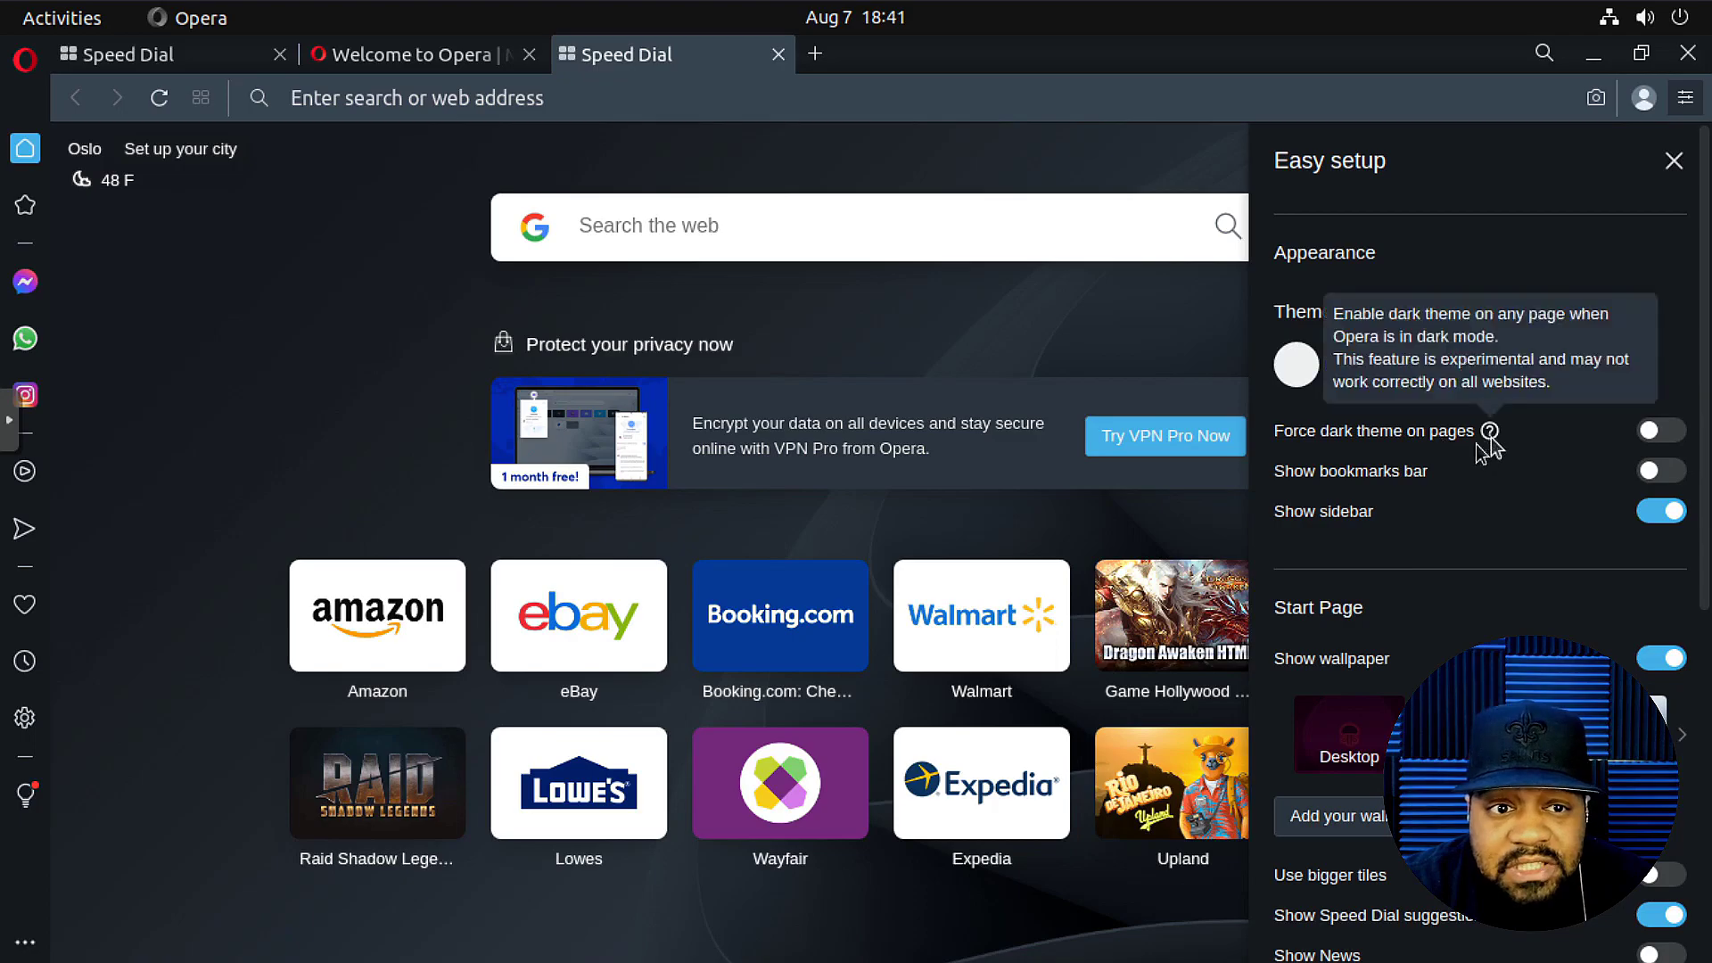
pyautogui.scroll(-3, 1508, 521)
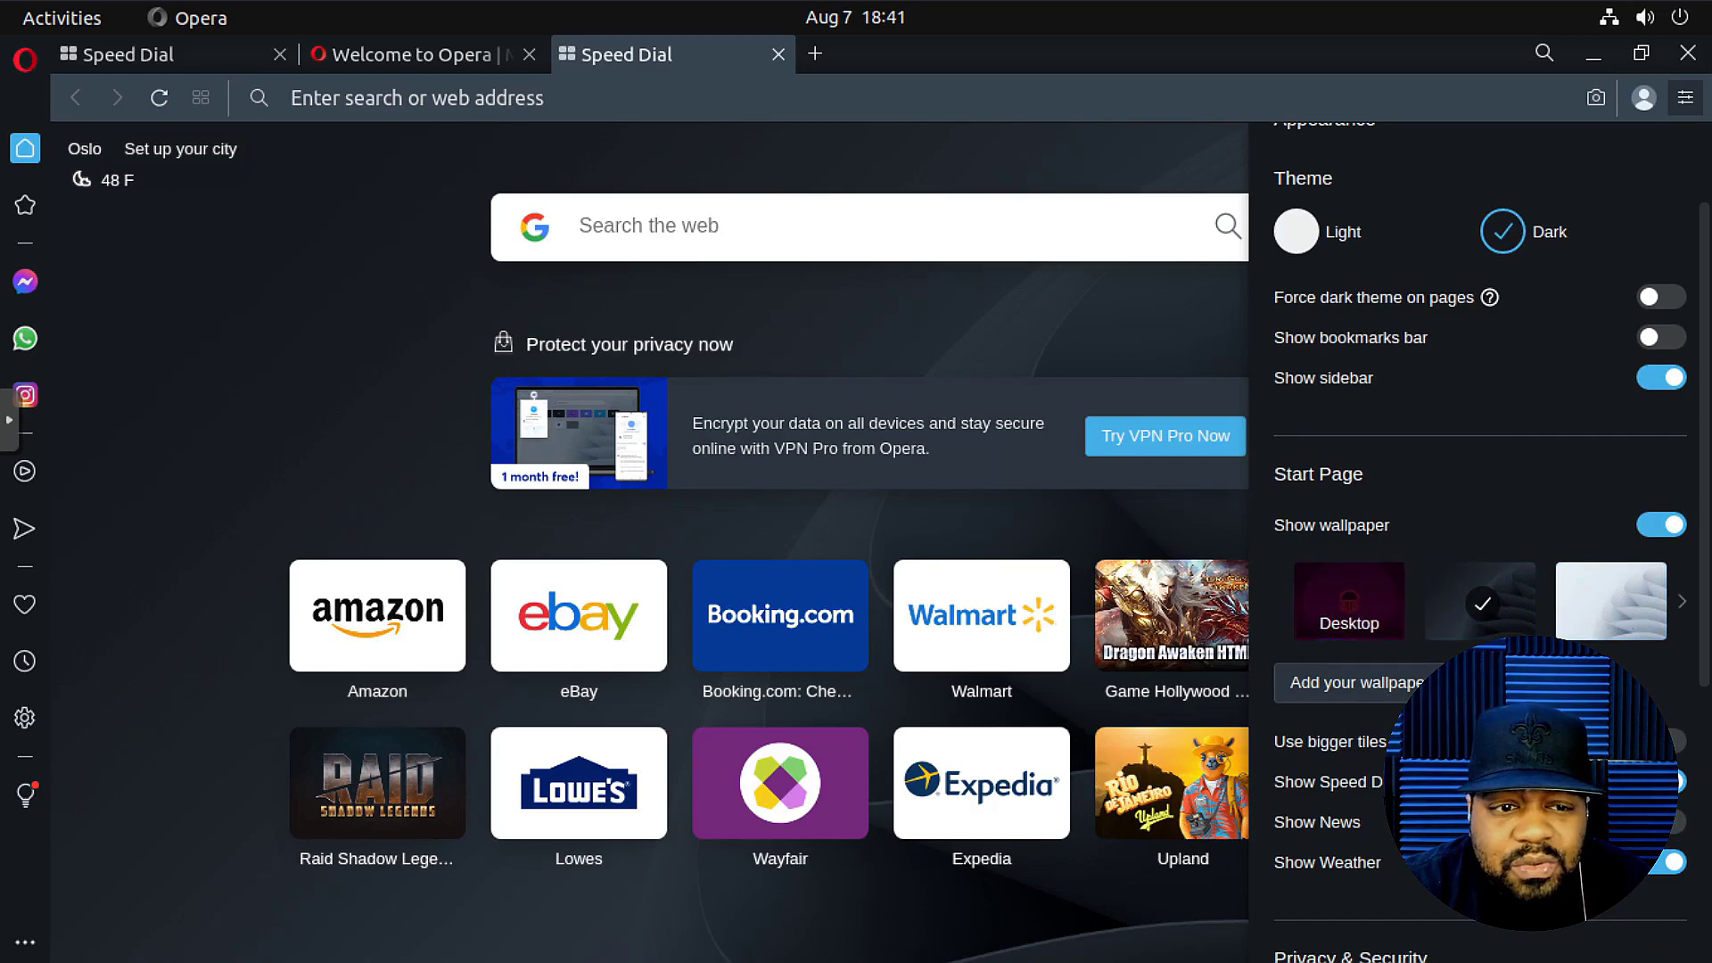
pyautogui.scroll(-3, 1373, 615)
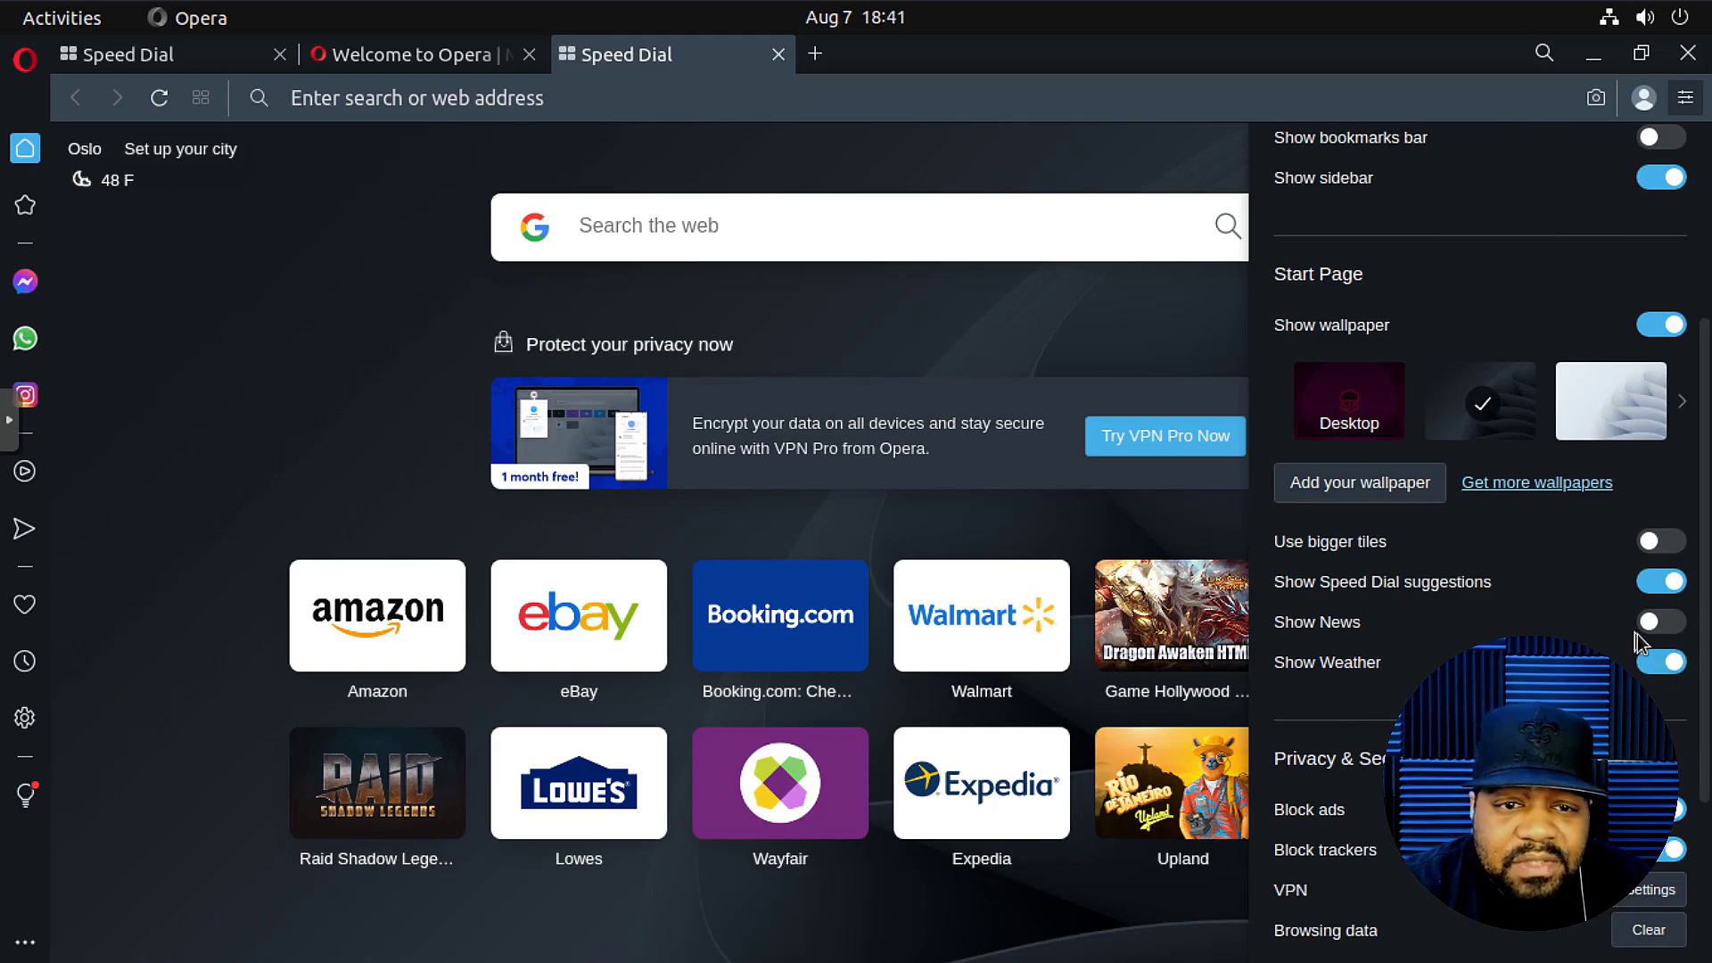
pyautogui.scroll(-3, 1597, 603)
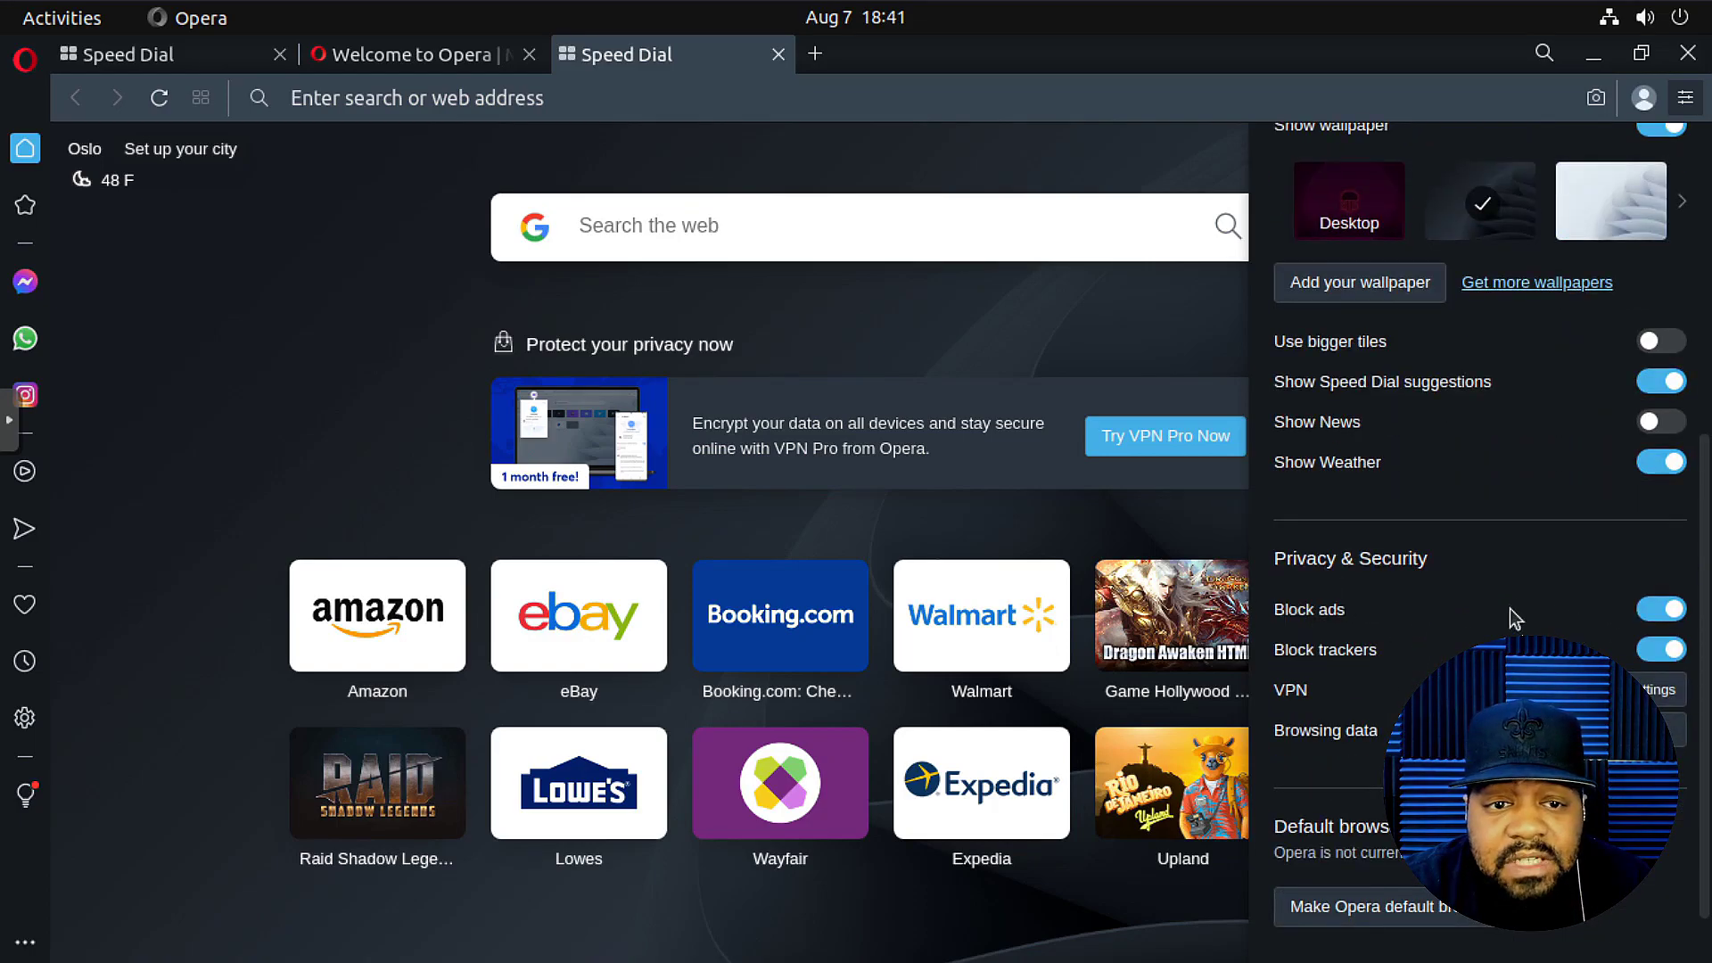
pyautogui.scroll(-1, 1546, 607)
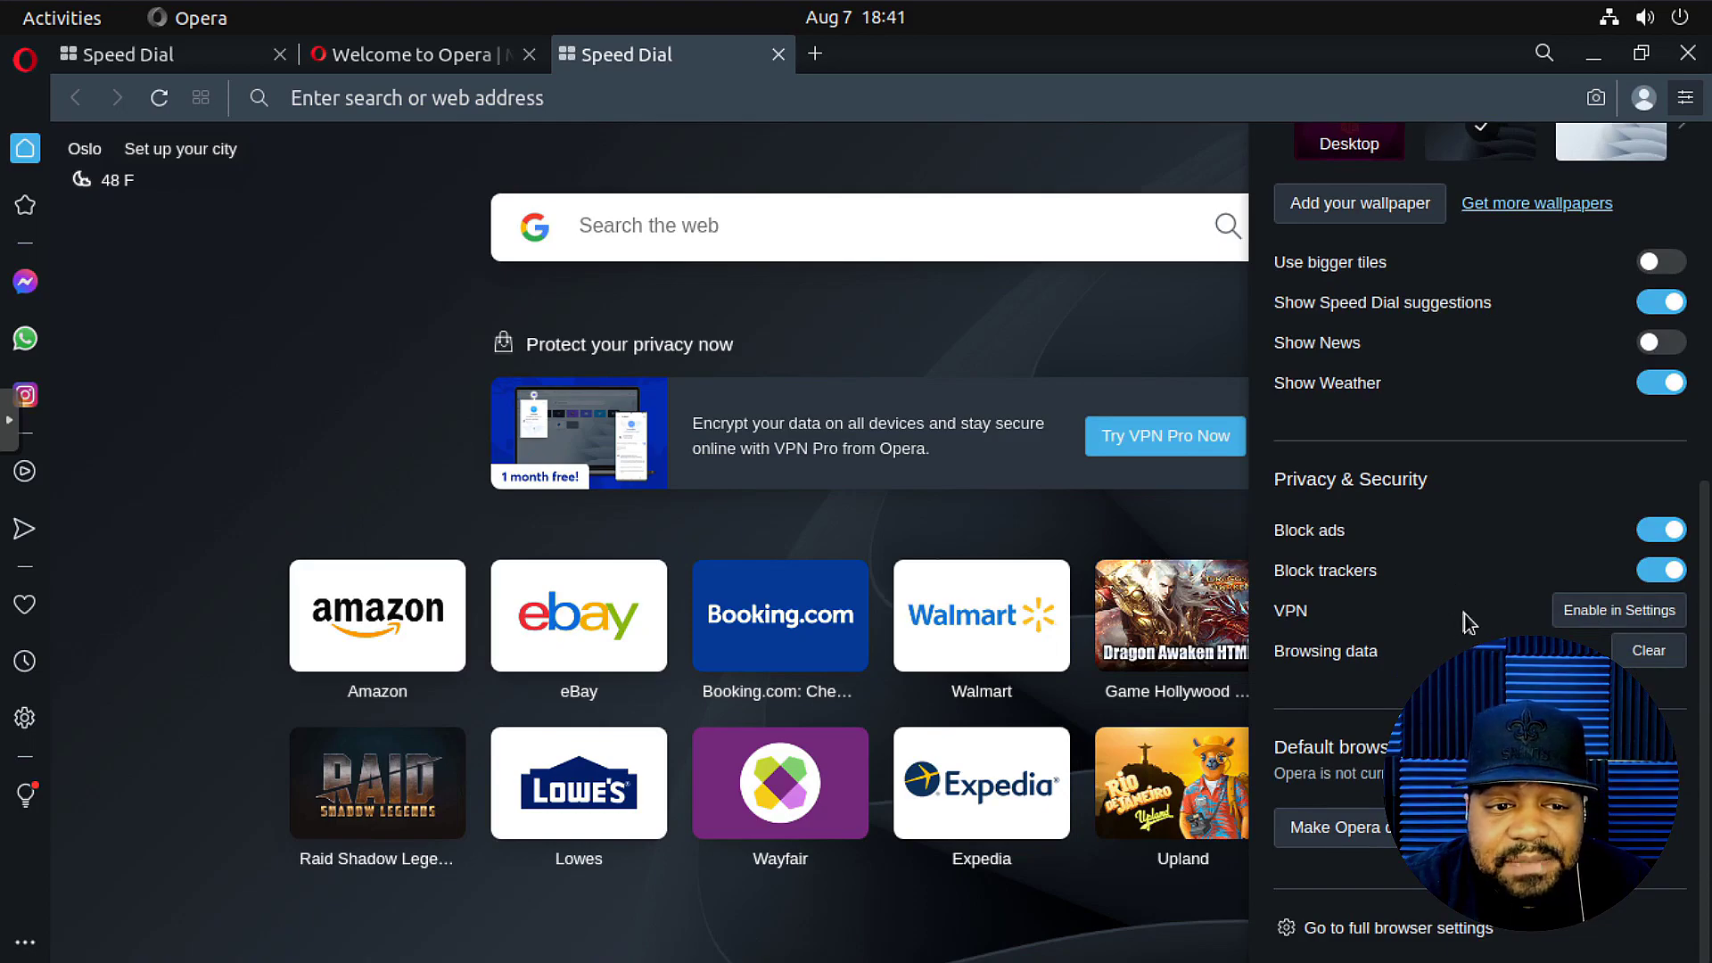
# Open the full browser settings and scroll through the Settings page.
pyautogui.click(1342, 930)
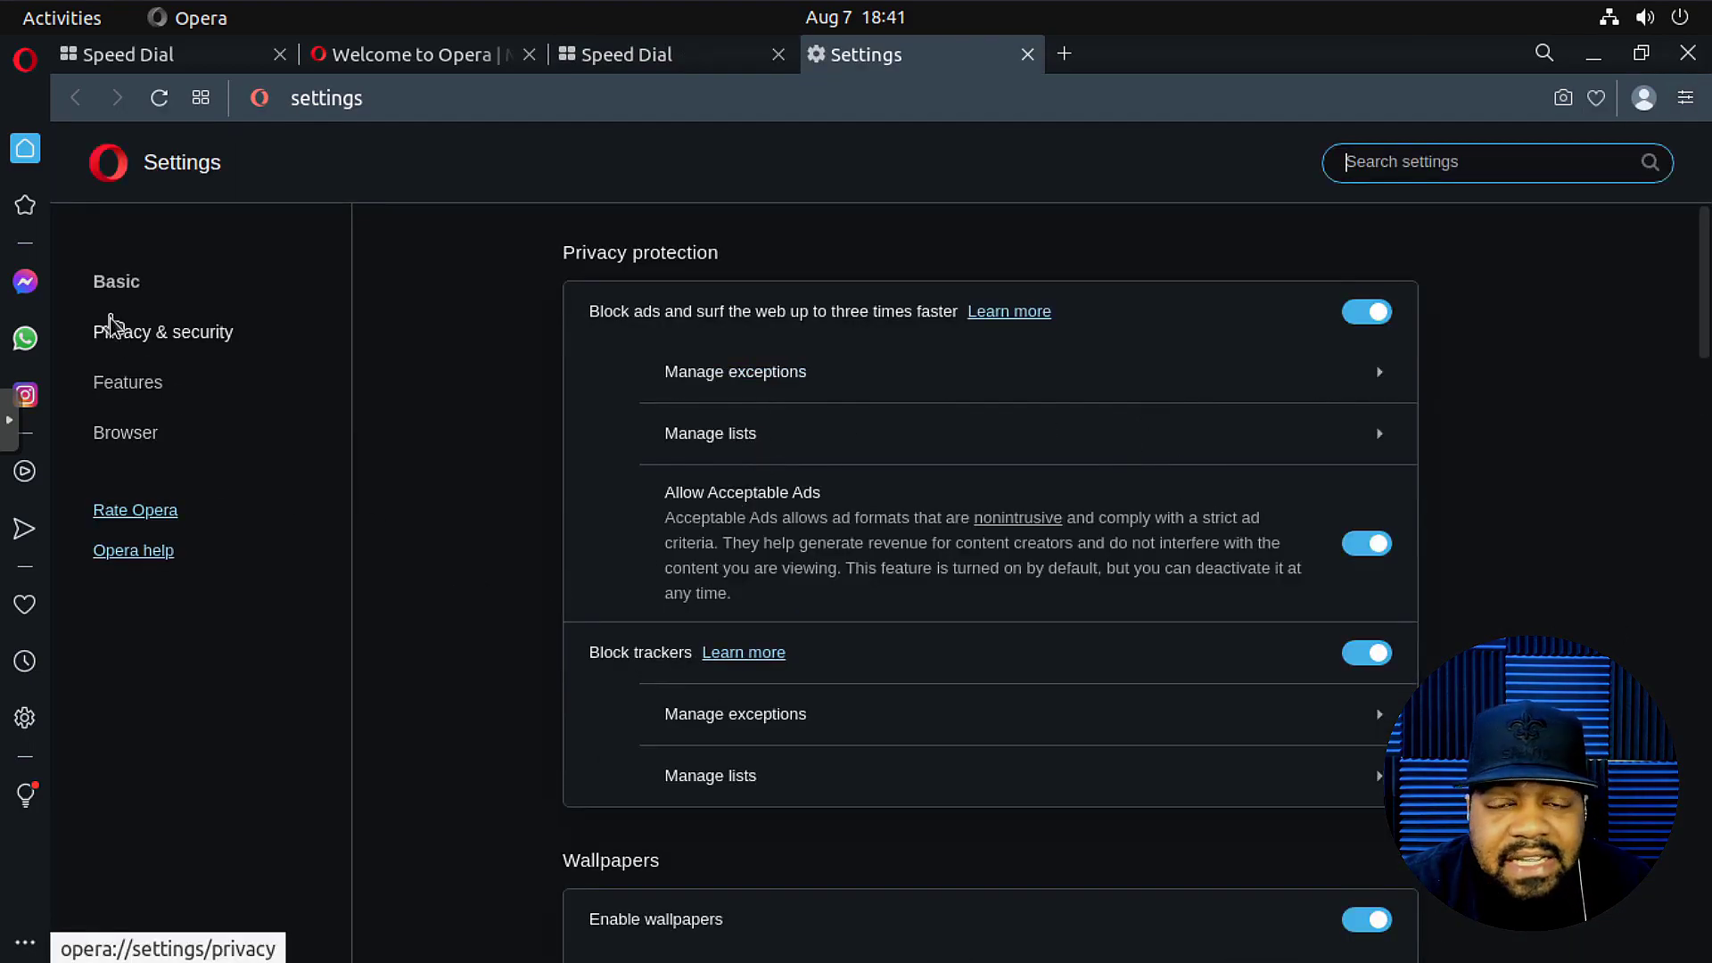
pyautogui.scroll(-1, 621, 471)
pyautogui.scroll(-12, 621, 471)
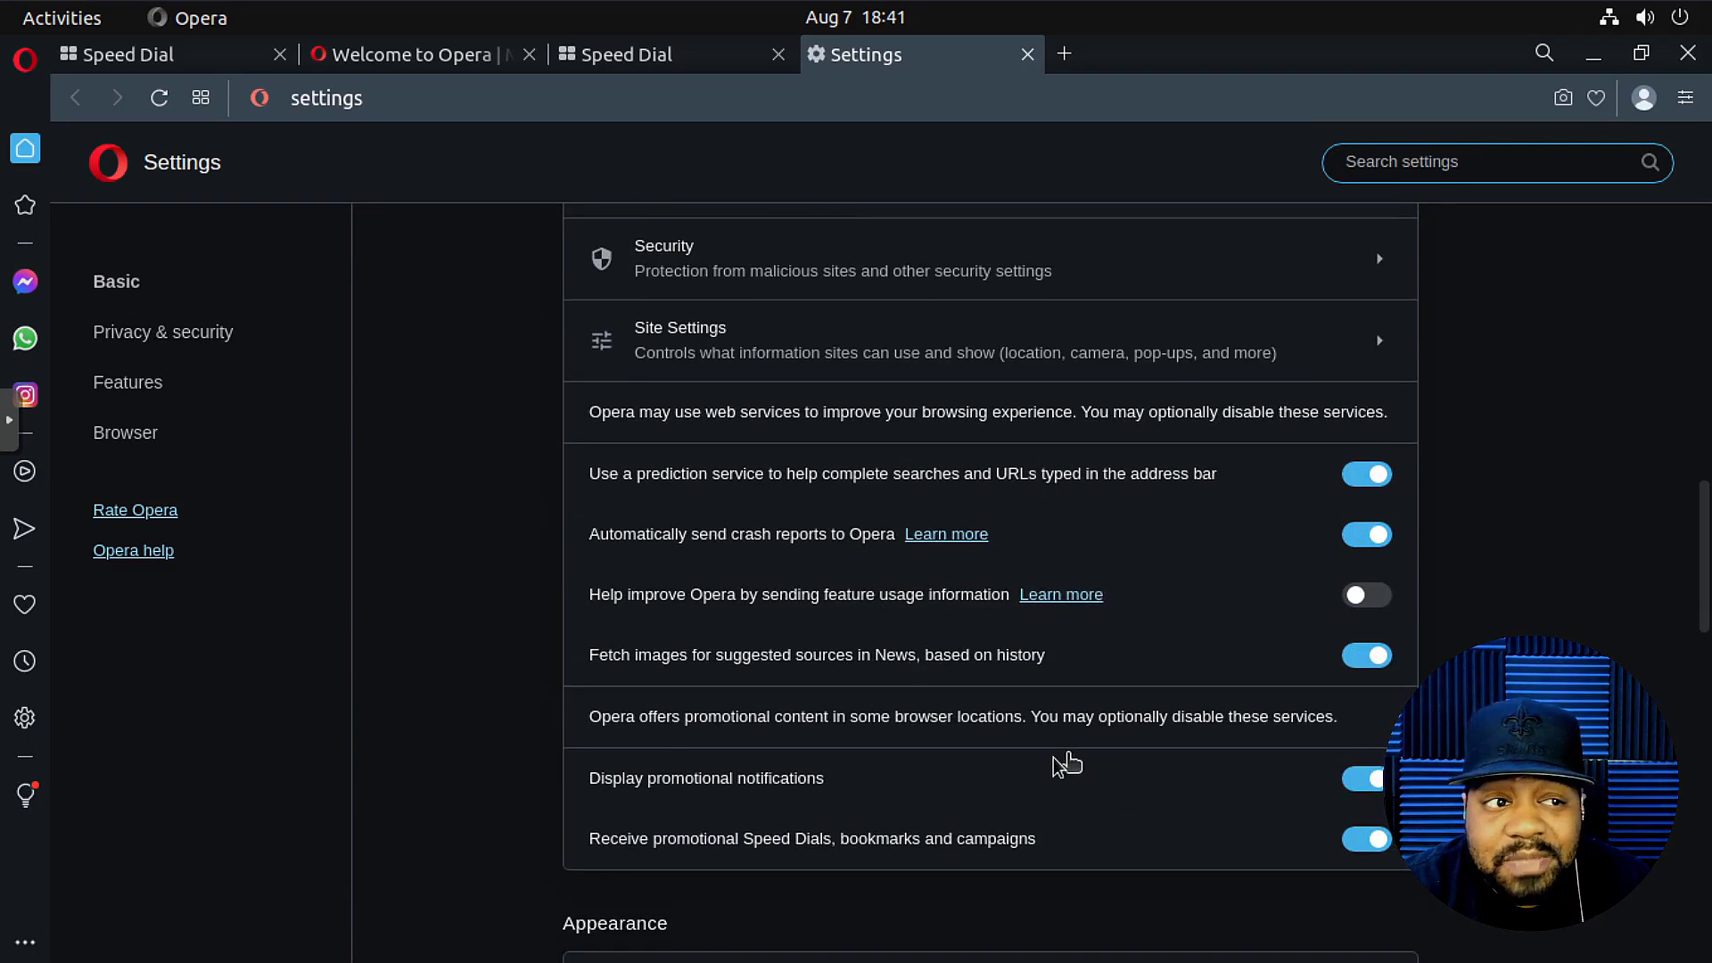
pyautogui.scroll(5, 960, 673)
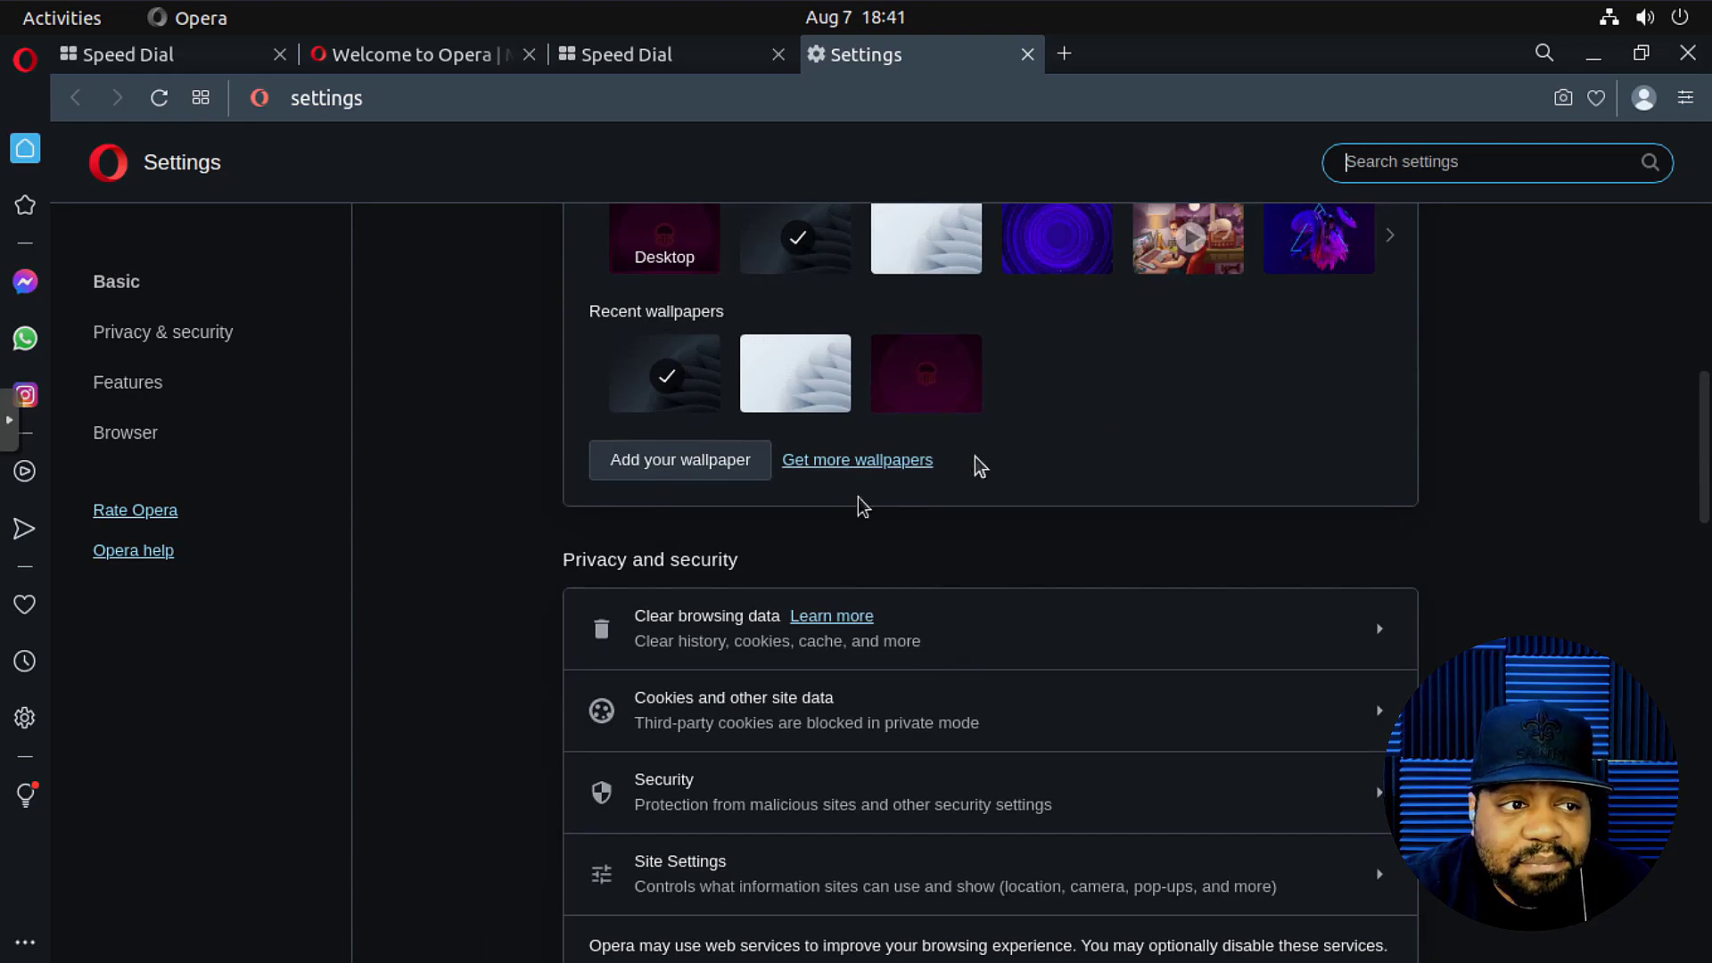
pyautogui.scroll(-2, 501, 661)
pyautogui.scroll(-10, 502, 661)
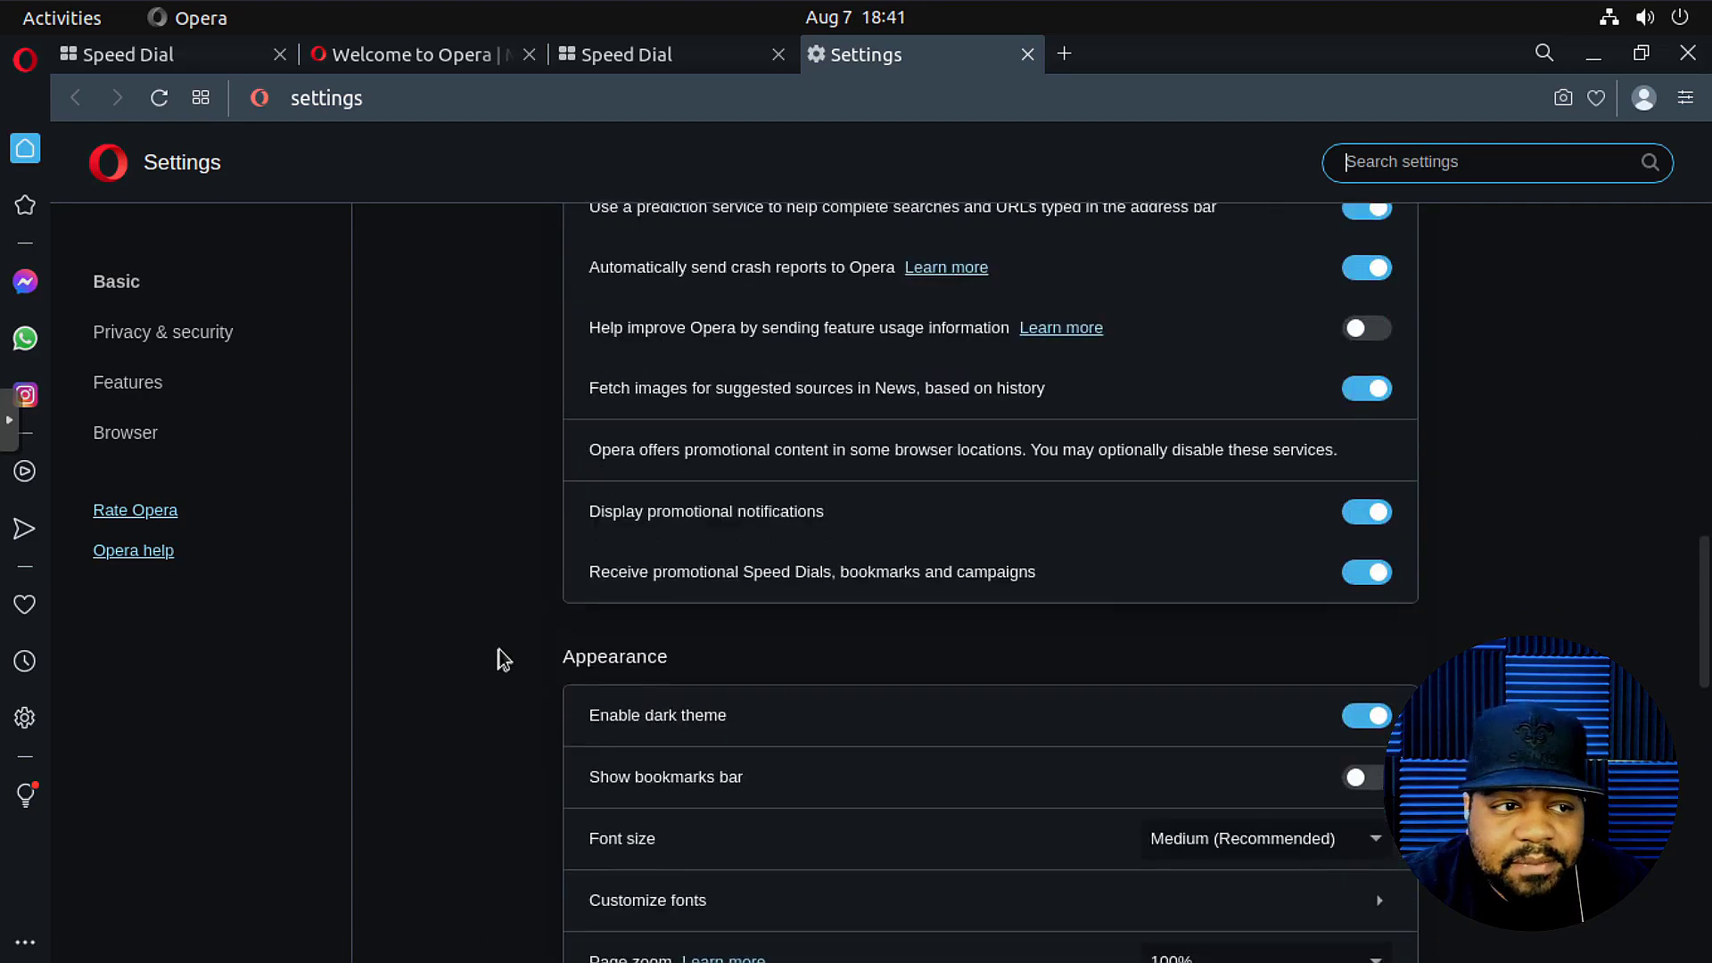
pyautogui.scroll(-7, 499, 658)
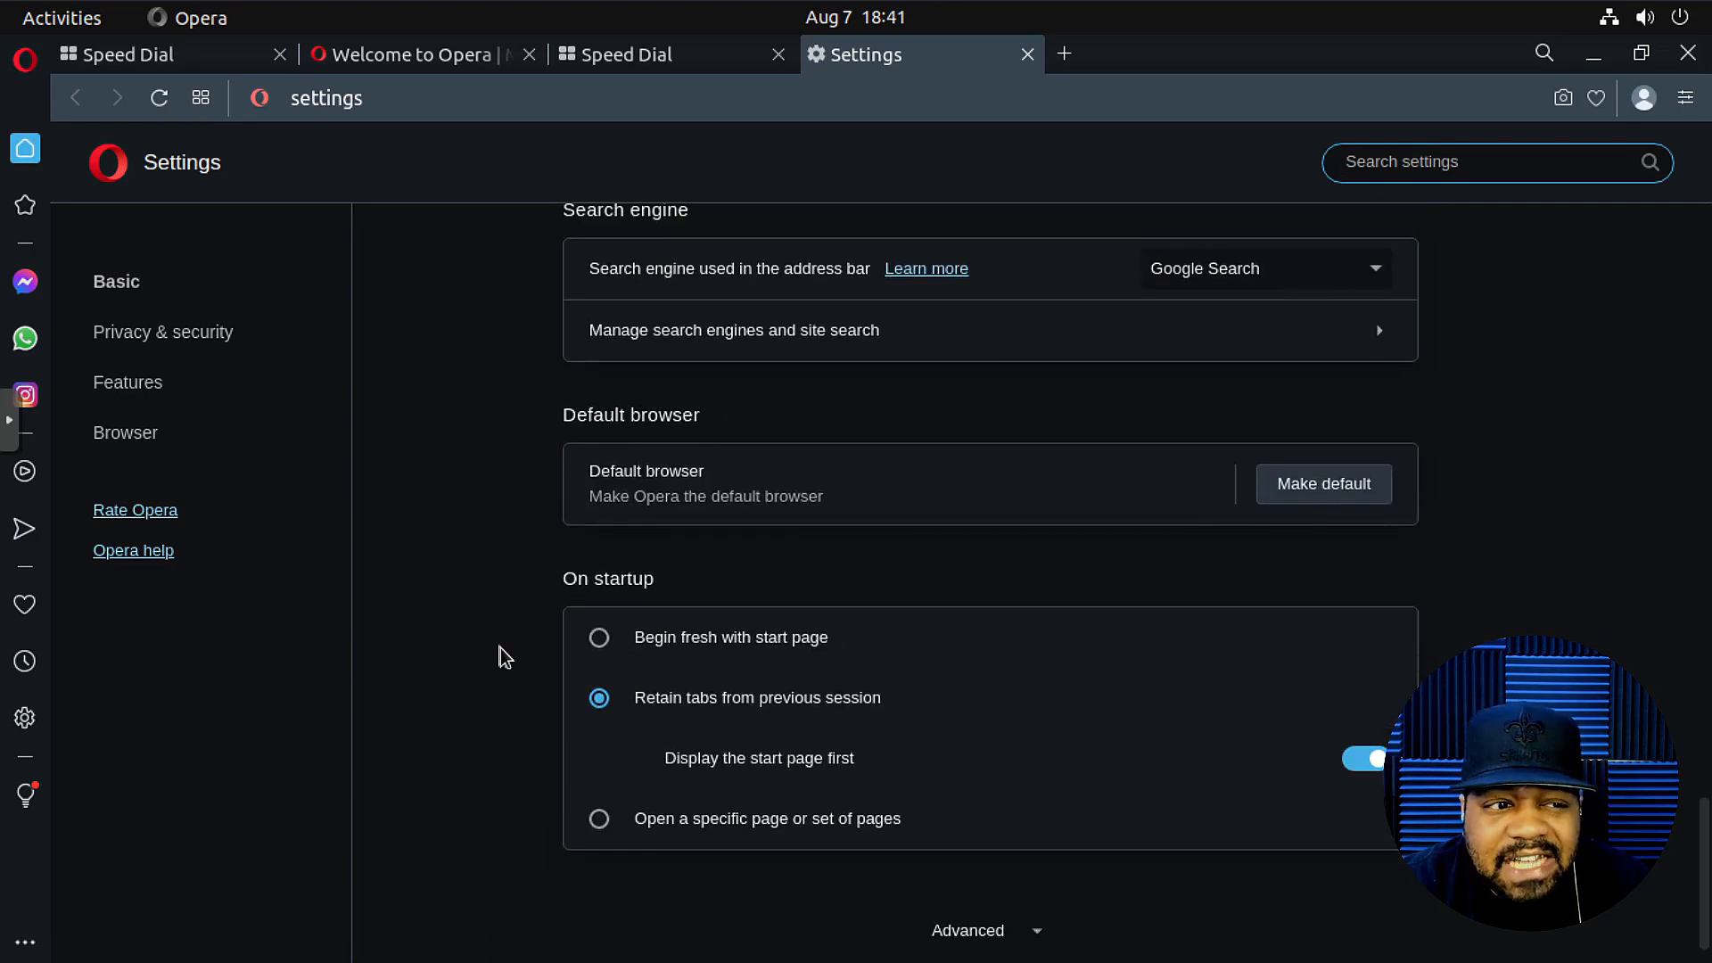
pyautogui.scroll(10, 501, 654)
pyautogui.scroll(10, 513, 640)
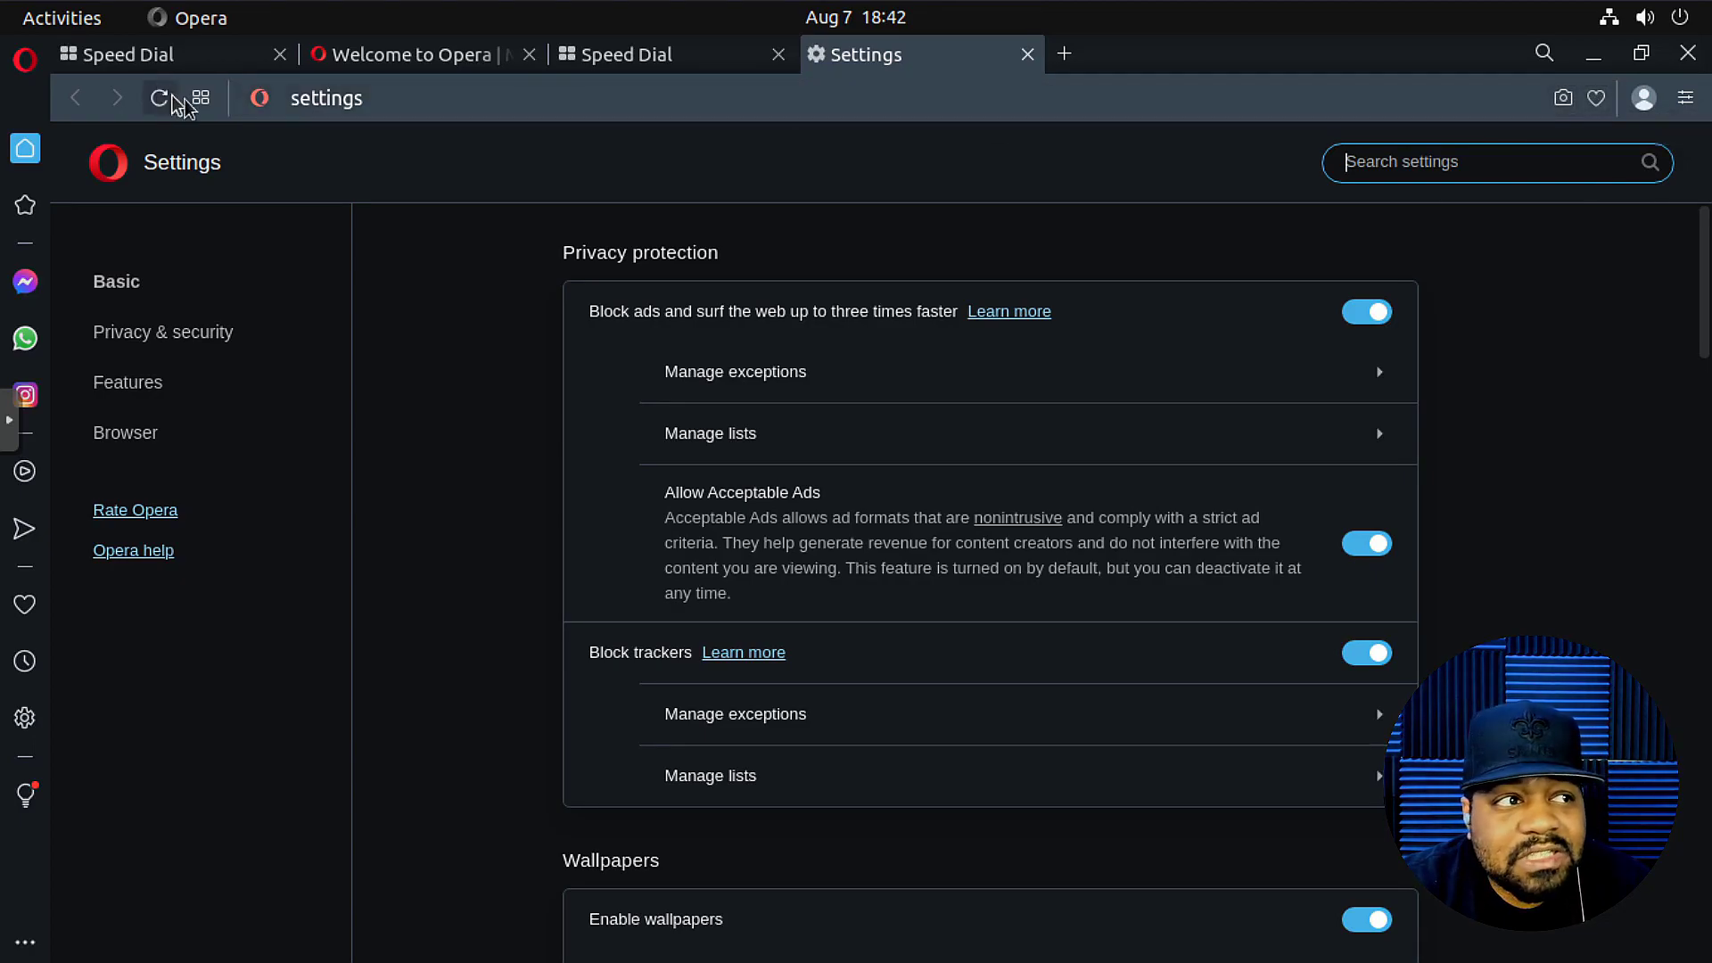
# Load the start page, return to Settings, then close the Settings tab.
pyautogui.click(223, 114)
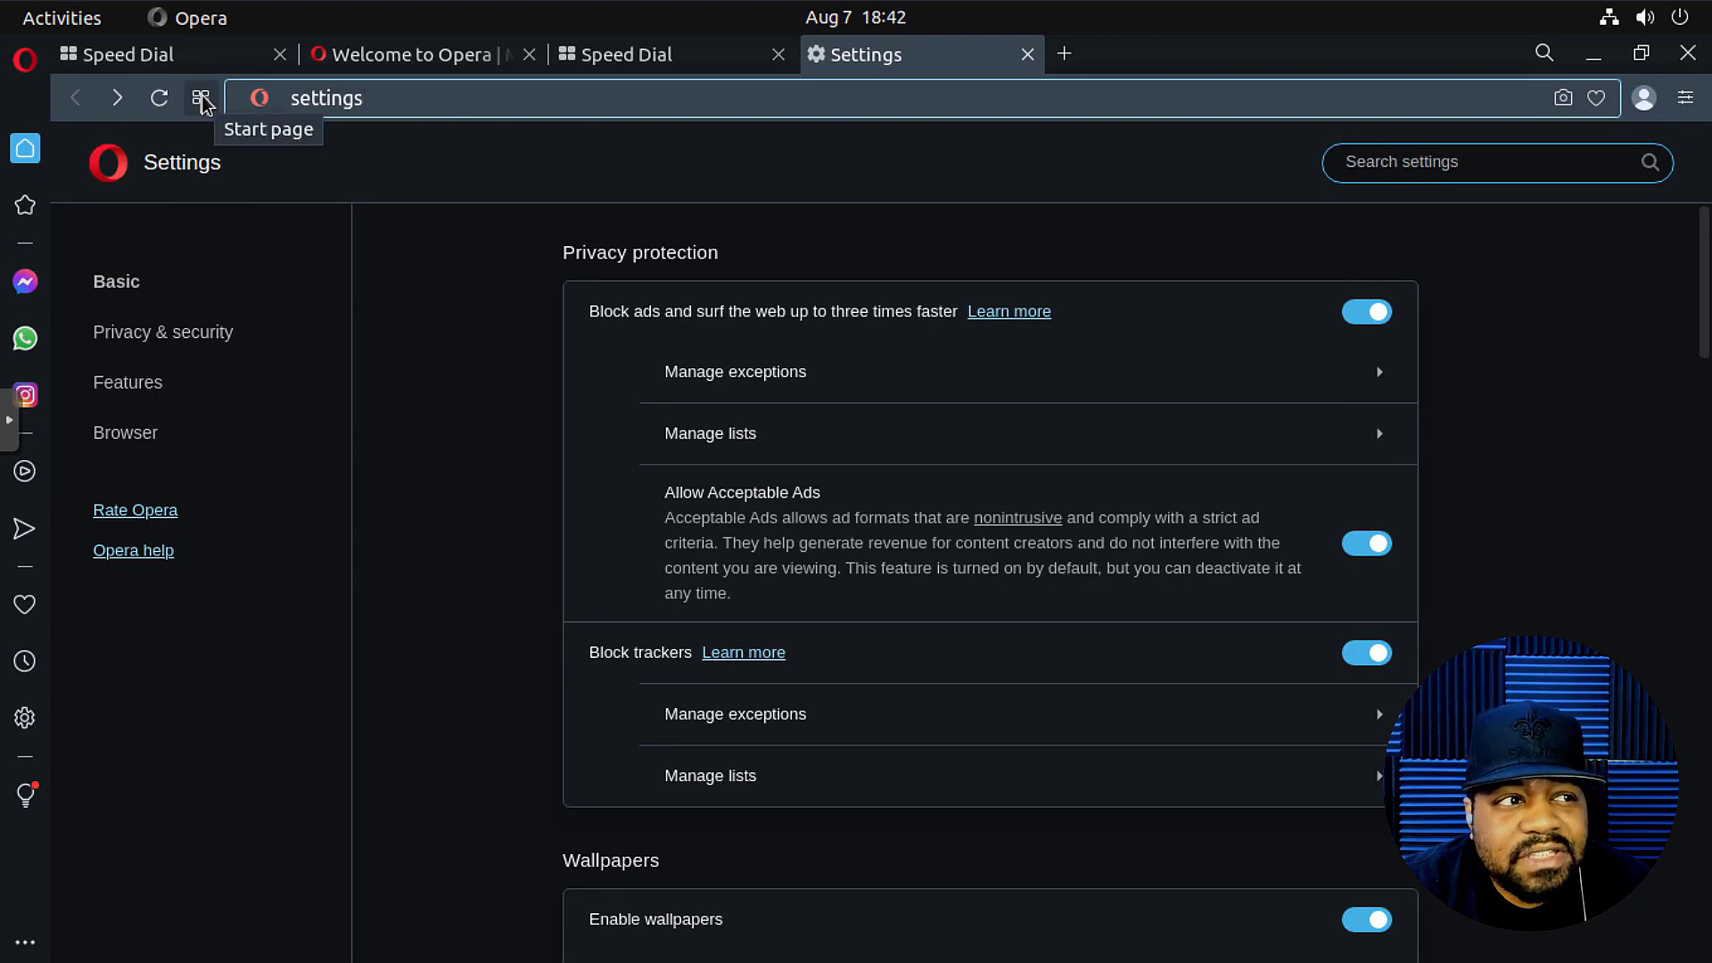
pyautogui.click(203, 100)
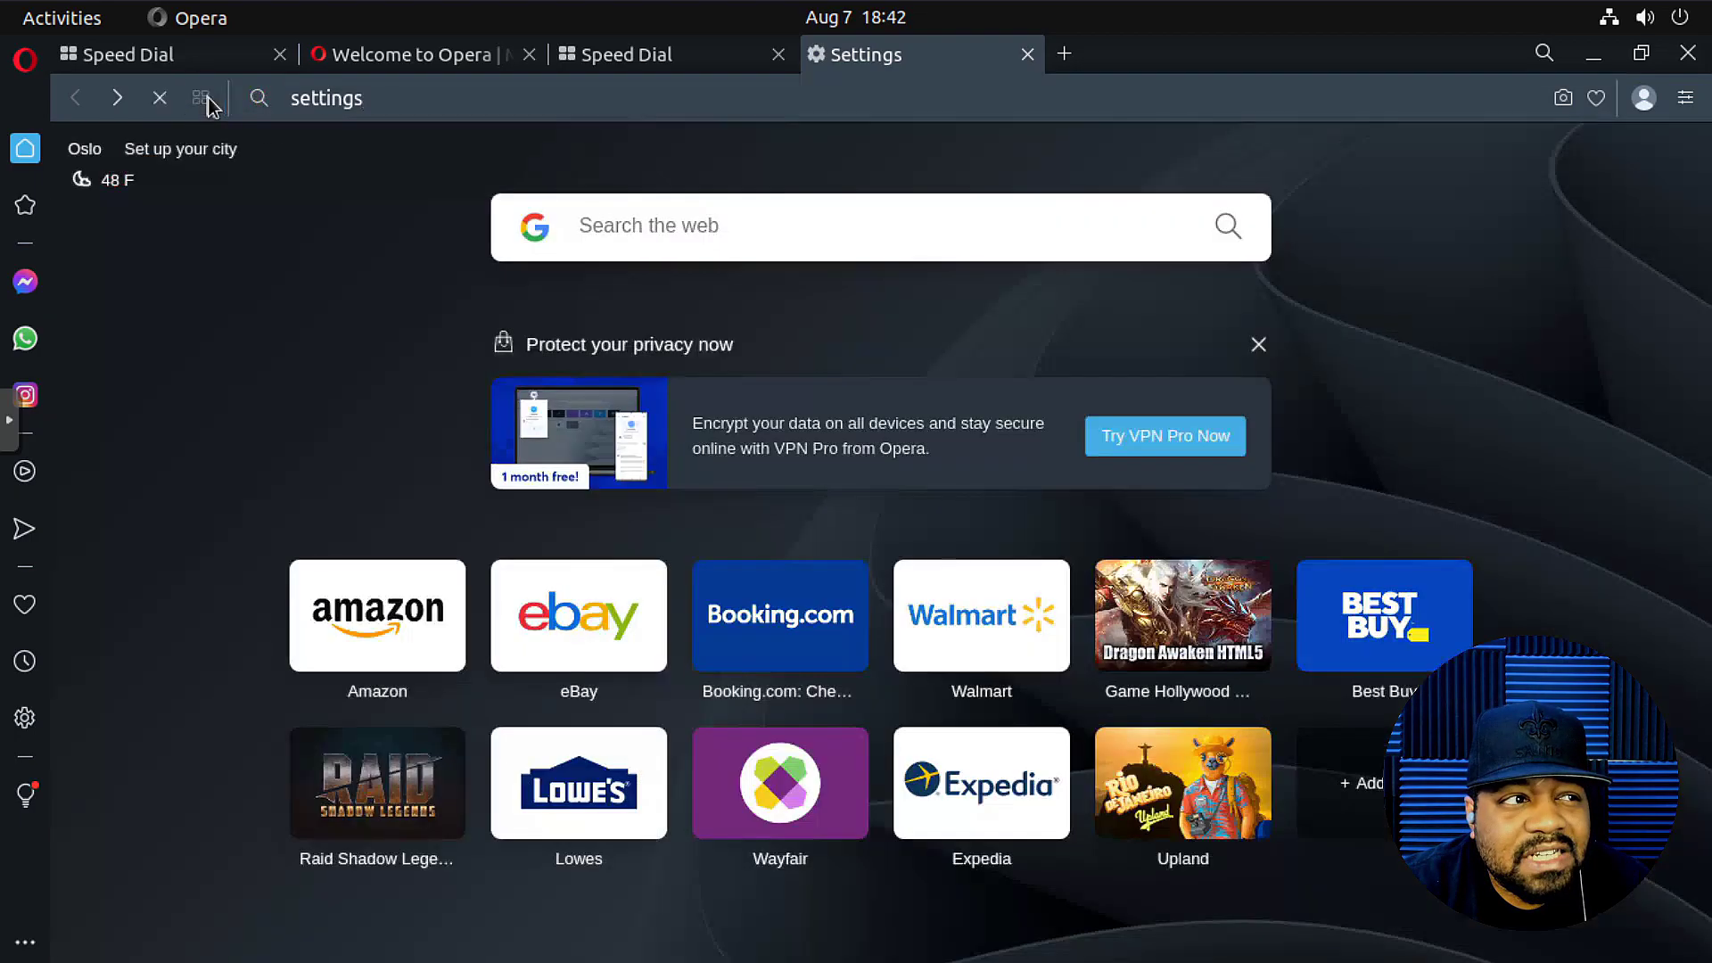
pyautogui.click(73, 100)
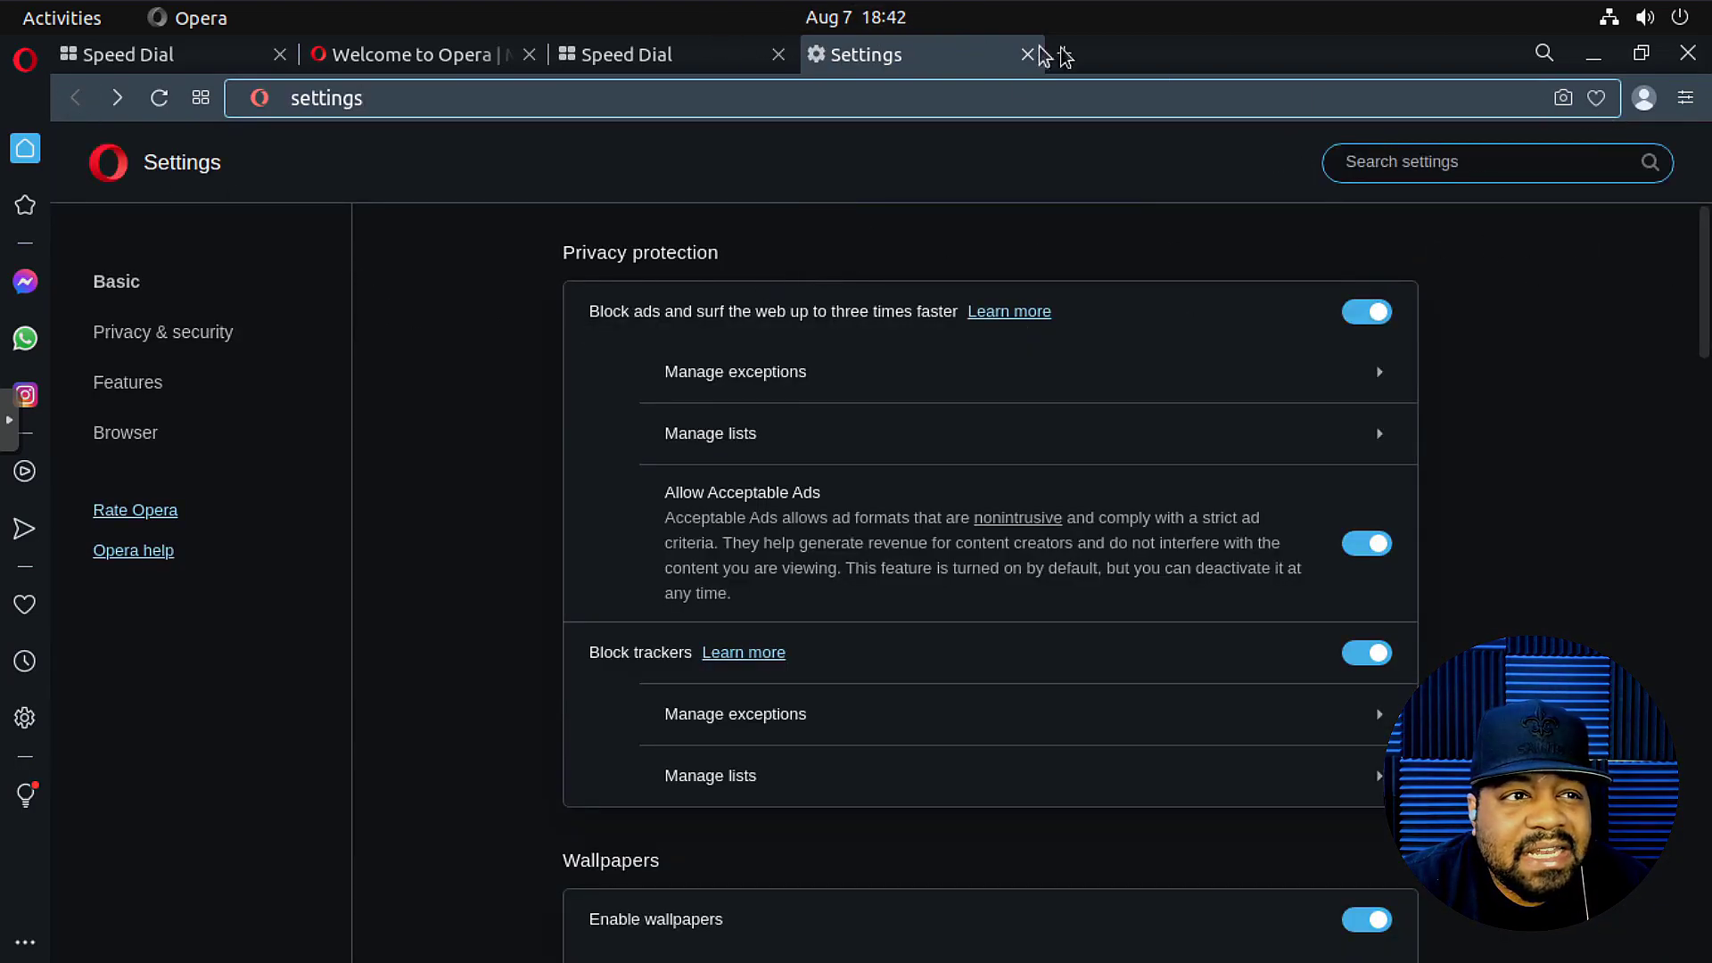
pyautogui.middleClick(869, 61)
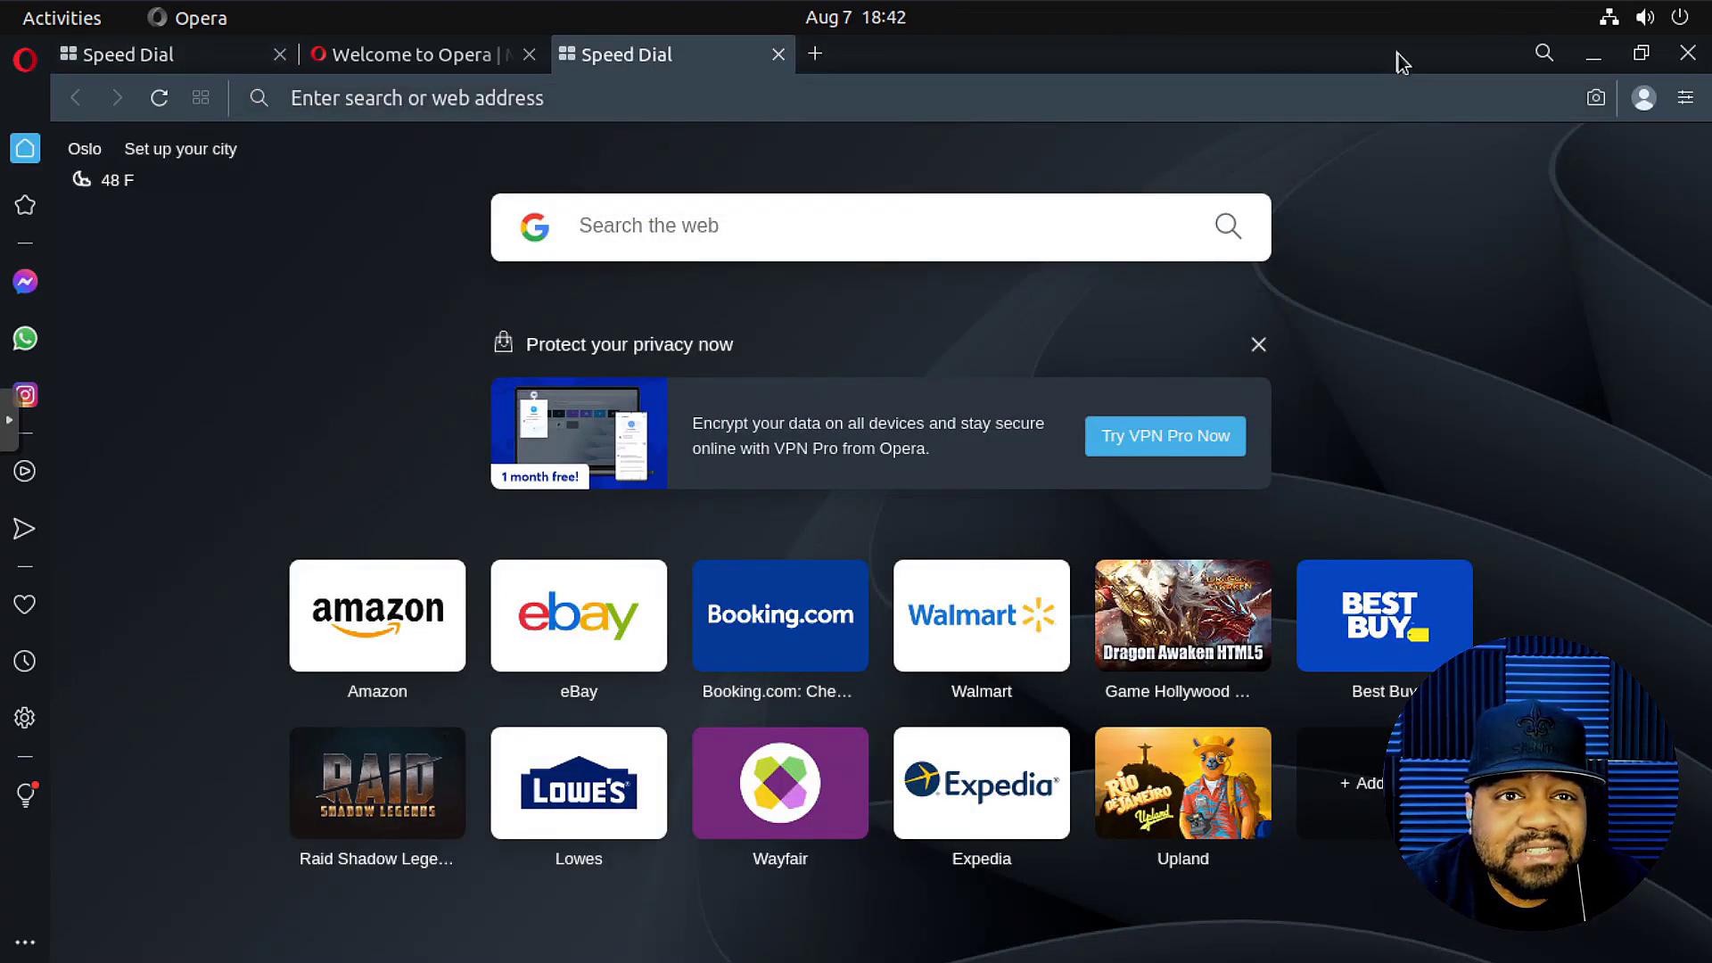
# Unmaximize the Opera window and move it up and left on the desktop.
pyautogui.click(1645, 55)
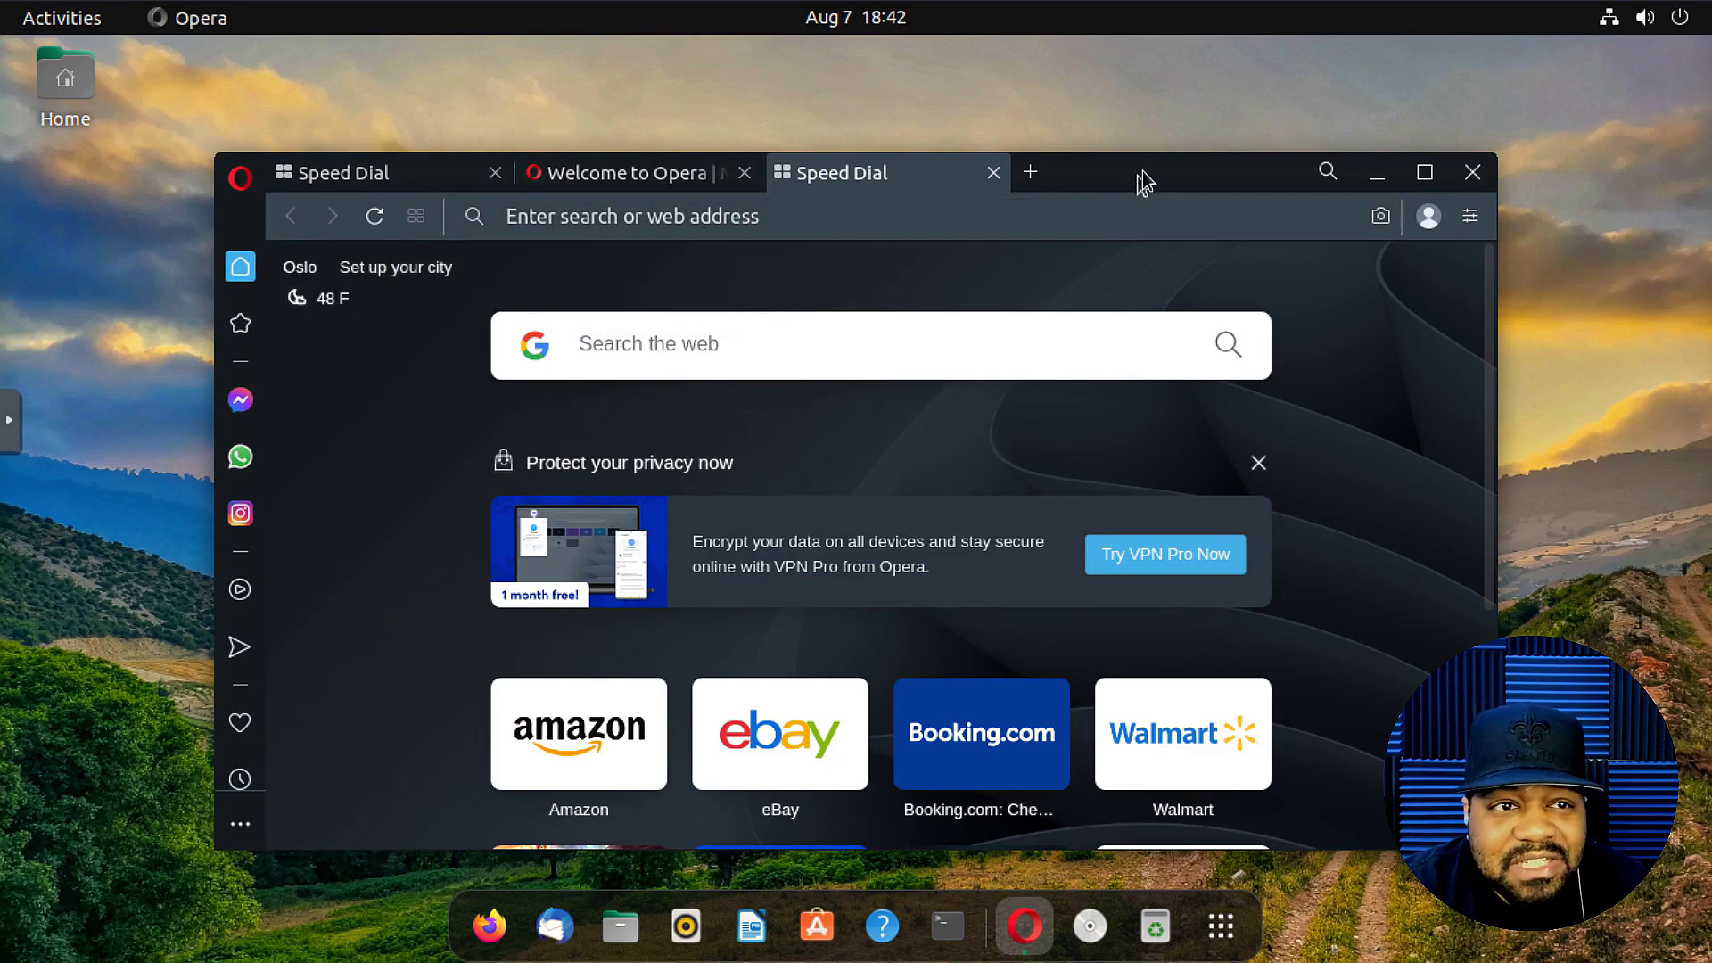
pyautogui.moveTo(1139, 168); pyautogui.dragTo(1115, 98)
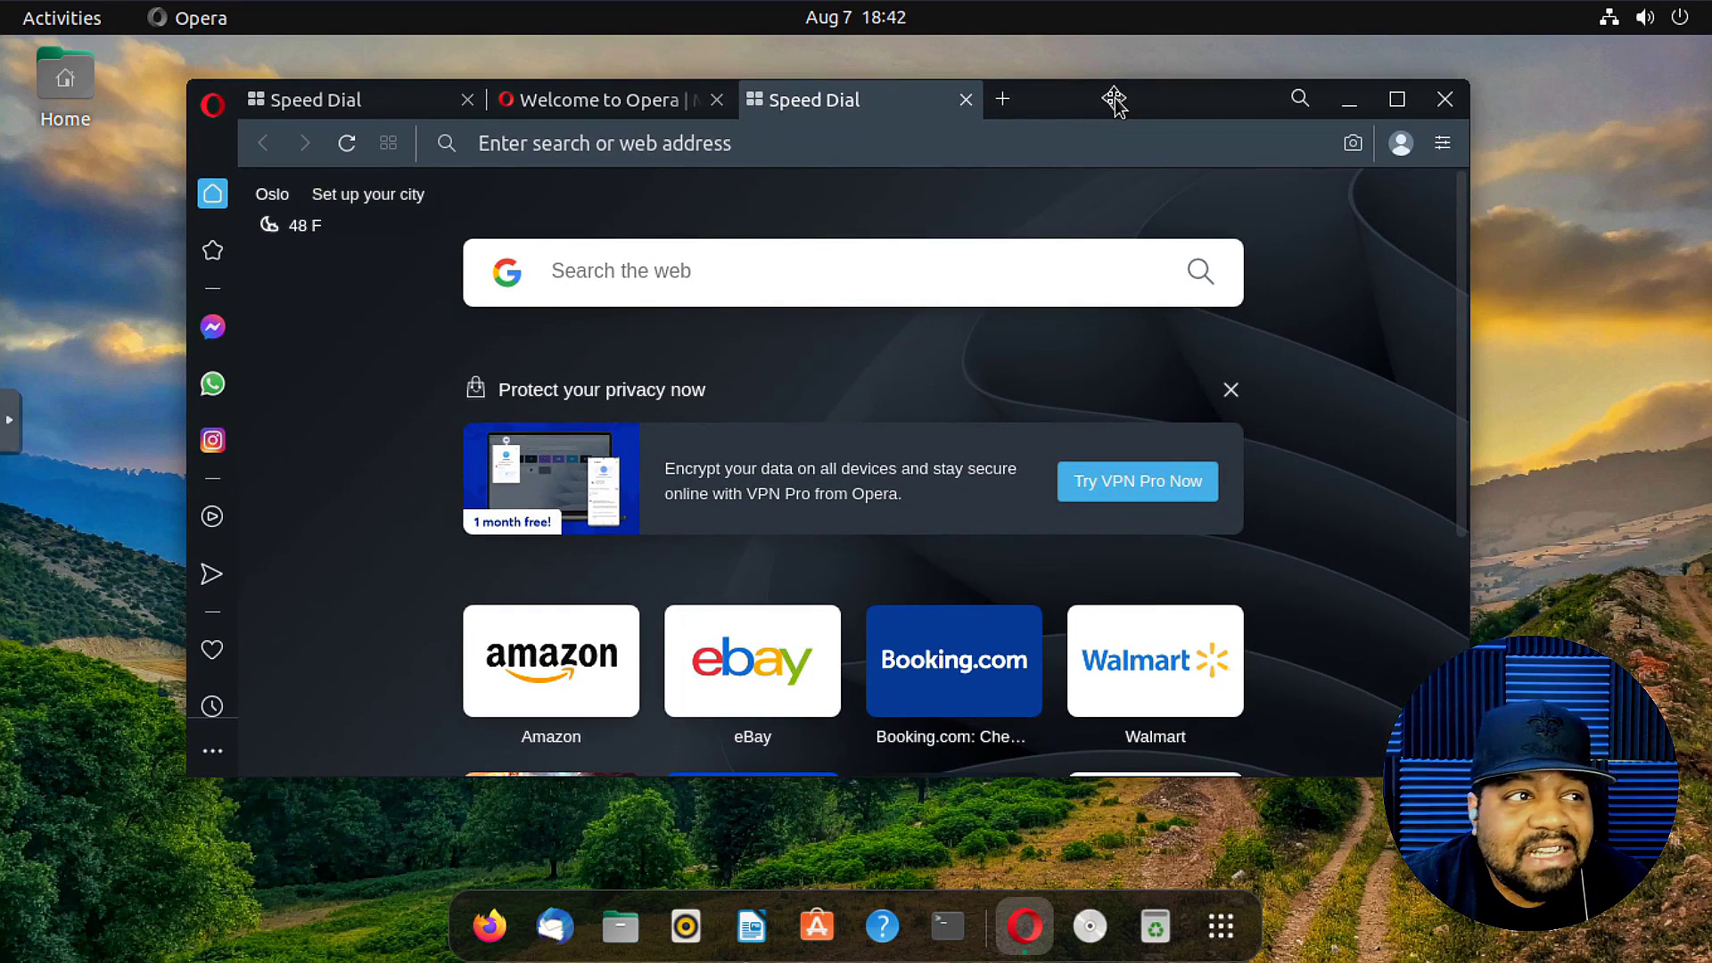